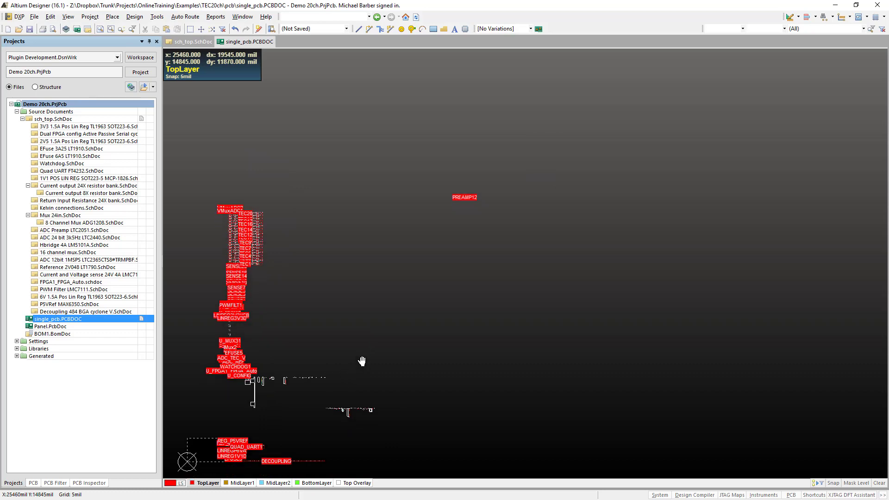
# - Examine the unplaced component rooms beside the lower part of the board outline
pyautogui.keyDown('ctrl'); pyautogui.scroll(2, 242, 430); pyautogui.keyUp('ctrl')
pyautogui.keyDown('ctrl'); pyautogui.scroll(1, 242, 428); pyautogui.keyUp('ctrl')
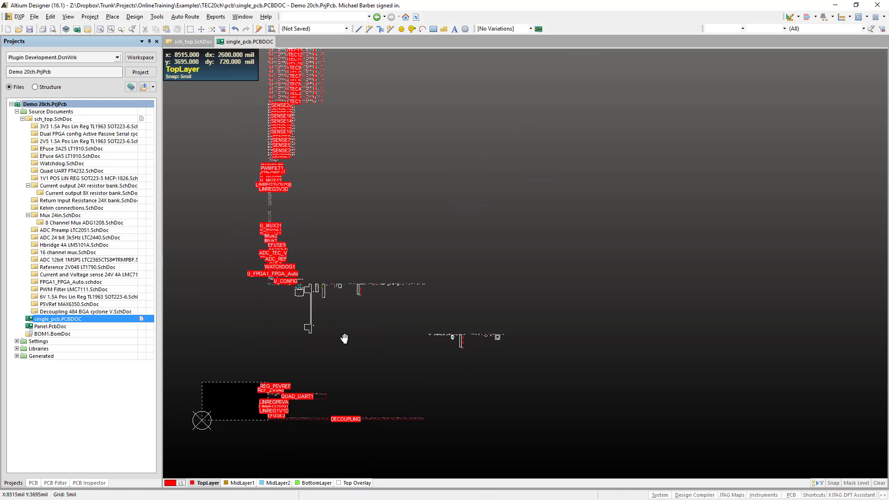
pyautogui.keyDown('ctrl'); pyautogui.scroll(2, 236, 425); pyautogui.keyUp('ctrl')
pyautogui.keyDown('ctrl'); pyautogui.scroll(5, 240, 418); pyautogui.keyUp('ctrl')
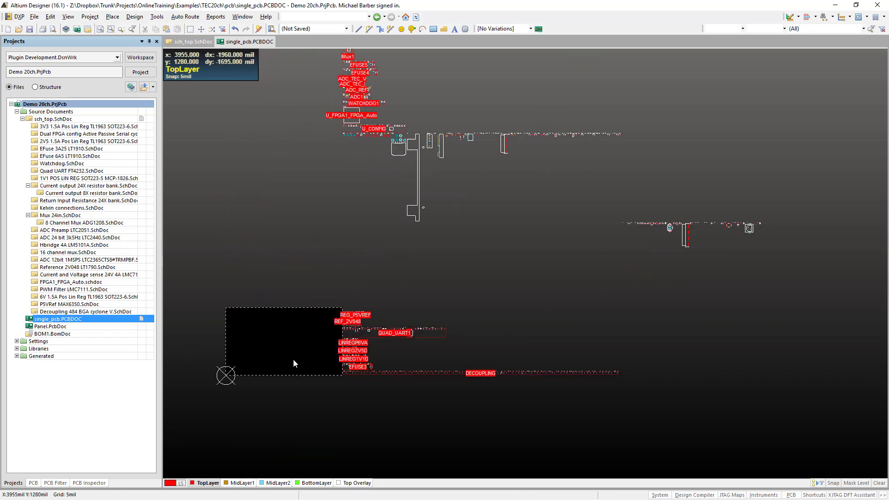
pyautogui.keyDown('ctrl'); pyautogui.scroll(3, 349, 378); pyautogui.keyUp('ctrl')
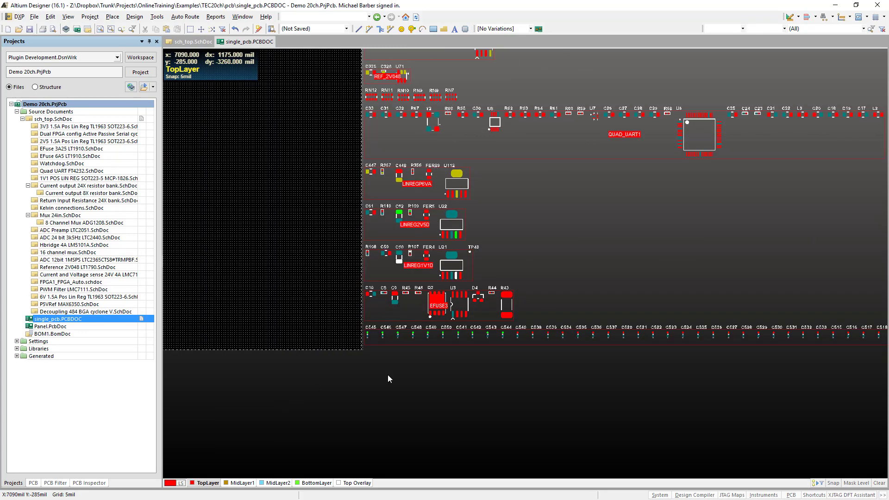
pyautogui.moveTo(410, 376); pyautogui.dragTo(327, 439, button='right')
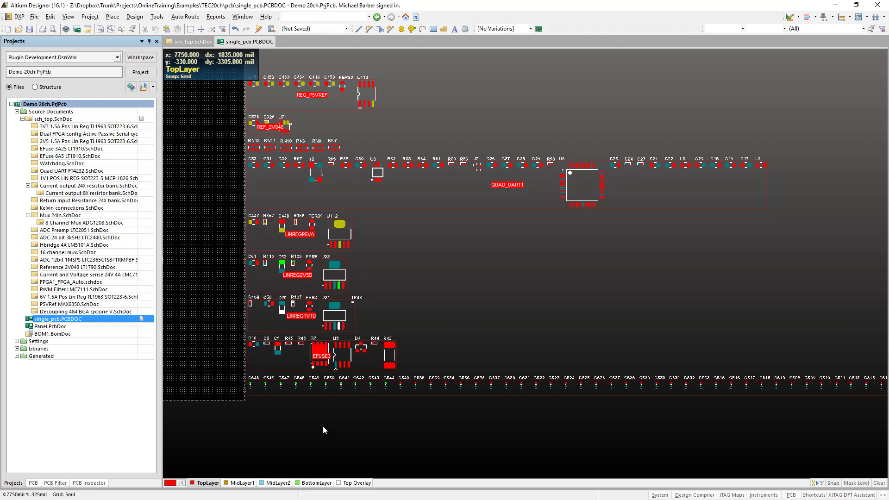
pyautogui.moveTo(310, 420); pyautogui.dragTo(414, 411, button='right')
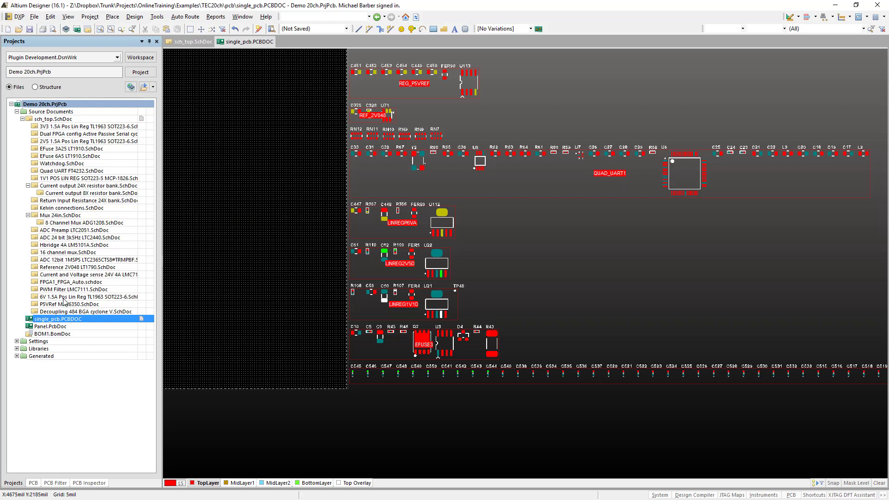
# - Review the Decoupling 484 BGA cyclone V schematic sheet and return to the single_pcb layout
pyautogui.click(66, 314)
pyautogui.doubleClick(66, 315)
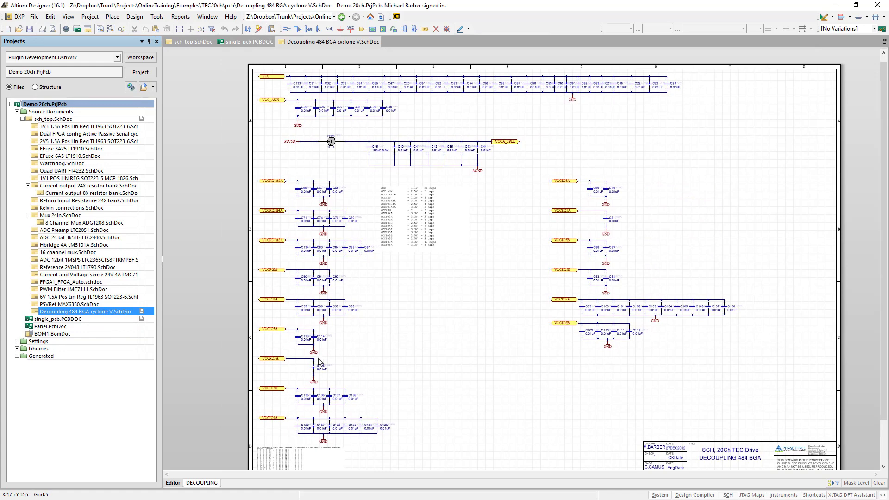
pyautogui.click(258, 42)
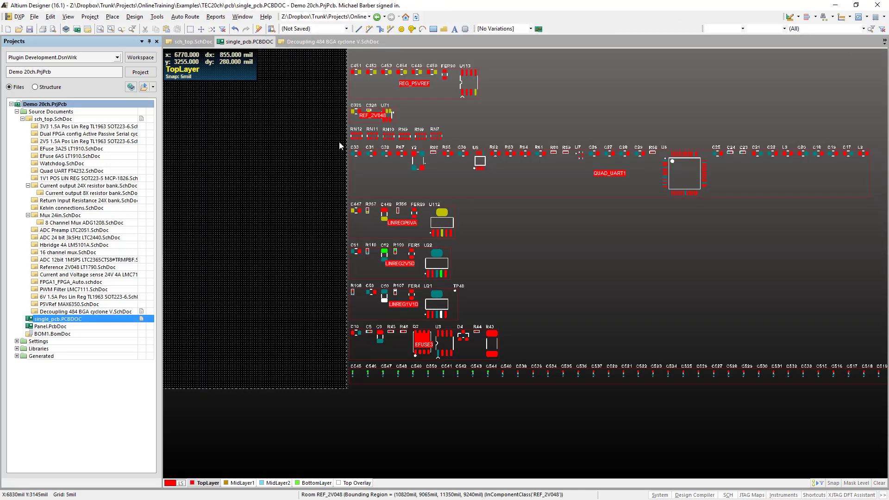
# - Look over the FPGA room and the rooms surrounding it in the unplaced component stack
pyautogui.keyDown('ctrl'); pyautogui.scroll(-3, 471, 229); pyautogui.keyUp('ctrl')
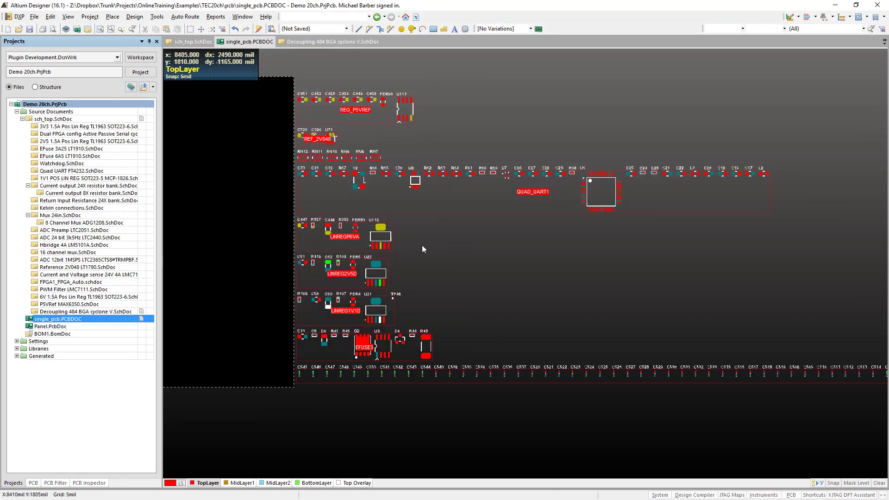
pyautogui.keyDown('ctrl'); pyautogui.scroll(-3, 422, 246); pyautogui.keyUp('ctrl')
pyautogui.moveTo(422, 245); pyautogui.dragTo(351, 384, button='right')
pyautogui.keyDown('ctrl'); pyautogui.scroll(-2, 351, 384); pyautogui.keyUp('ctrl')
pyautogui.keyDown('ctrl'); pyautogui.scroll(-2, 351, 384); pyautogui.keyUp('ctrl')
pyautogui.moveTo(341, 226); pyautogui.dragTo(341, 311, button='right')
pyautogui.keyDown('ctrl'); pyautogui.scroll(6, 315, 307); pyautogui.keyUp('ctrl')
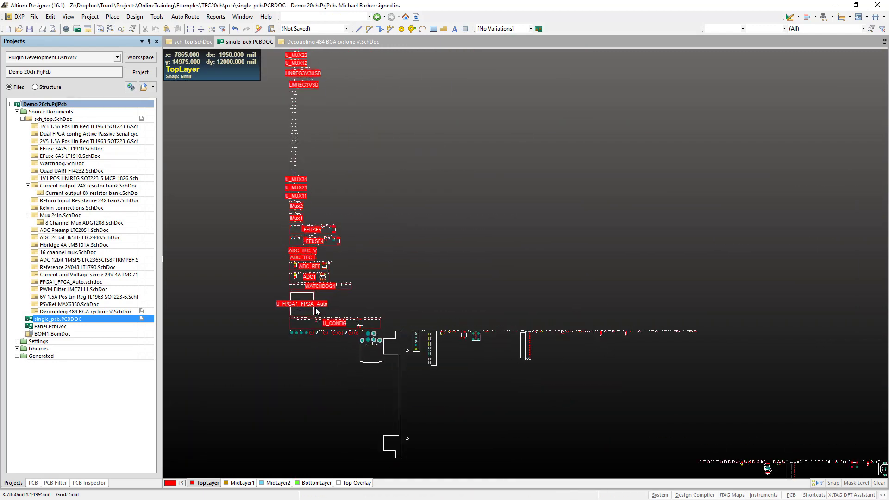
pyautogui.keyDown('ctrl'); pyautogui.scroll(2, 315, 306); pyautogui.keyUp('ctrl')
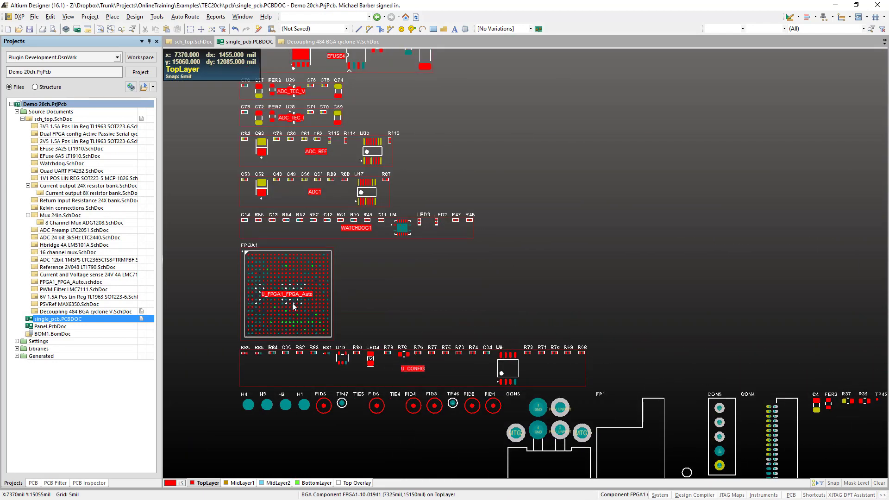
# - Survey the repeated TEC and SENSE channel rooms in the unplaced component stack
pyautogui.moveTo(293, 337); pyautogui.dragTo(338, 467, button='right')
pyautogui.moveTo(371, 147); pyautogui.dragTo(384, 359, button='right')
pyautogui.moveTo(390, 160); pyautogui.dragTo(398, 385, button='right')
pyautogui.moveTo(396, 97); pyautogui.dragTo(412, 363, button='right')
pyautogui.moveTo(454, 199); pyautogui.dragTo(446, 413, button='right')
pyautogui.moveTo(498, 141); pyautogui.dragTo(482, 359, button='right')
pyautogui.moveTo(503, 218); pyautogui.dragTo(420, 435, button='right')
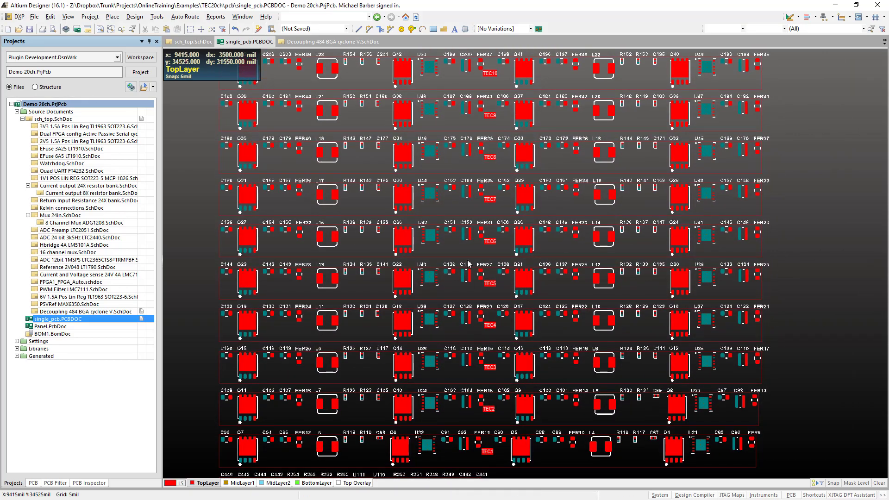
pyautogui.moveTo(479, 176); pyautogui.dragTo(490, 442, button='right')
pyautogui.moveTo(478, 235); pyautogui.dragTo(518, 429, button='right')
pyautogui.moveTo(495, 210); pyautogui.dragTo(515, 457, button='right')
pyautogui.moveTo(454, 418); pyautogui.dragTo(520, 159, button='right')
pyautogui.keyDown('ctrl'); pyautogui.scroll(-3, 520, 158); pyautogui.keyUp('ctrl')
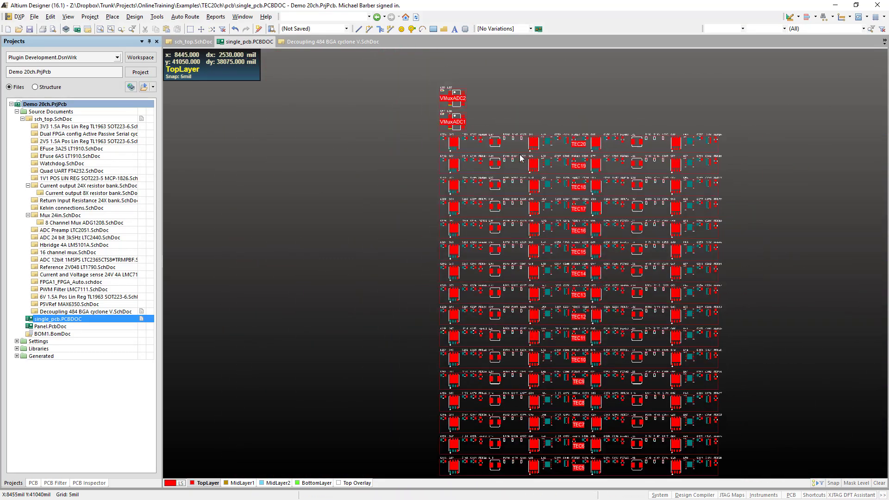
pyautogui.moveTo(502, 380); pyautogui.dragTo(458, 83, button='right')
pyautogui.moveTo(456, 387); pyautogui.dragTo(478, 89, button='right')
pyautogui.keyDown('ctrl'); pyautogui.scroll(-2, 491, 231); pyautogui.keyUp('ctrl')
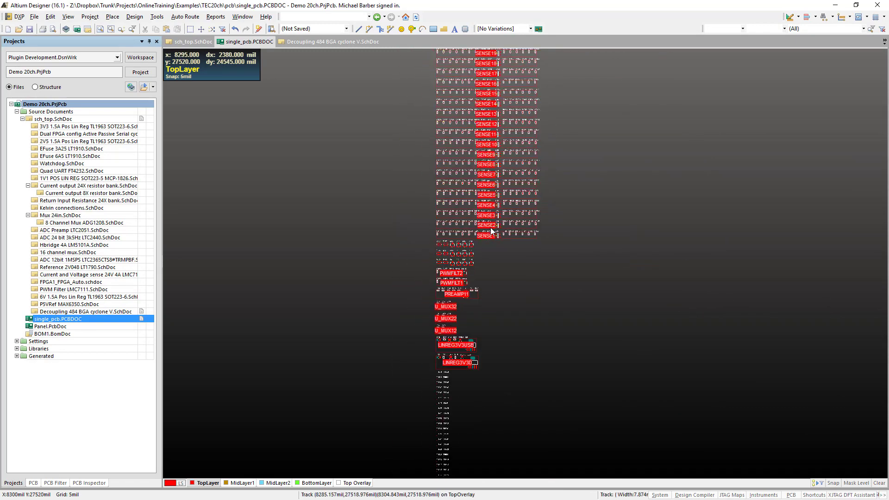
pyautogui.moveTo(490, 409); pyautogui.dragTo(480, 56, button='right')
pyautogui.moveTo(538, 340); pyautogui.dragTo(561, 10, button='right')
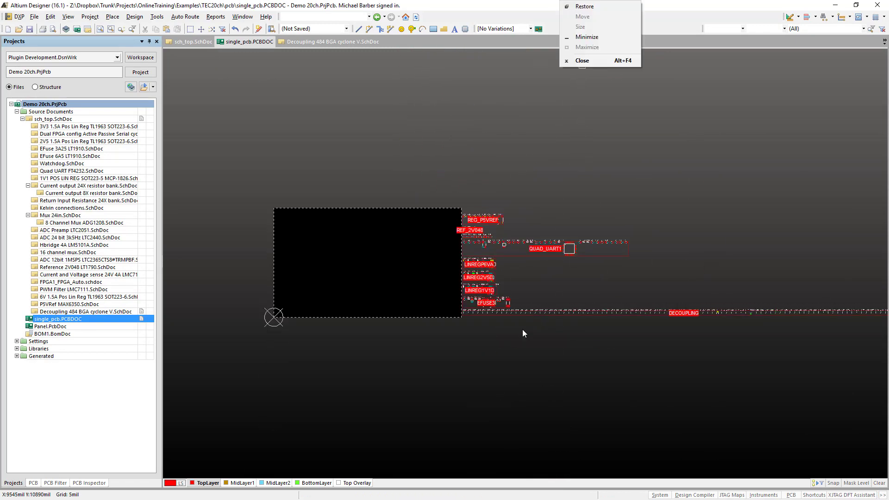
# - Place the DECOUPLING room's components from their schematic parameters
pyautogui.moveTo(488, 331); pyautogui.dragTo(422, 384, button='right')
pyautogui.keyDown('ctrl'); pyautogui.scroll(2, 491, 384); pyautogui.keyUp('ctrl')
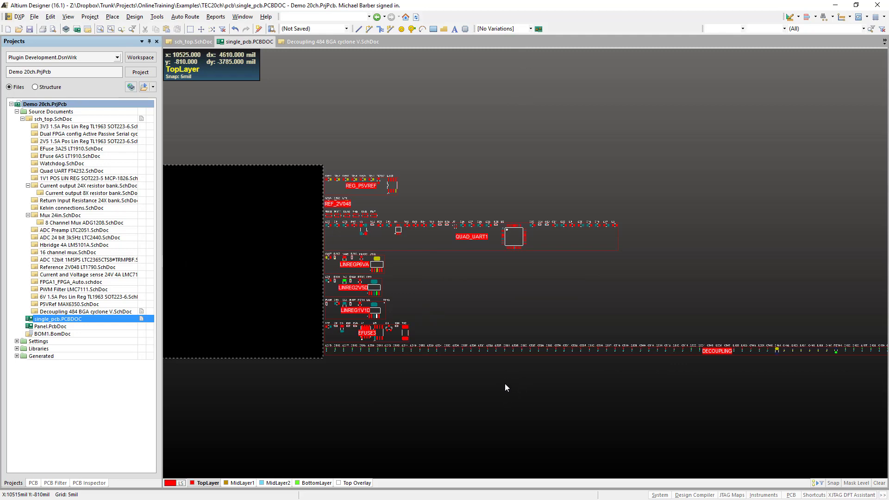
pyautogui.keyDown('ctrl'); pyautogui.scroll(2, 327, 363); pyautogui.keyUp('ctrl')
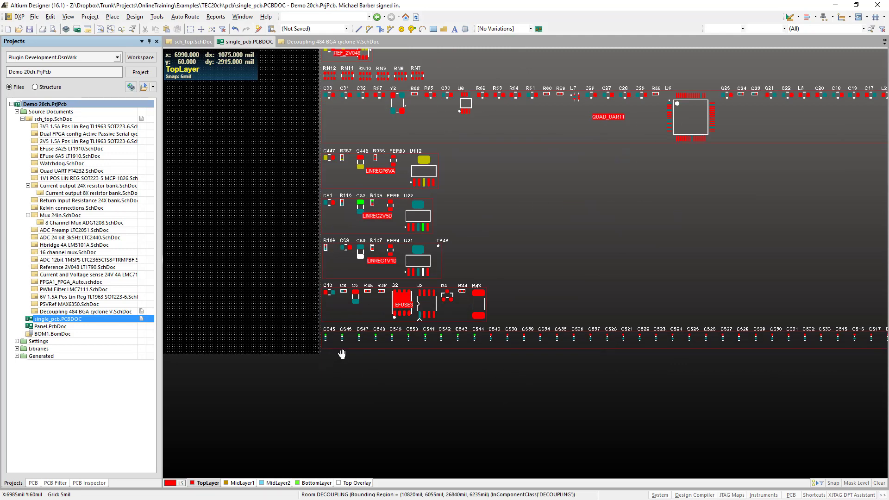
pyautogui.moveTo(342, 354); pyautogui.dragTo(250, 363, button='right')
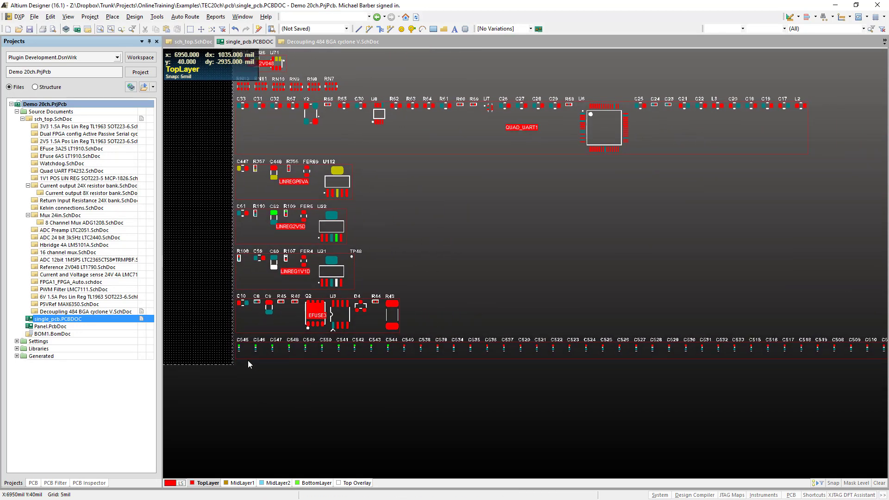
pyautogui.rightClick(248, 356)
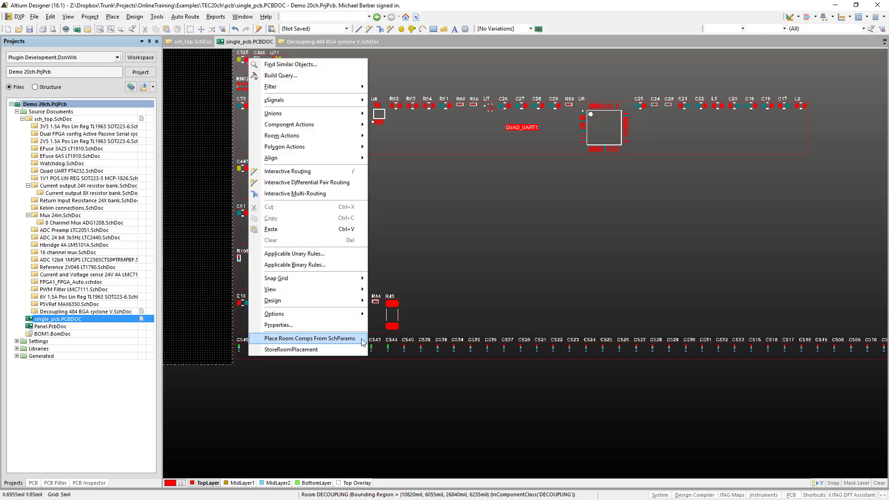
pyautogui.click(309, 339)
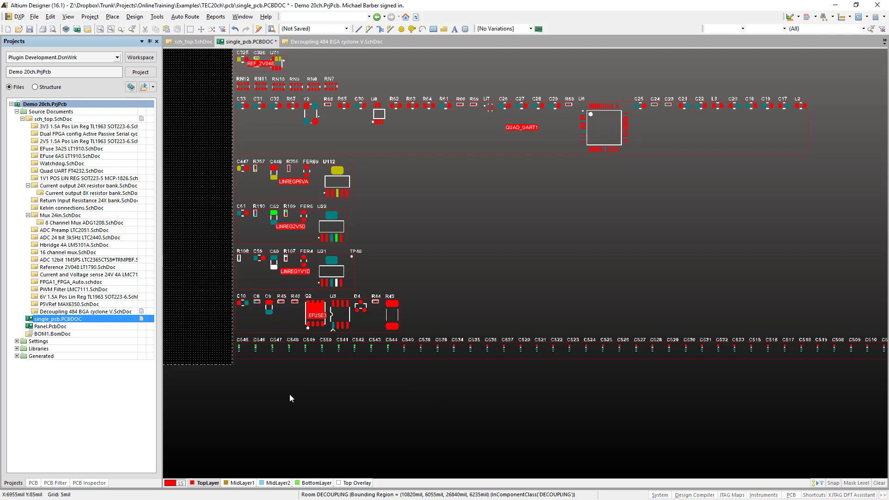
pyautogui.press('3')
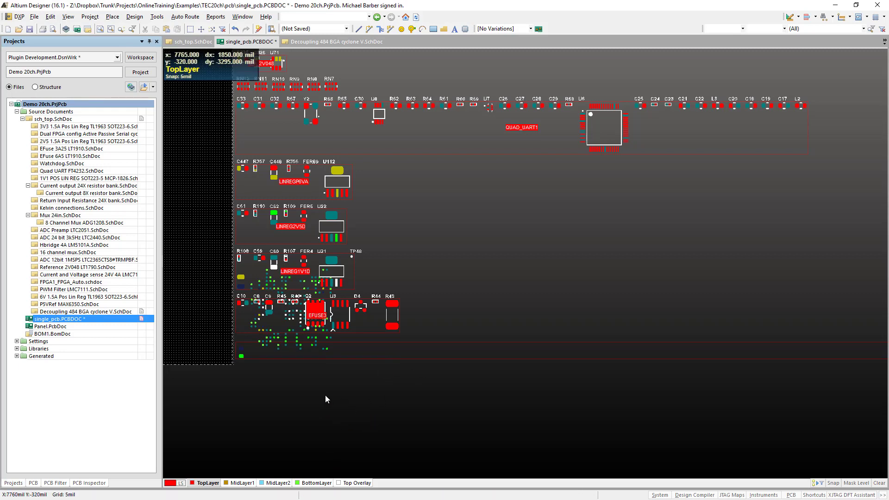
# - Wrap the DECOUPLING room's outline around its components and move the room into the empty area right of EFUSE3
pyautogui.moveTo(318, 393); pyautogui.dragTo(366, 401, button='right')
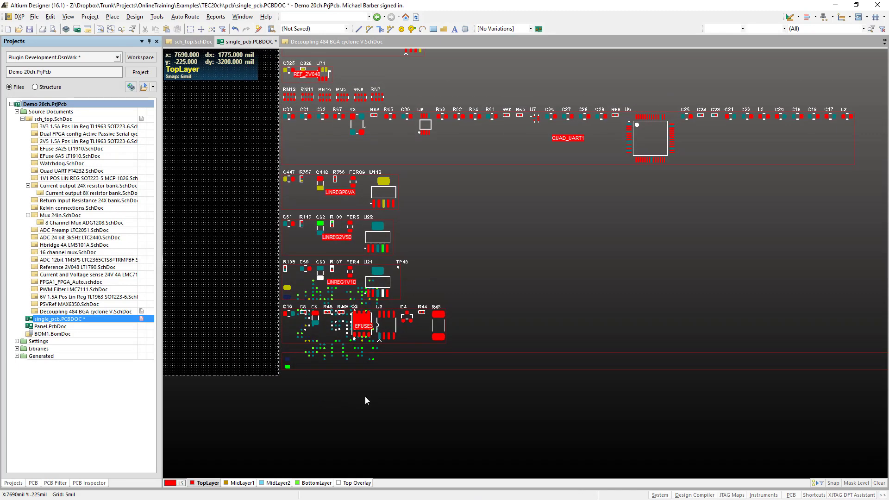
pyautogui.press('d')
pyautogui.press('m')
pyautogui.press('w')
pyautogui.click(402, 359)
pyautogui.rightClick(406, 400)
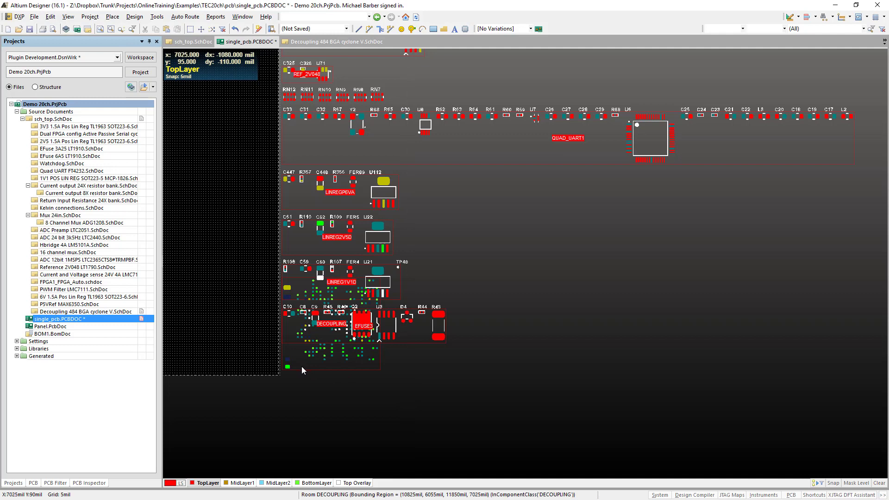
pyautogui.moveTo(303, 370); pyautogui.dragTo(577, 336)
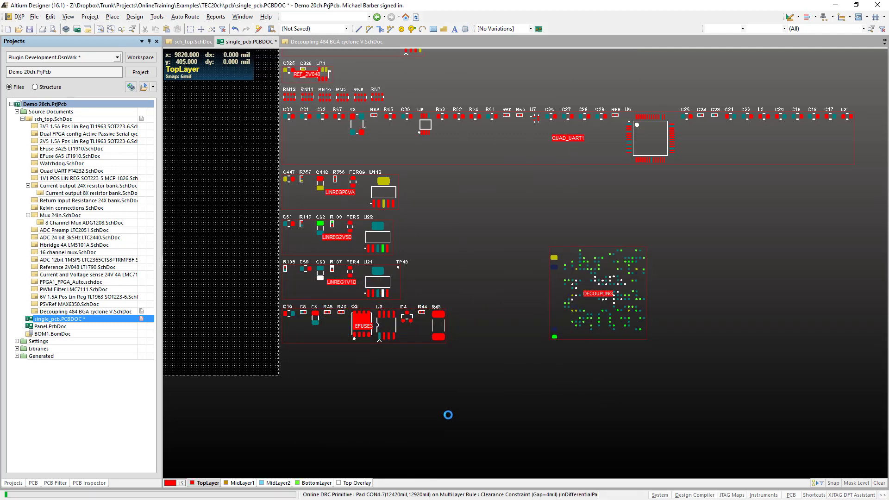
# - Place the EFUSE3 room's components from their schematic parameters
pyautogui.keyDown('ctrl'); pyautogui.scroll(5, 500, 338); pyautogui.keyUp('ctrl')
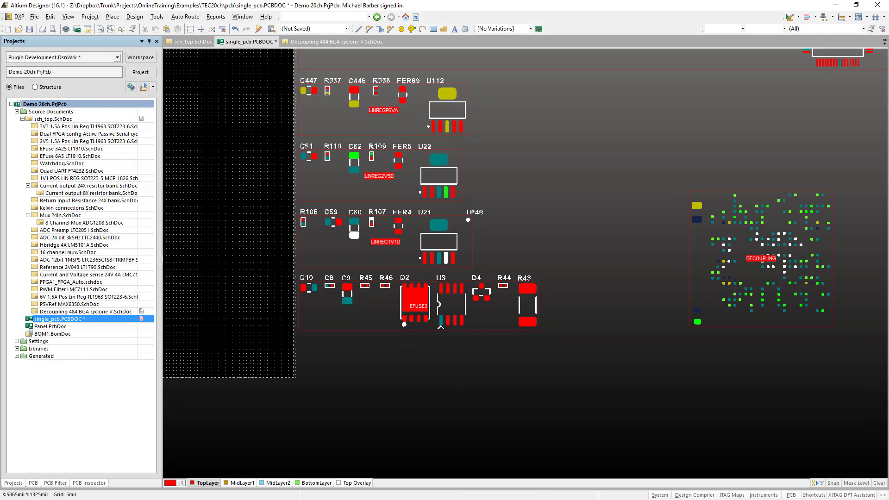
pyautogui.moveTo(457, 396); pyautogui.dragTo(425, 393, button='right')
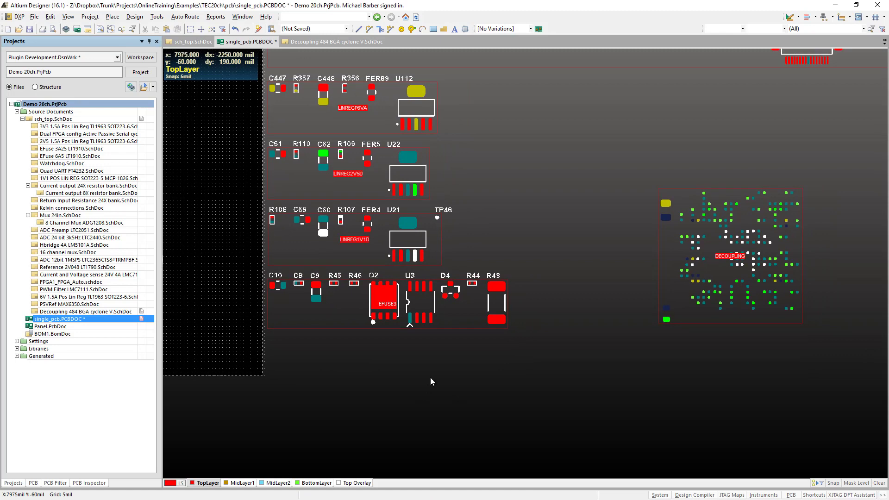
pyautogui.keyDown('ctrl'); pyautogui.scroll(-1, 431, 370); pyautogui.keyUp('ctrl')
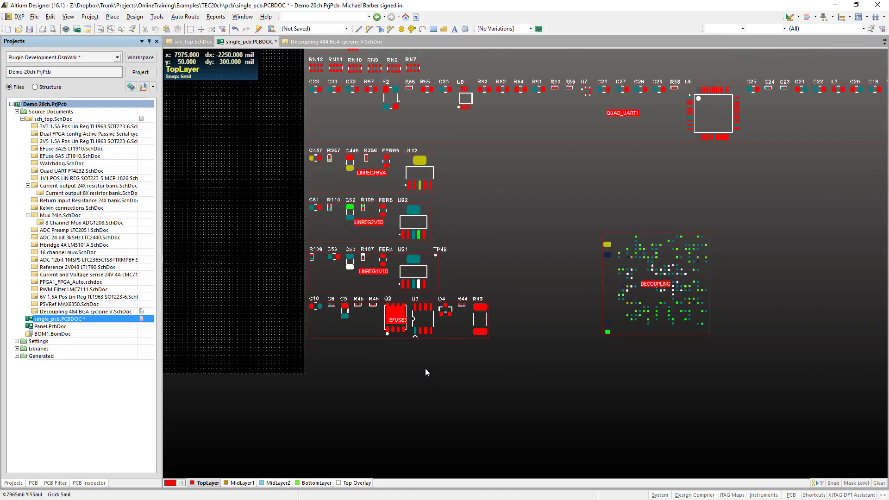
pyautogui.rightClick(371, 330)
pyautogui.click(431, 312)
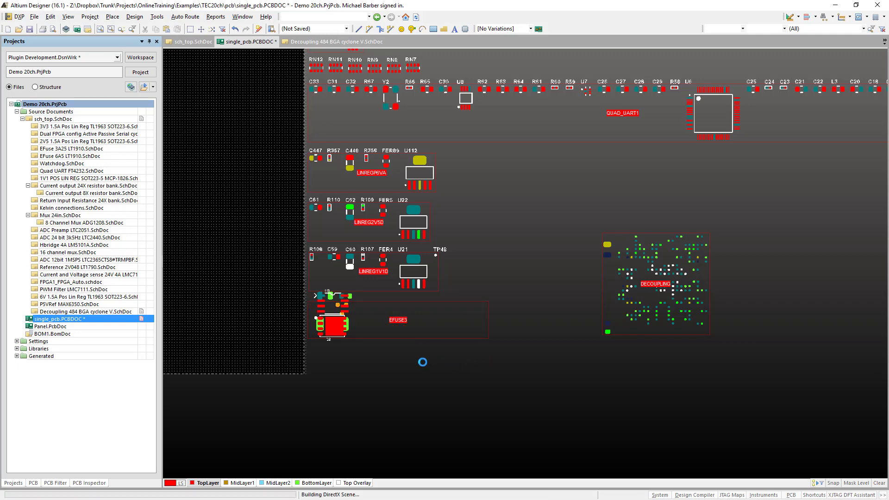
# - Wrap the EFUSE3 room's rectangular outline tightly around its placed components
pyautogui.moveTo(416, 343); pyautogui.dragTo(444, 381, button='right')
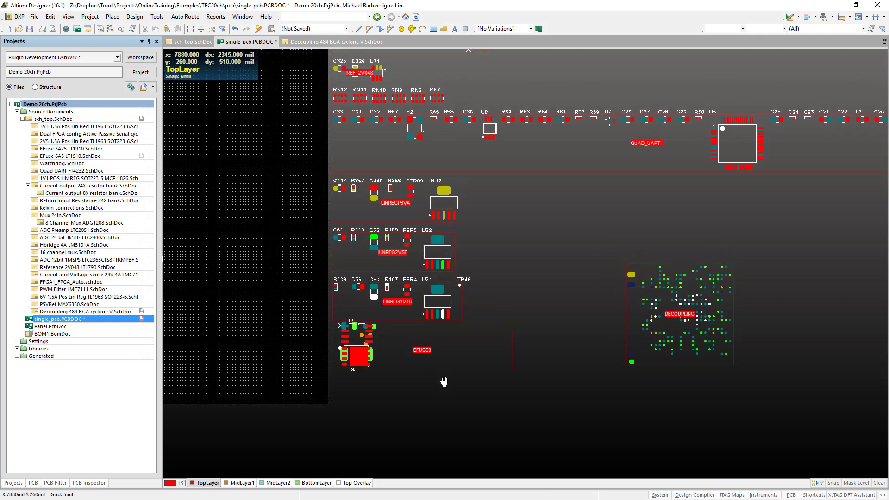
pyautogui.press('d')
pyautogui.press('m')
pyautogui.press('w')
pyautogui.click(436, 359)
pyautogui.rightClick(469, 445)
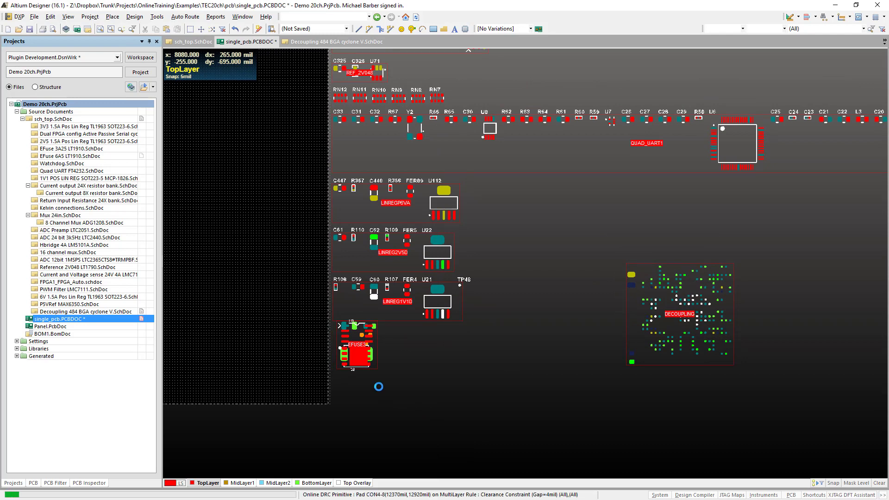
# - Place the LINREG1V1D room's components from their schematic parameters
pyautogui.rightClick(398, 310)
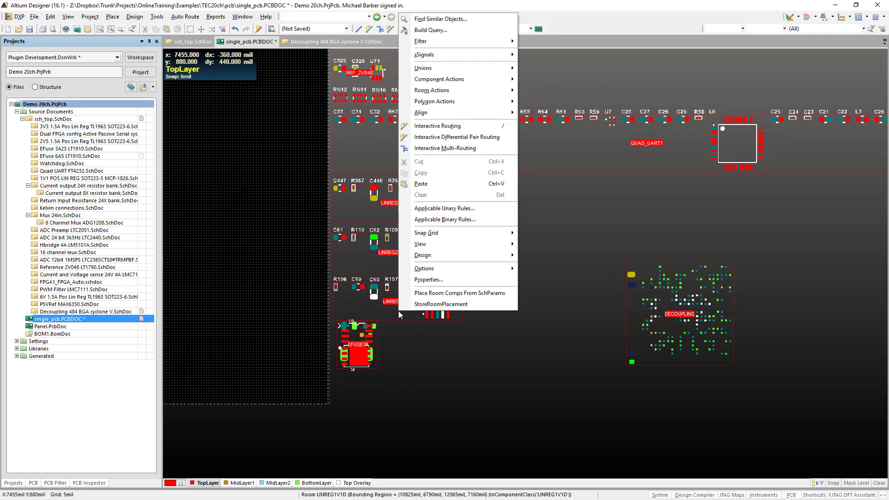
pyautogui.click(468, 296)
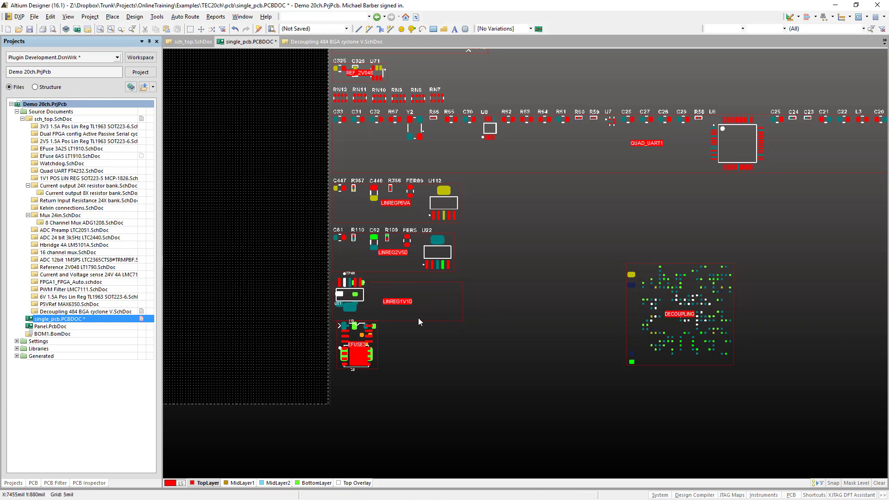
pyautogui.hotkey('shift', 'h')
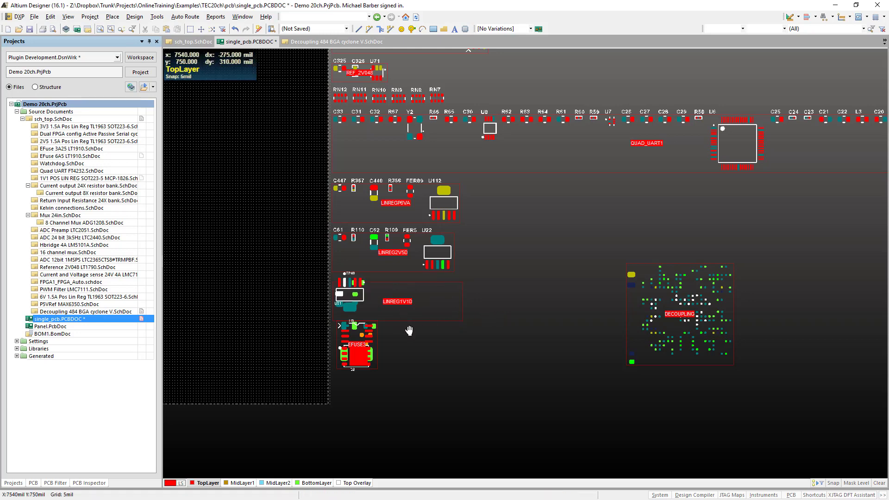
# - Wrap the LINREG1V1D room's rectangular outline tightly around its placed components
pyautogui.moveTo(409, 331); pyautogui.dragTo(412, 347, button='right')
pyautogui.press('d')
pyautogui.press('m')
pyautogui.press('w')
pyautogui.click(419, 322)
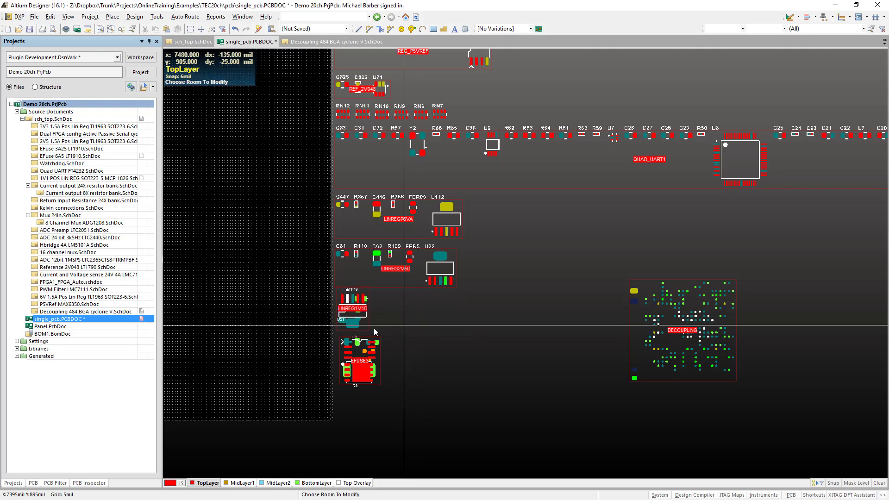
pyautogui.rightClick(349, 333)
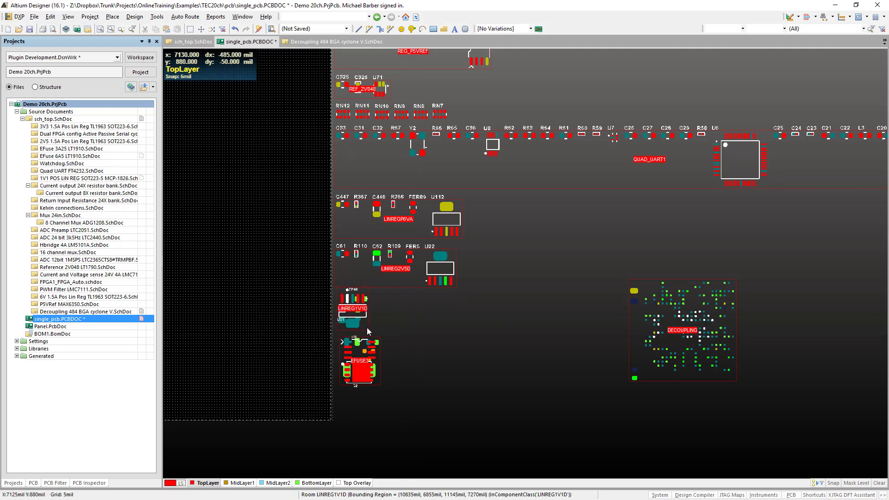
pyautogui.moveTo(367, 329); pyautogui.dragTo(400, 361)
pyautogui.press('Escape')
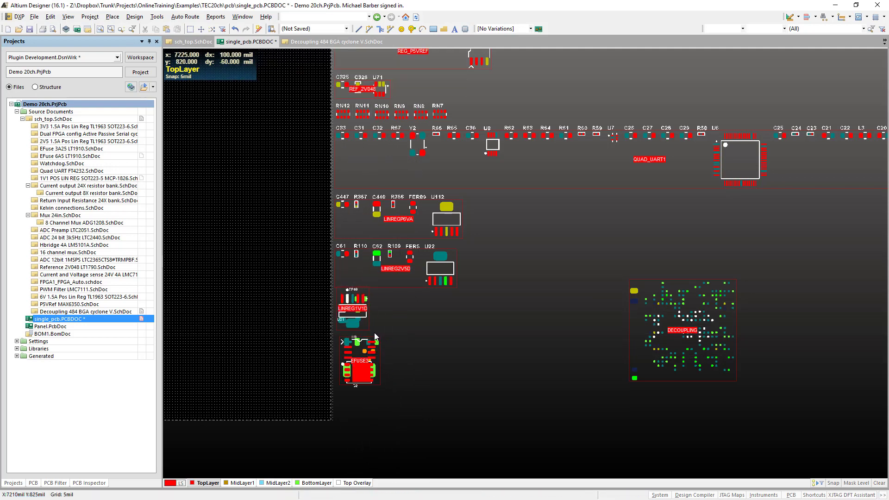
# - Move the LINREG1V1D room to the right of the EFUSE3 room and place the LINREG2V5D room's components from their schematic parameters
pyautogui.moveTo(368, 330); pyautogui.dragTo(455, 402)
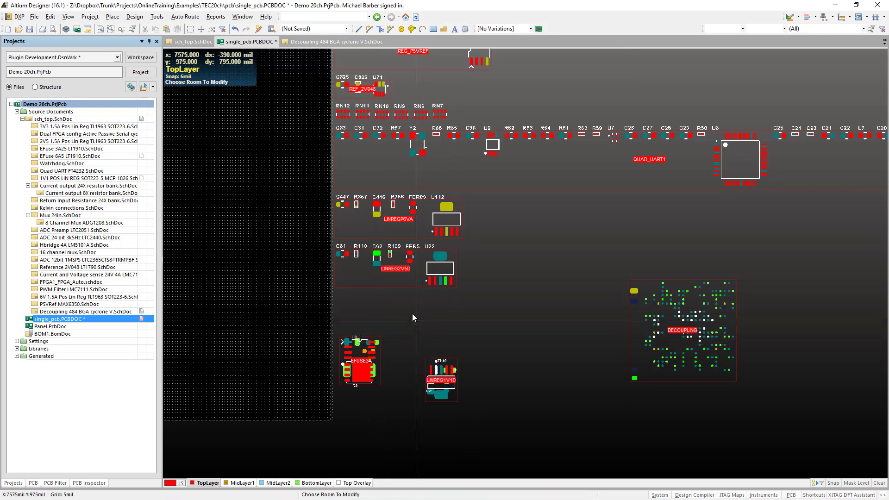
pyautogui.rightClick(408, 281)
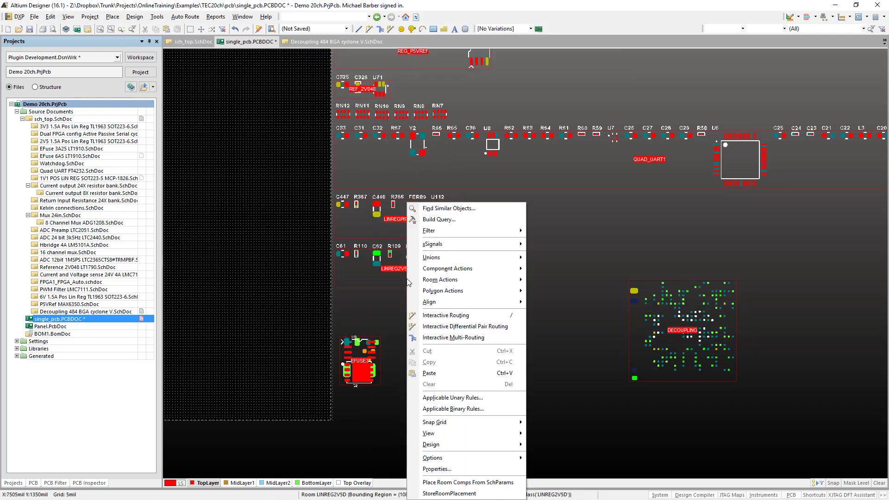
pyautogui.click(465, 485)
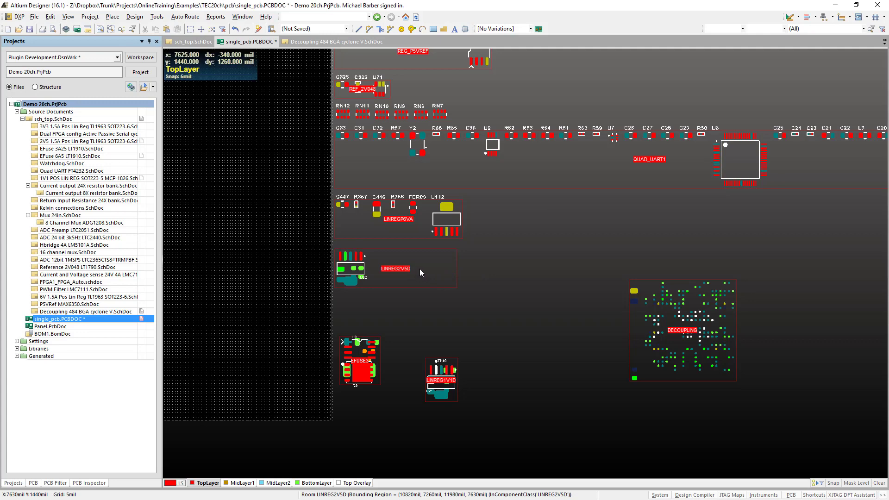
# - Place the components of the LINREGP6VA and QUAD_UART1 rooms from their schematic parameters
pyautogui.moveTo(410, 255); pyautogui.dragTo(415, 281, button='right')
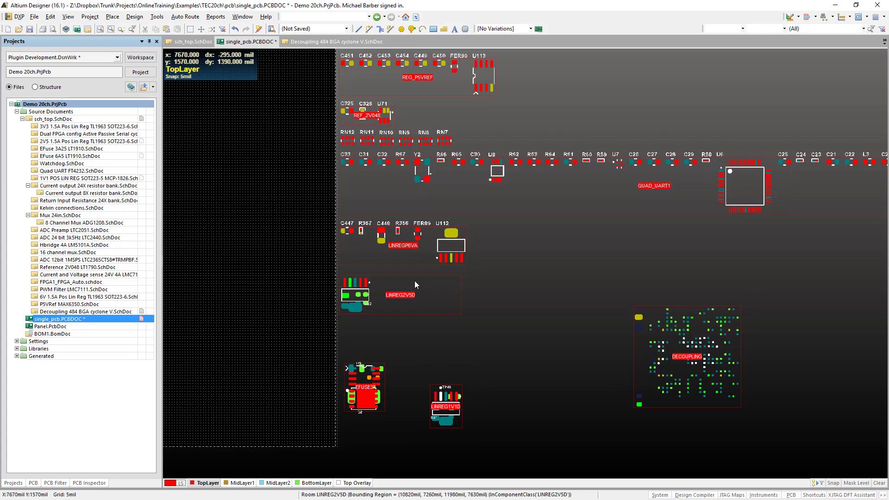
pyautogui.rightClick(390, 257)
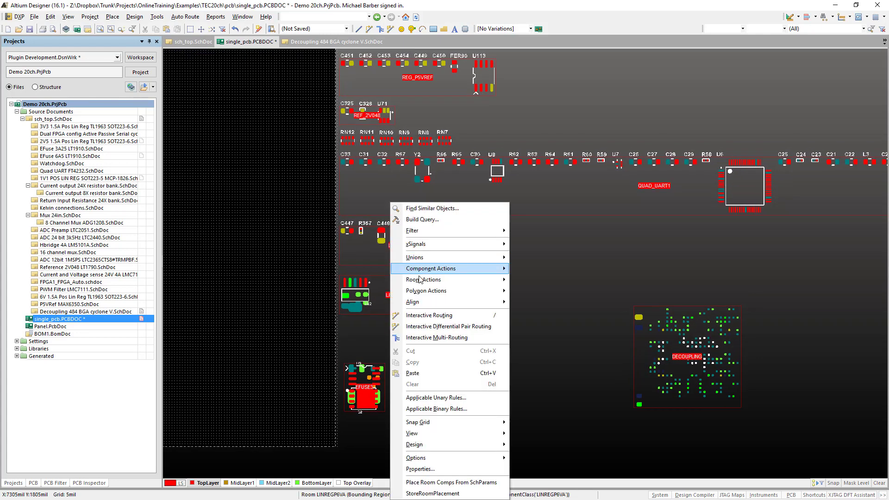
pyautogui.click(447, 492)
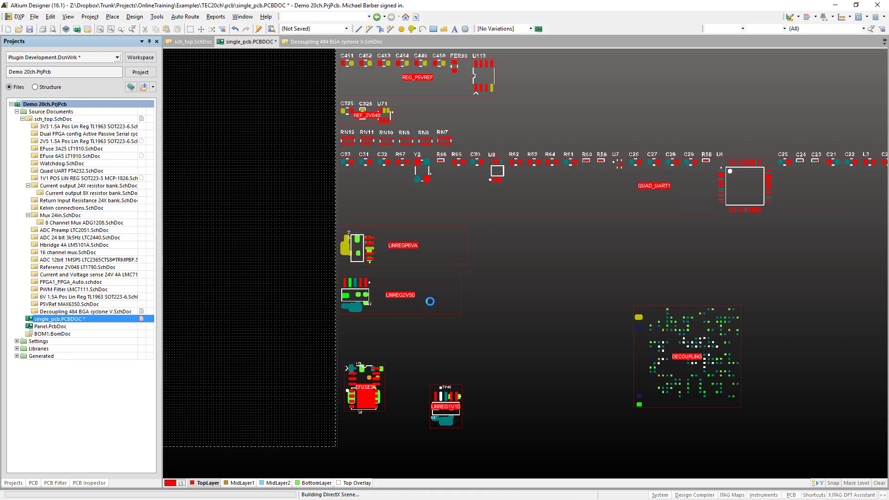
pyautogui.rightClick(394, 205)
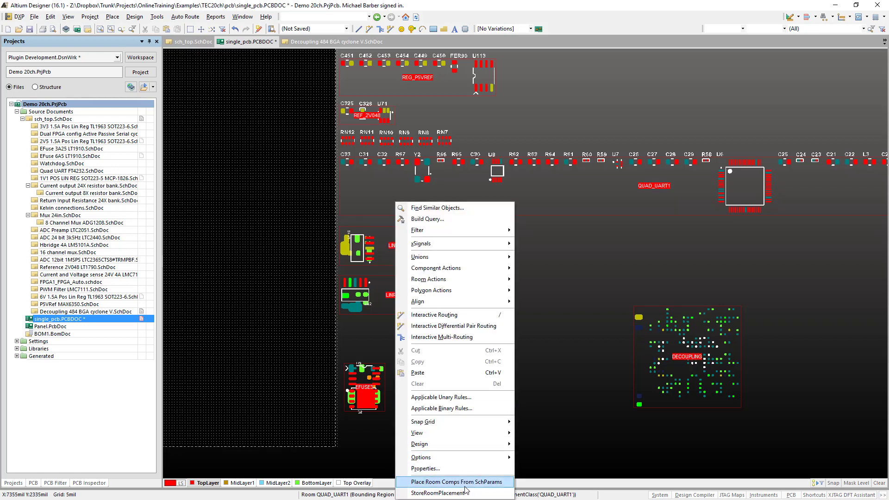
pyautogui.click(466, 485)
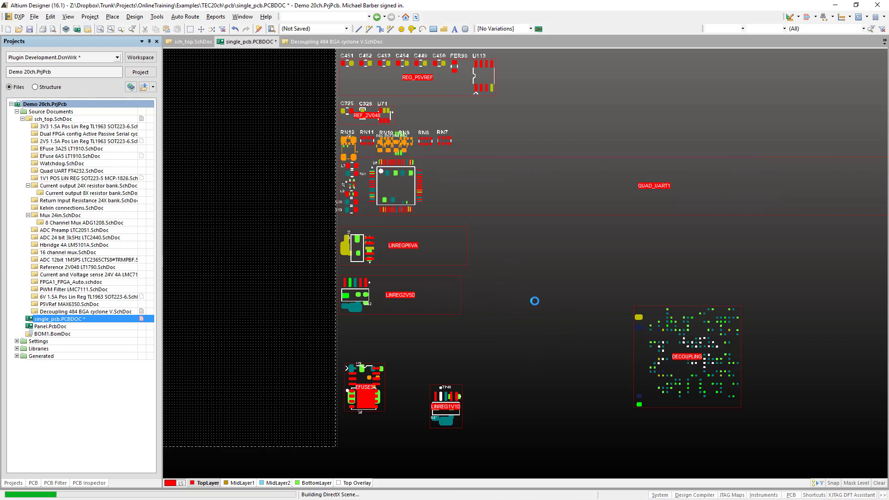
# - Wrap rectangular outlines tightly around the placed components of the LINREG2V5D, LINREGP6VA and QUAD_UART1 rooms
pyautogui.moveTo(510, 260); pyautogui.dragTo(491, 324, button='right')
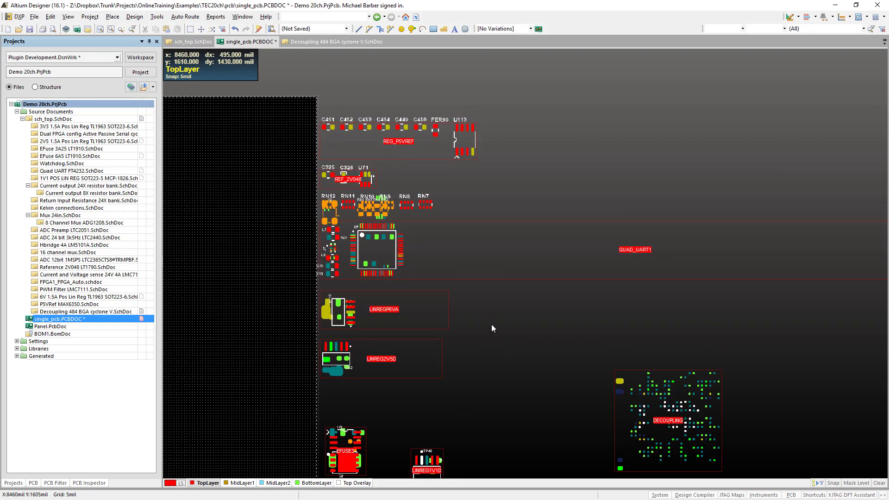
pyautogui.press('d')
pyautogui.press('m')
pyautogui.press('w')
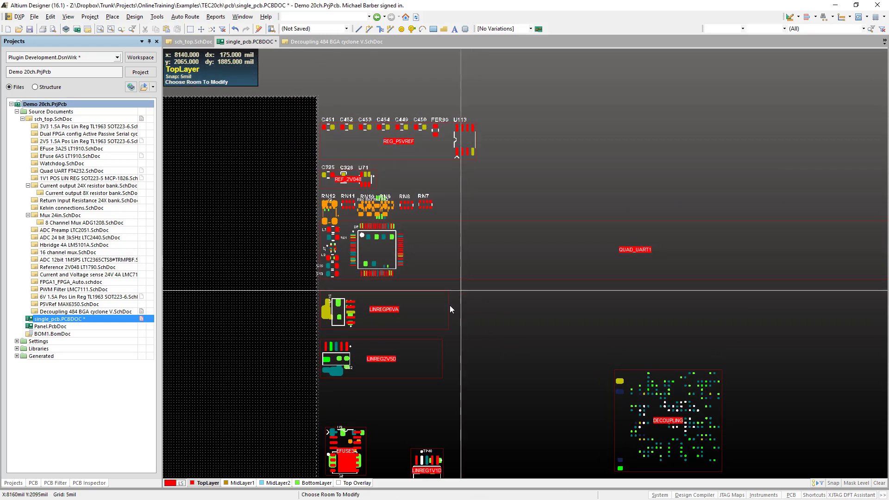
pyautogui.click(419, 353)
pyautogui.click(434, 304)
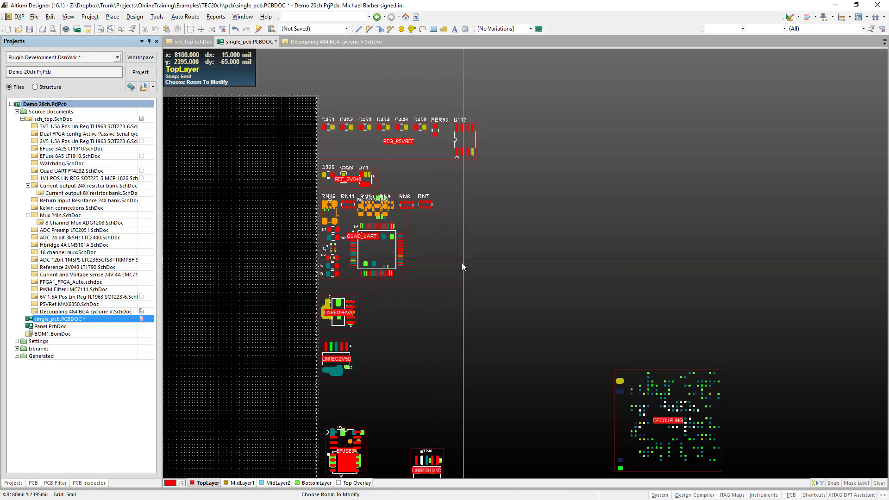
pyautogui.click(462, 262)
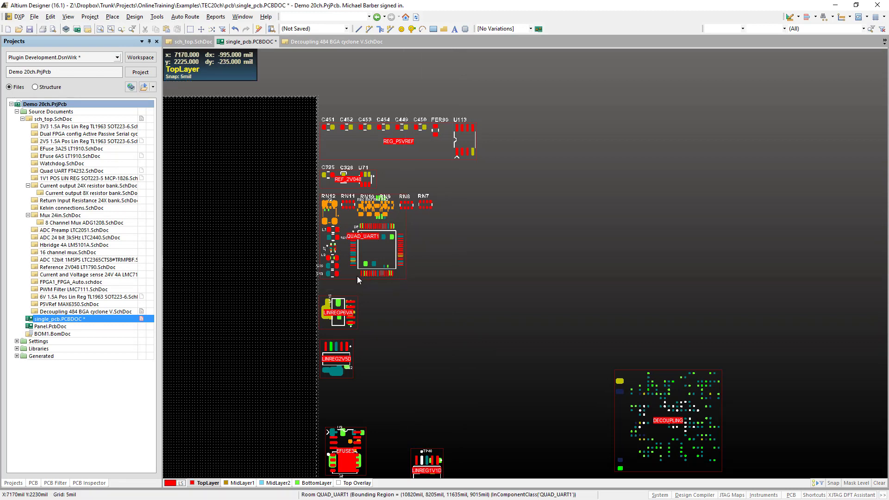
# - Move the QUAD_UART1 room into the empty area above the DECOUPLING room
pyautogui.moveTo(345, 275); pyautogui.dragTo(560, 313)
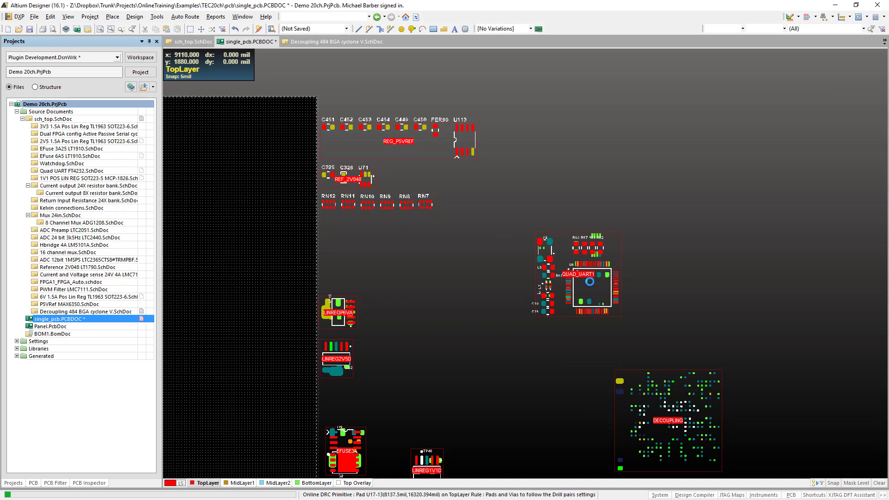
pyautogui.keyDown('ctrl'); pyautogui.scroll(2, 559, 288); pyautogui.keyUp('ctrl')
pyautogui.keyDown('ctrl'); pyautogui.scroll(-3, 559, 292); pyautogui.keyUp('ctrl')
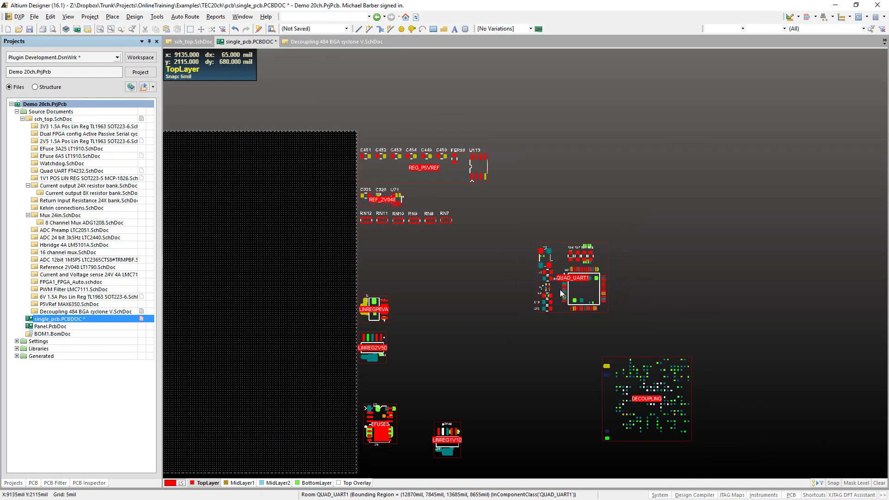
# - Place the components of the REF_2V048 and REG_P5VREF rooms from their schematic parameters
pyautogui.moveTo(460, 235); pyautogui.dragTo(427, 294, button='right')
pyautogui.press('d')
pyautogui.press('m')
pyautogui.press('w')
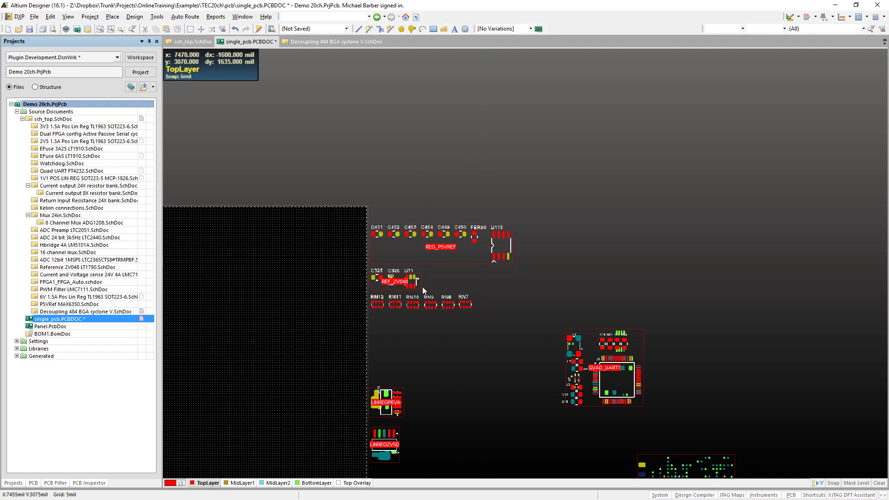
pyautogui.rightClick(383, 287)
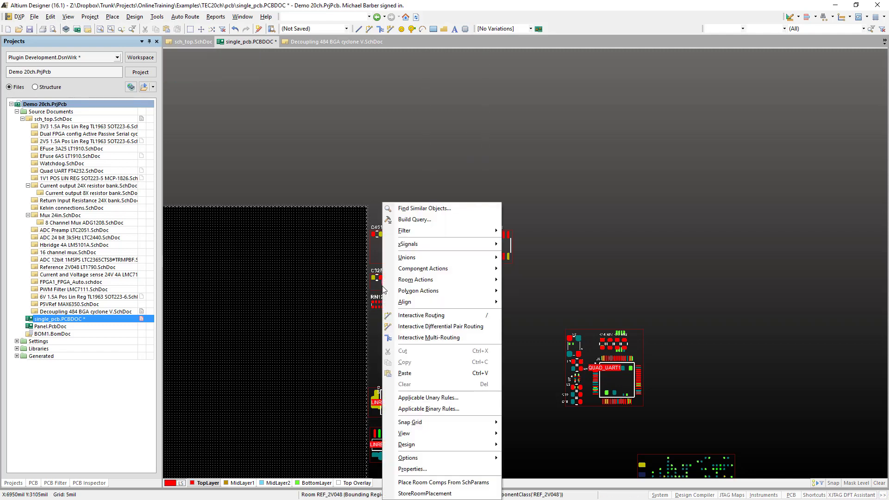
pyautogui.click(443, 482)
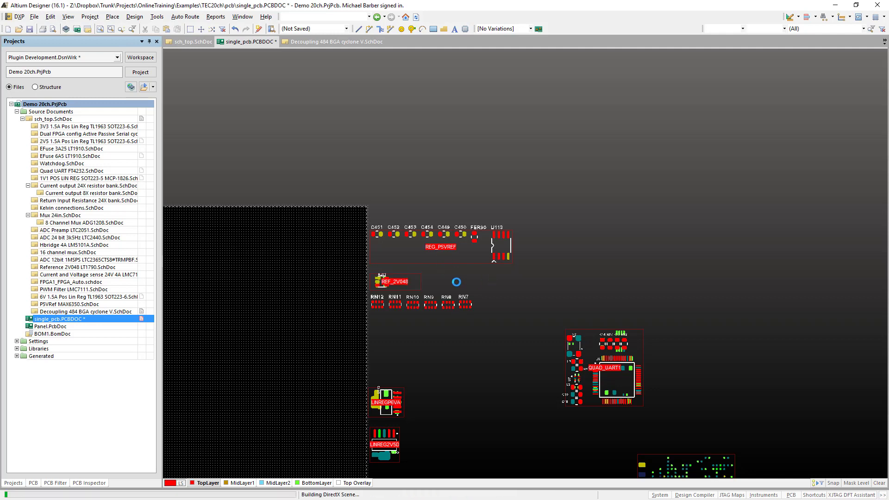
pyautogui.rightClick(467, 258)
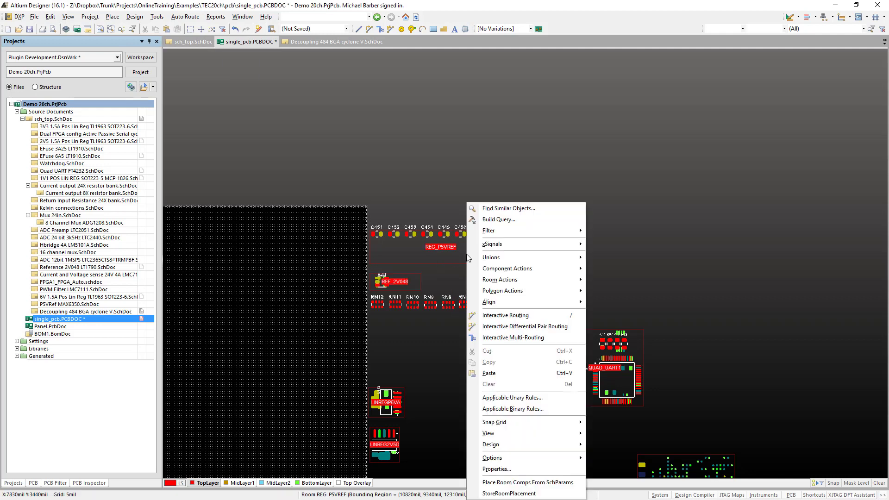
pyautogui.click(539, 482)
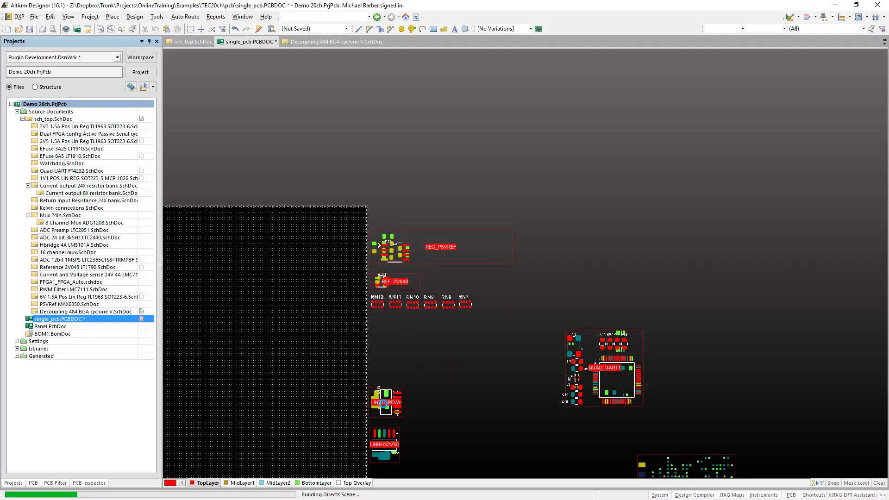
# - Place the U_CONFIG room's components from their schematic parameters
pyautogui.keyDown('ctrl'); pyautogui.scroll(-3, 470, 373); pyautogui.keyUp('ctrl')
pyautogui.moveTo(475, 350); pyautogui.dragTo(446, 402, button='right')
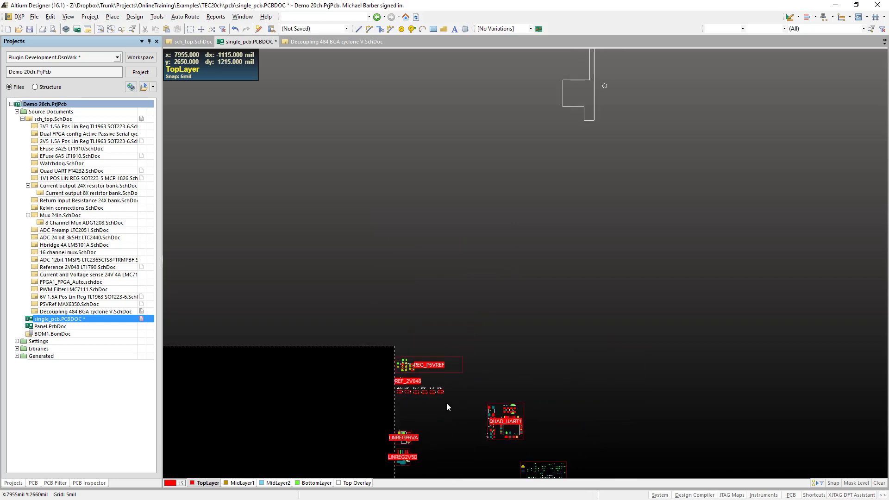
pyautogui.keyDown('ctrl'); pyautogui.scroll(-3, 445, 403); pyautogui.keyUp('ctrl')
pyautogui.moveTo(453, 224); pyautogui.dragTo(313, 285, button='right')
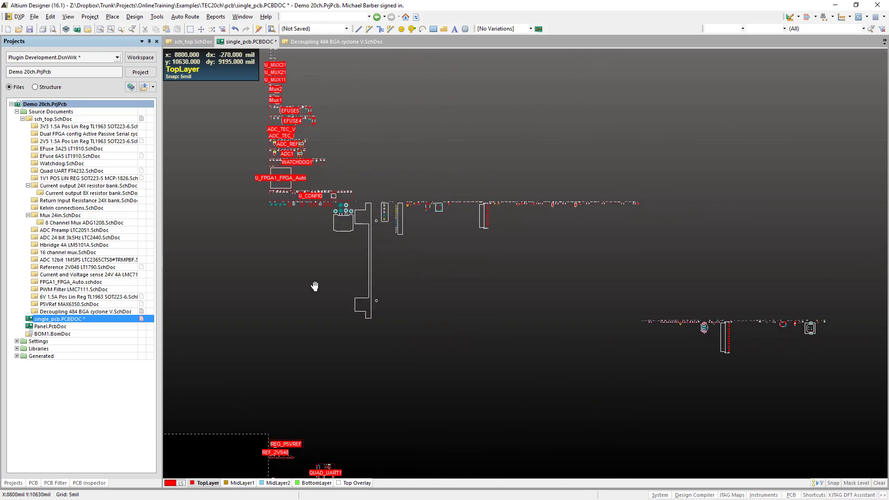
pyautogui.moveTo(386, 325); pyautogui.dragTo(492, 389, button='right')
pyautogui.keyDown('ctrl'); pyautogui.scroll(4, 394, 253); pyautogui.keyUp('ctrl')
pyautogui.keyDown('ctrl'); pyautogui.scroll(2, 395, 254); pyautogui.keyUp('ctrl')
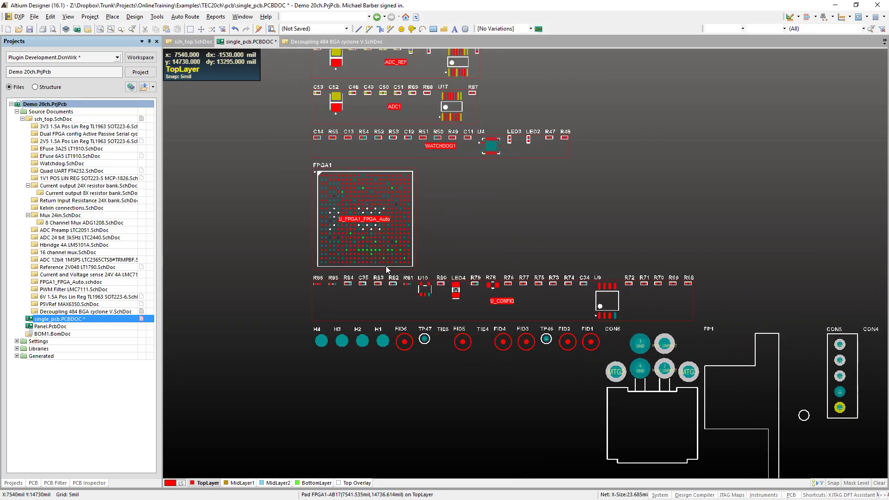
pyautogui.rightClick(340, 310)
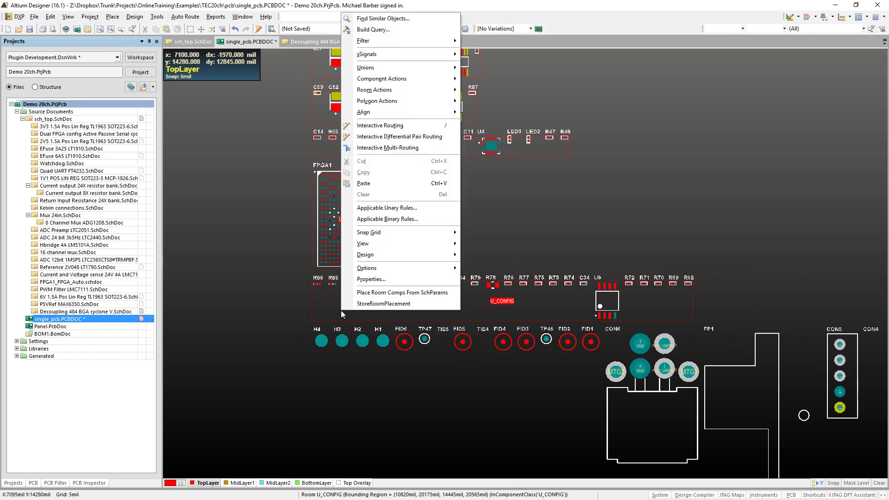
pyautogui.click(401, 303)
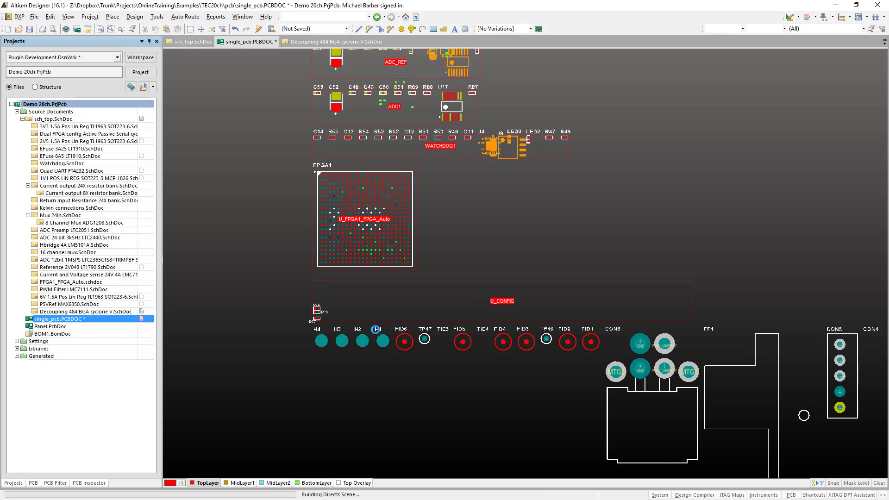
# - Move the U_CONFIG room into the empty area right of the room stack and wrap its rectangular outline around its components
pyautogui.keyDown('ctrl'); pyautogui.scroll(-4, 377, 324); pyautogui.keyUp('ctrl')
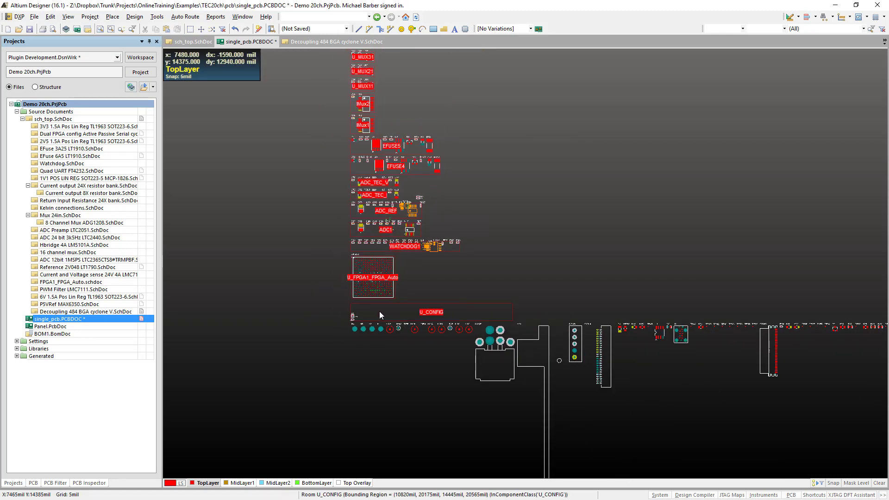
pyautogui.moveTo(380, 312); pyautogui.dragTo(648, 273)
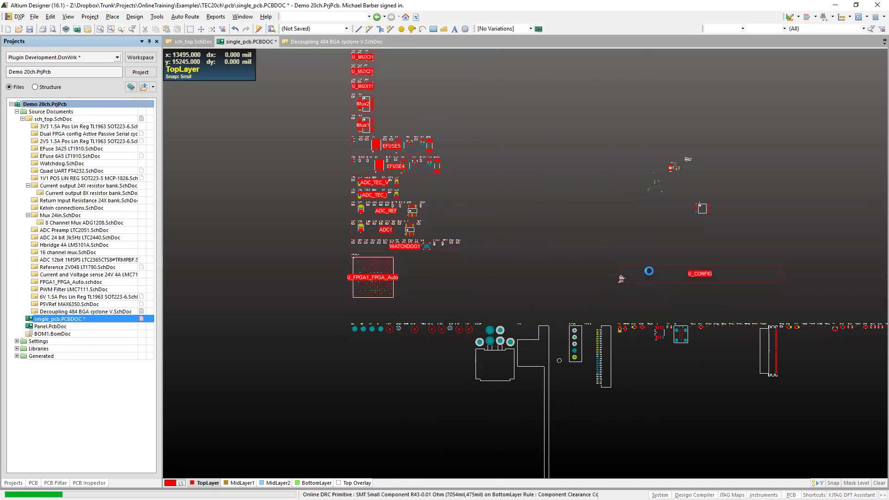
pyautogui.press('d')
pyautogui.press('m')
pyautogui.press('w')
pyautogui.click(666, 275)
pyautogui.rightClick(558, 279)
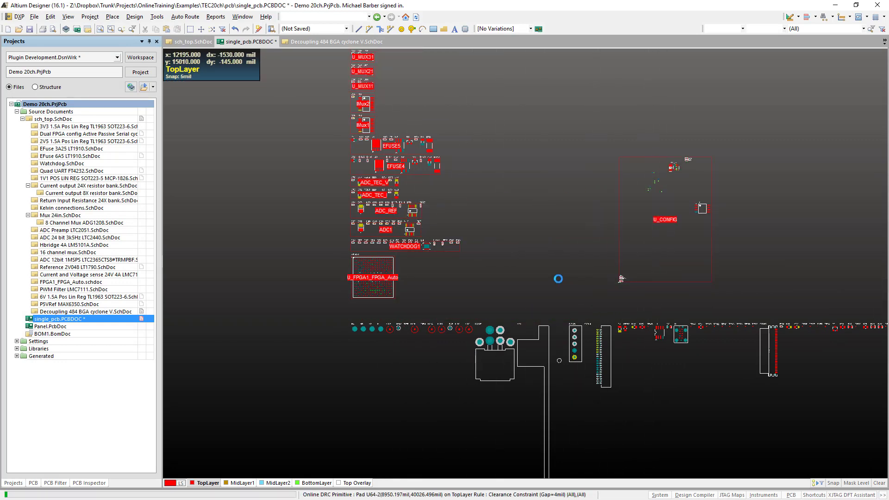
pyautogui.keyDown('ctrl'); pyautogui.scroll(3, 355, 307); pyautogui.keyUp('ctrl')
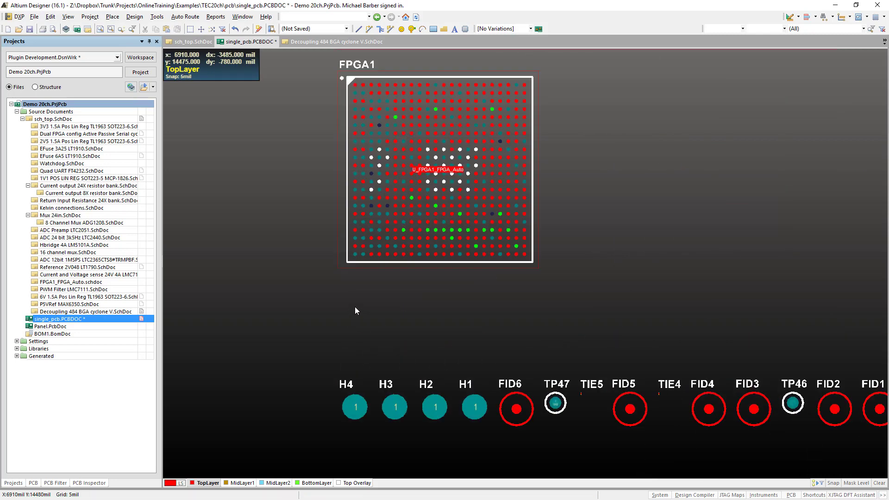
pyautogui.keyDown('ctrl'); pyautogui.scroll(1, 354, 307); pyautogui.keyUp('ctrl')
pyautogui.moveTo(336, 241); pyautogui.dragTo(494, 109)
pyautogui.press('Escape')
pyautogui.moveTo(330, 242); pyautogui.dragTo(331, 303)
pyautogui.keyDown('ctrl'); pyautogui.scroll(-2, 331, 304); pyautogui.keyUp('ctrl')
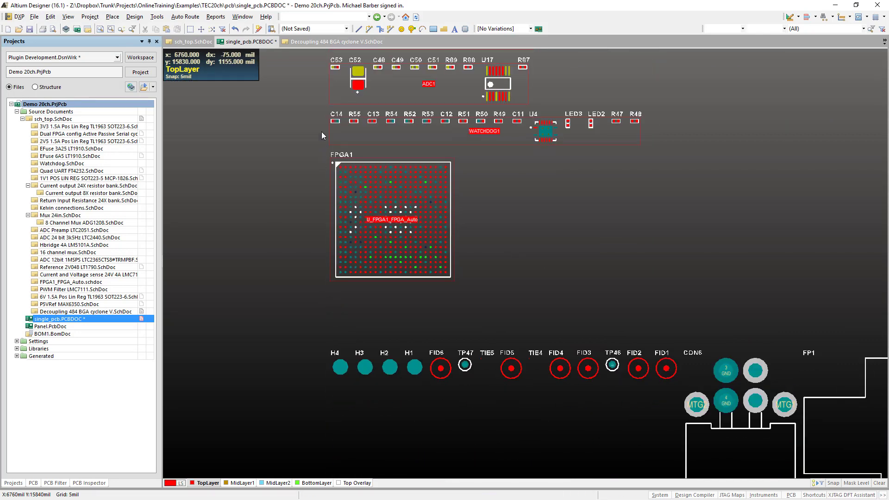
# - Move the FPGA1 component together with its U_FPGA1_FPGA_Auto room onto the DECOUPLING room, over the decoupling capacitors
pyautogui.moveTo(304, 151); pyautogui.dragTo(508, 329)
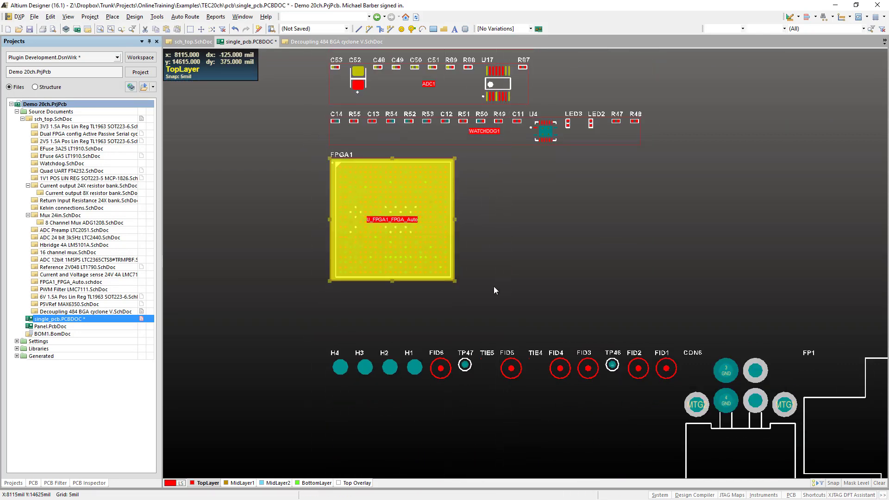
pyautogui.press('m')
pyautogui.press('s')
pyautogui.click(416, 202)
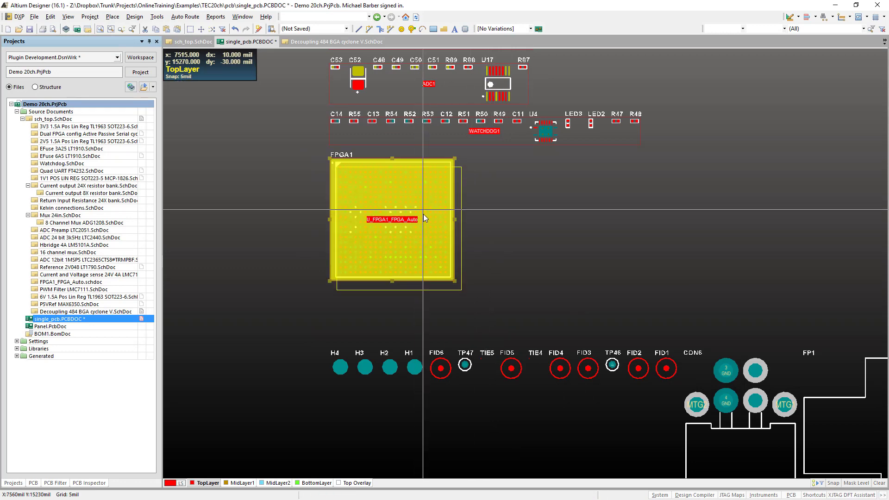
pyautogui.keyDown('ctrl'); pyautogui.scroll(-4, 425, 220); pyautogui.keyUp('ctrl')
pyautogui.keyDown('ctrl'); pyautogui.scroll(-4, 425, 220); pyautogui.keyUp('ctrl')
pyautogui.keyDown('ctrl'); pyautogui.scroll(6, 298, 410); pyautogui.keyUp('ctrl')
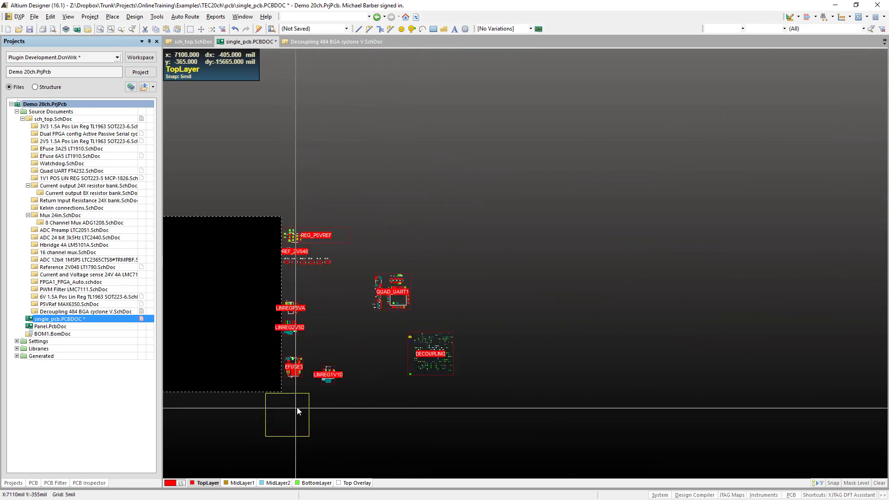
pyautogui.keyDown('ctrl'); pyautogui.scroll(5, 528, 315); pyautogui.keyUp('ctrl')
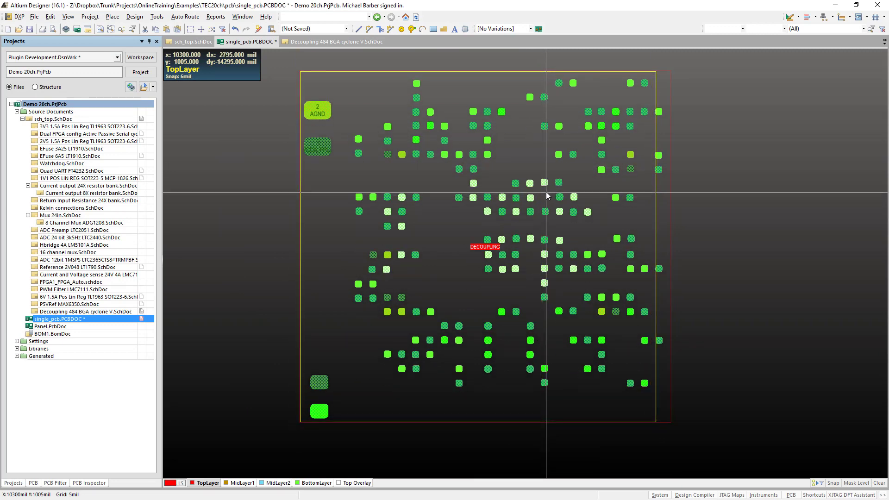
pyautogui.click(545, 191)
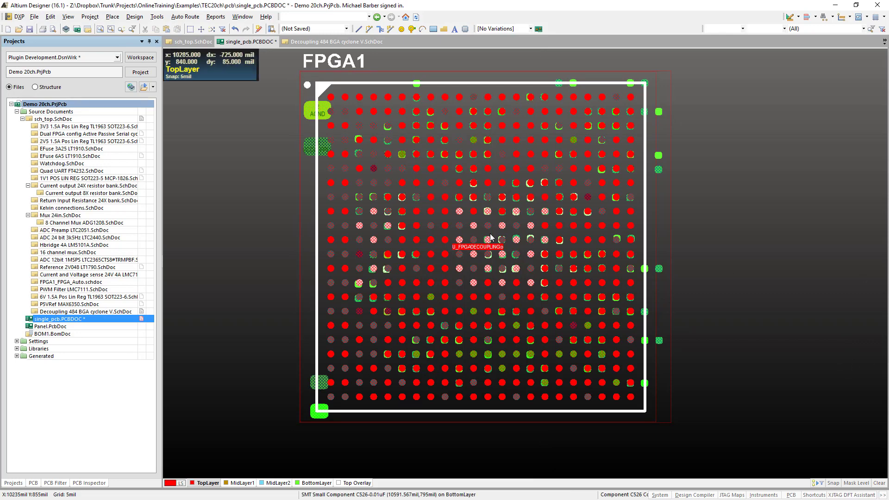
pyautogui.moveTo(552, 376); pyautogui.dragTo(504, 419, button='right')
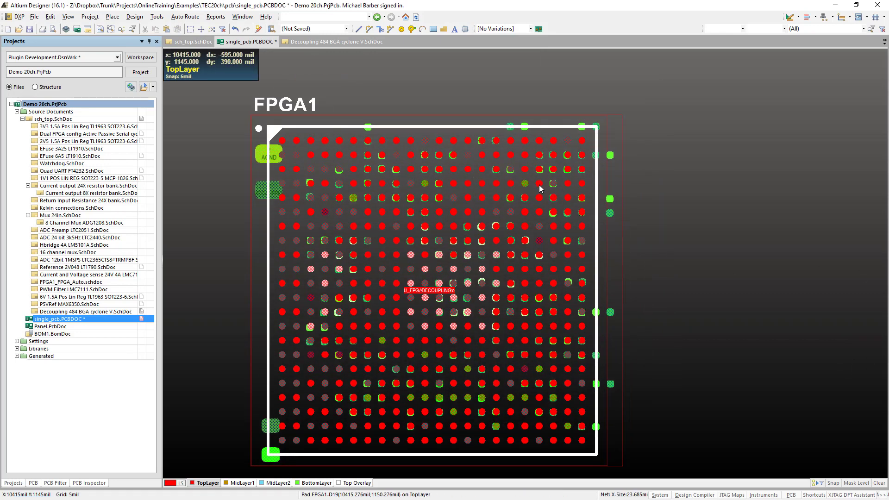
# - Place the WATCHDOG1 room's components from their schematic parameters
pyautogui.keyDown('ctrl'); pyautogui.scroll(-4, 539, 186); pyautogui.keyUp('ctrl')
pyautogui.moveTo(539, 186); pyautogui.dragTo(513, 385, button='right')
pyautogui.keyDown('ctrl'); pyautogui.scroll(-2, 513, 385); pyautogui.keyUp('ctrl')
pyautogui.keyDown('ctrl'); pyautogui.scroll(-2, 472, 382); pyautogui.keyUp('ctrl')
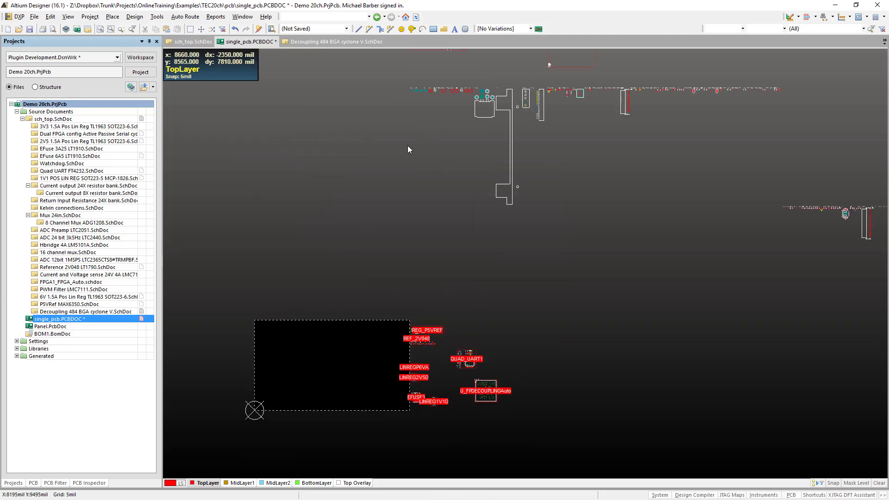
pyautogui.moveTo(353, 117); pyautogui.dragTo(242, 52, button='right')
pyautogui.moveTo(361, 351); pyautogui.dragTo(354, 421, button='right')
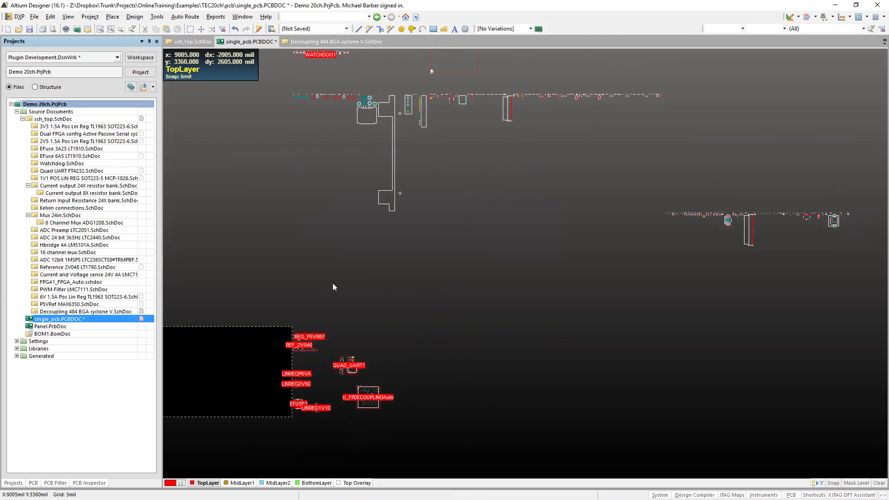
pyautogui.moveTo(326, 227); pyautogui.dragTo(331, 408, button='right')
pyautogui.keyDown('ctrl'); pyautogui.scroll(2, 339, 170); pyautogui.keyUp('ctrl')
pyautogui.moveTo(448, 212); pyautogui.dragTo(439, 236, button='right')
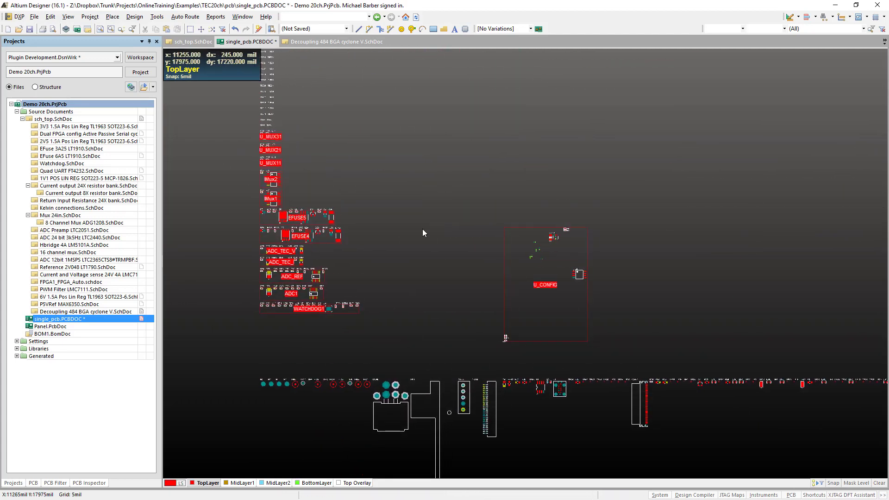
pyautogui.keyDown('ctrl'); pyautogui.scroll(2, 257, 295); pyautogui.keyUp('ctrl')
pyautogui.moveTo(257, 296); pyautogui.dragTo(320, 342, button='right')
pyautogui.keyDown('ctrl'); pyautogui.scroll(2, 352, 278); pyautogui.keyUp('ctrl')
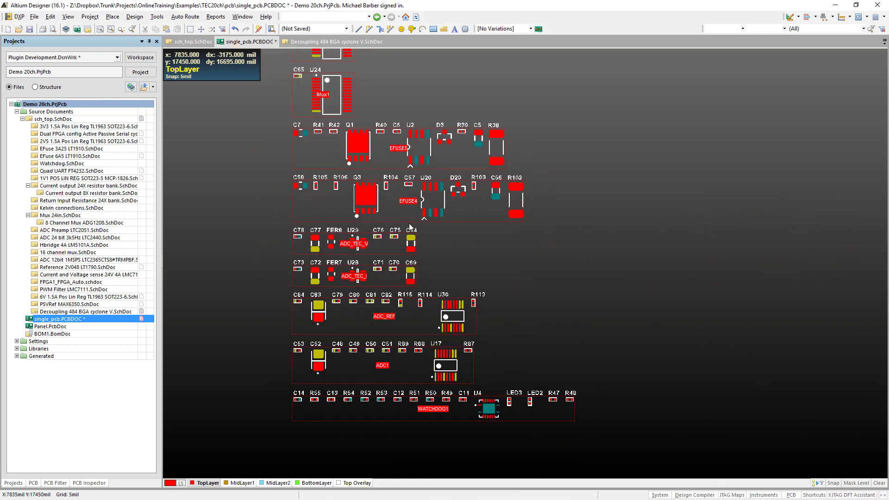
pyautogui.rightClick(398, 412)
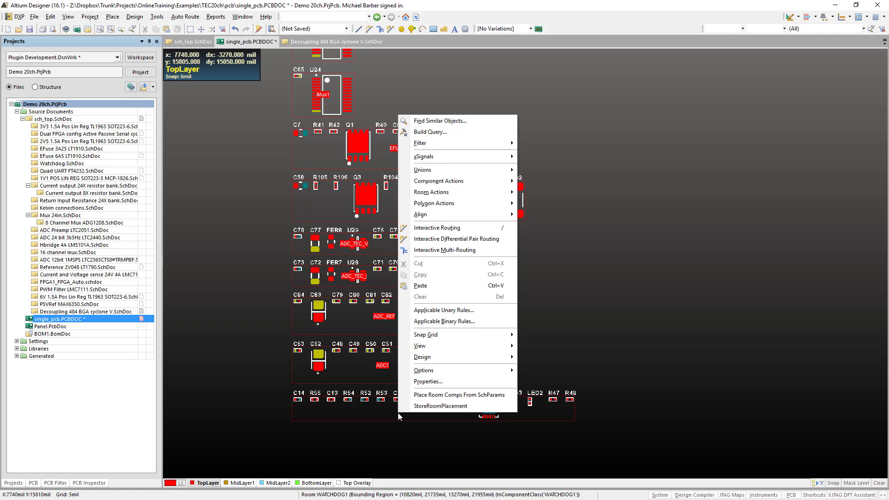
pyautogui.click(446, 395)
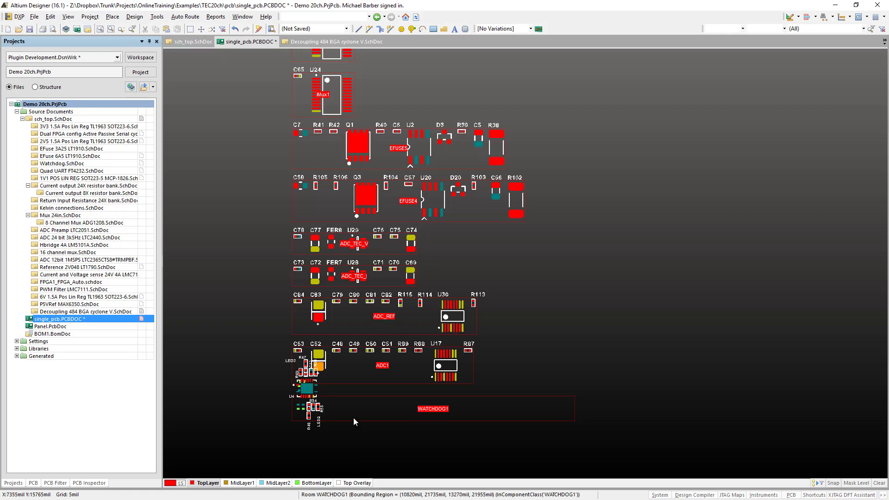
# - Move the WATCHDOG1 room into the empty area right of the room stack and wrap its rectangular outline around its components
pyautogui.moveTo(354, 417); pyautogui.dragTo(661, 383)
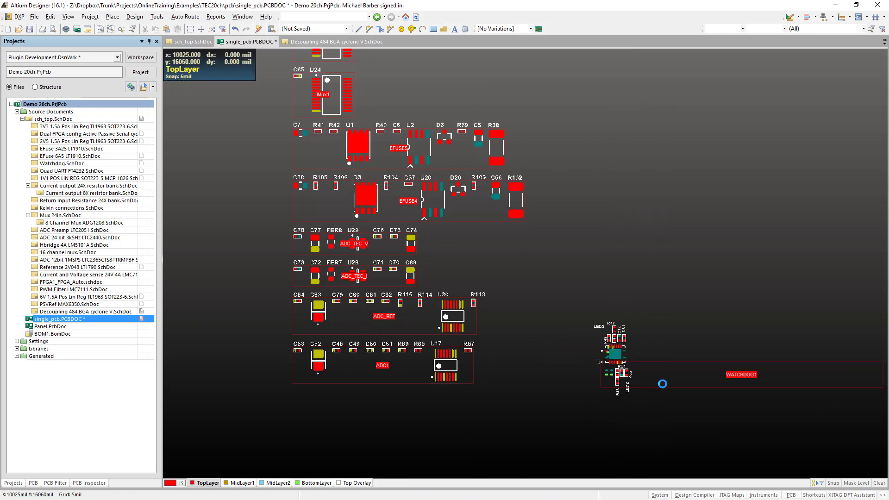
pyautogui.press('d')
pyautogui.press('m')
pyautogui.press('w')
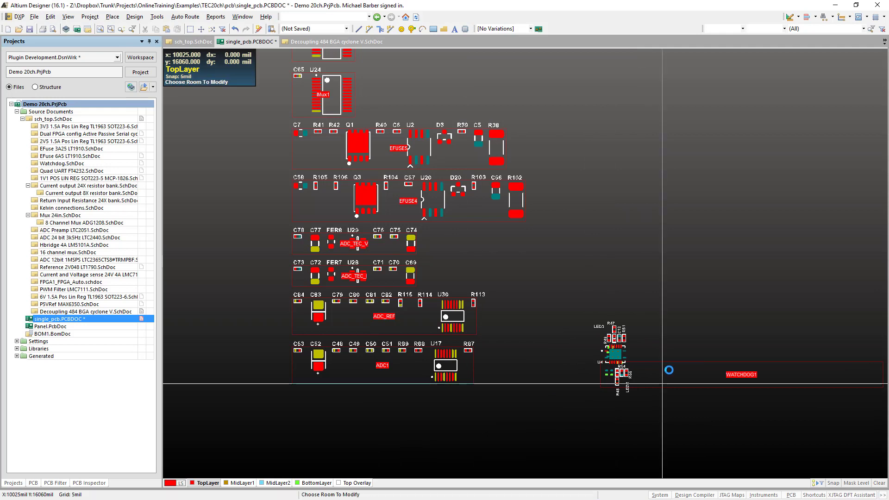
pyautogui.click(668, 372)
pyautogui.rightClick(558, 380)
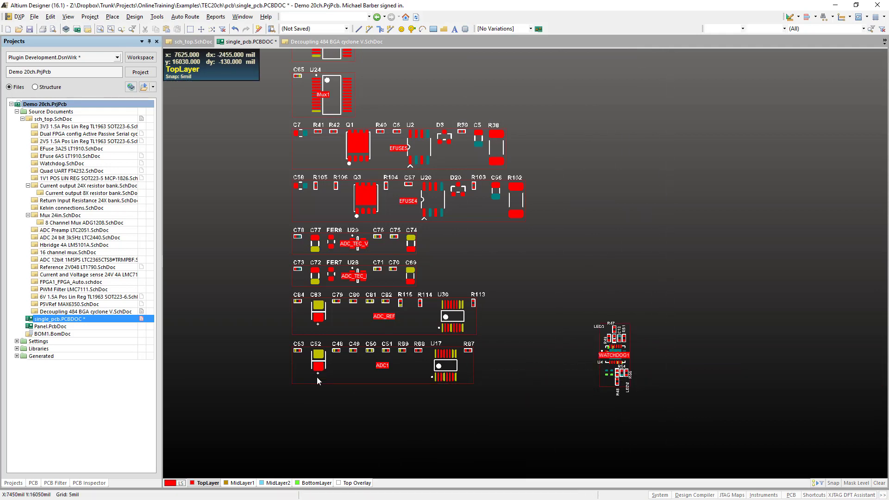
# - Place the ADC1 room's components from their schematic parameters and wrap the room's rectangular outline around them
pyautogui.rightClick(361, 376)
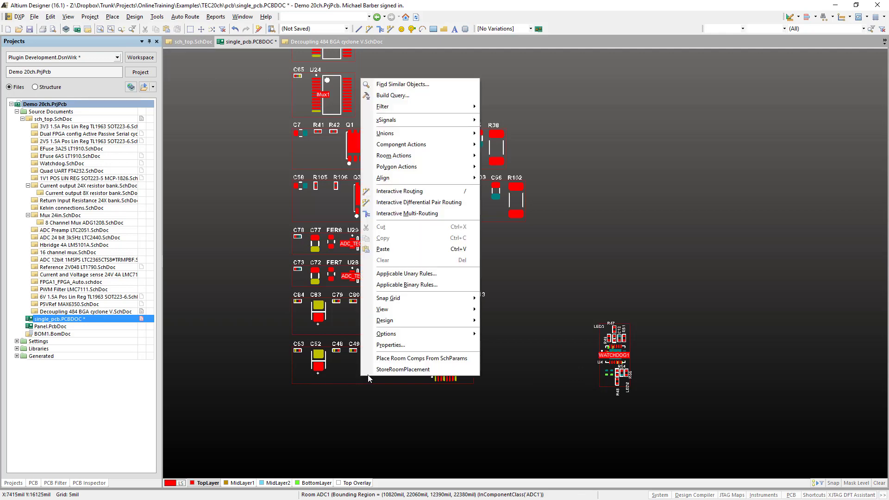
pyautogui.click(404, 359)
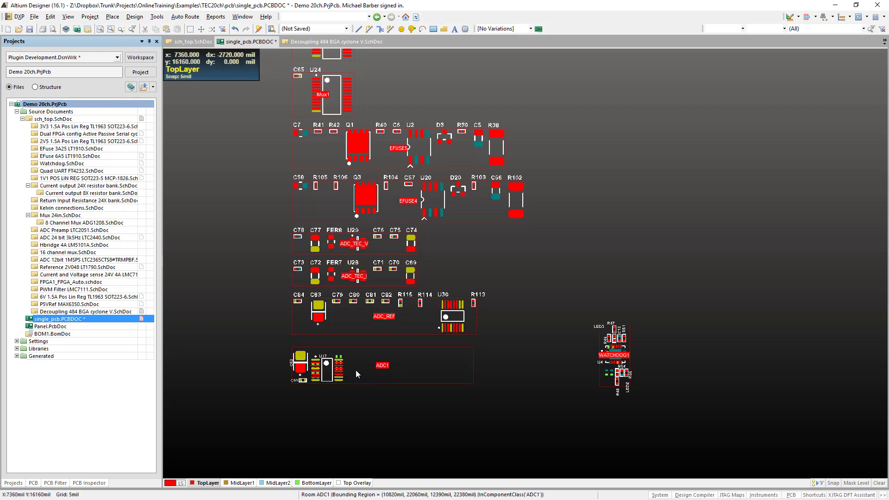
pyautogui.moveTo(356, 370); pyautogui.dragTo(342, 359, button='right')
pyautogui.press('d')
pyautogui.press('m')
pyautogui.press('w')
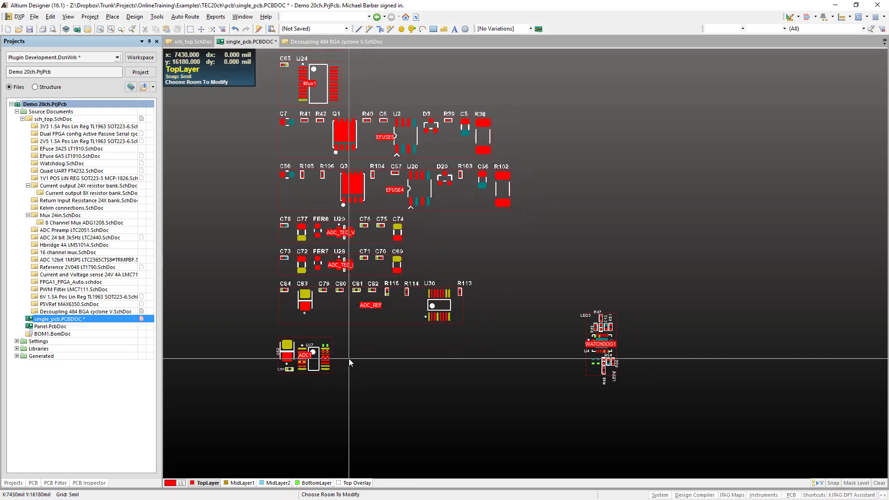
pyautogui.click(349, 360)
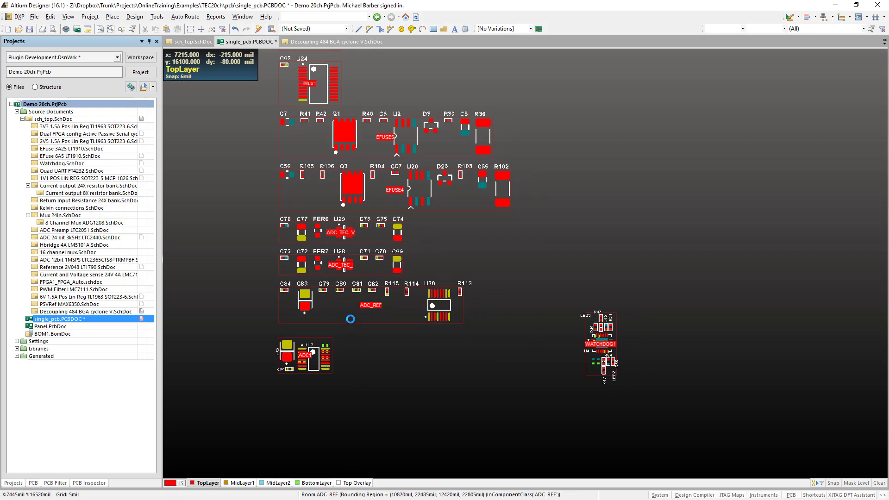
# - Place the ADC_REF room's components from their schematic parameters and wrap the room's rectangular outline around them
pyautogui.rightClick(351, 319)
pyautogui.click(404, 305)
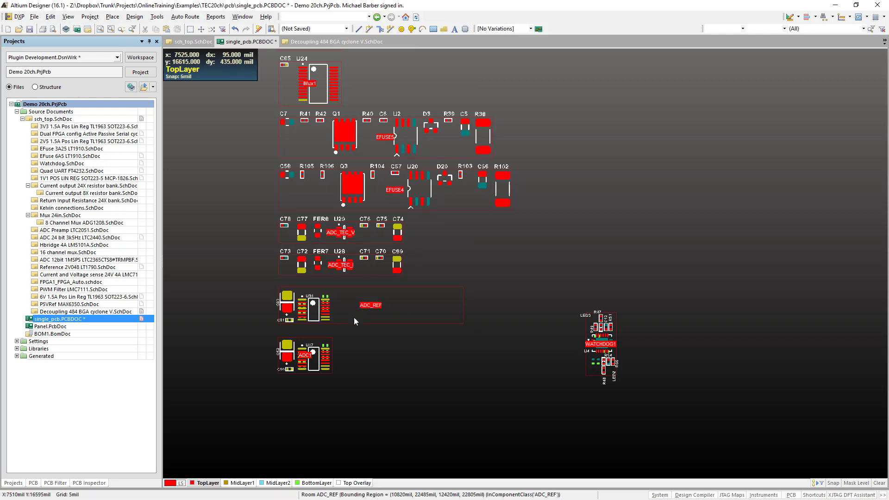
pyautogui.moveTo(370, 310); pyautogui.dragTo(382, 344, button='right')
pyautogui.press('d')
pyautogui.press('m')
pyautogui.press('w')
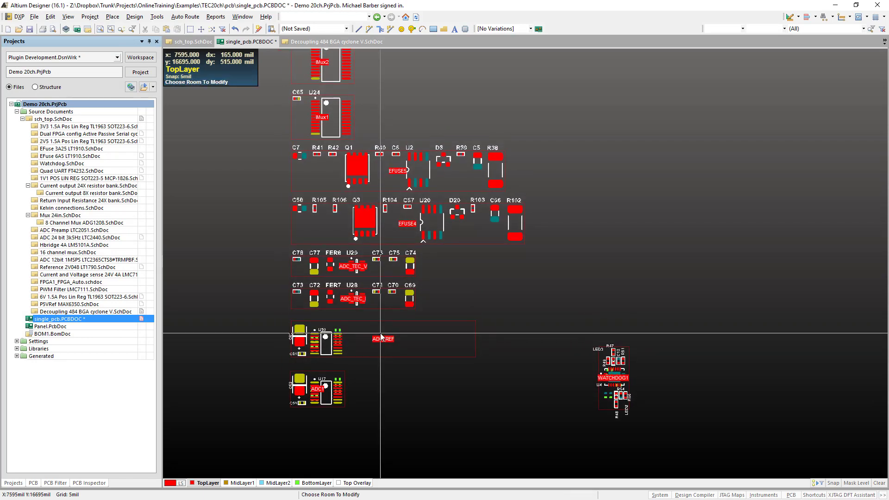
pyautogui.click(355, 345)
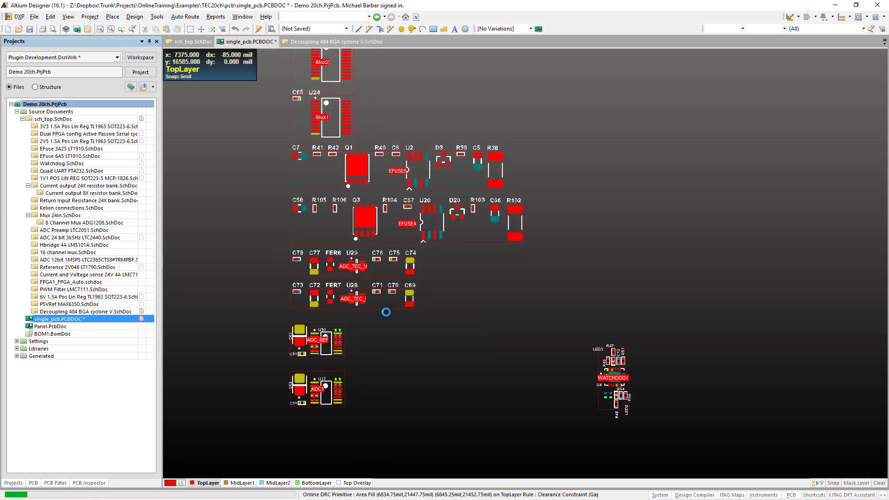
# - Place the ADC_TEC_I room's components from their schematic parameters and wrap the room's rectangular outline around them
pyautogui.rightClick(376, 299)
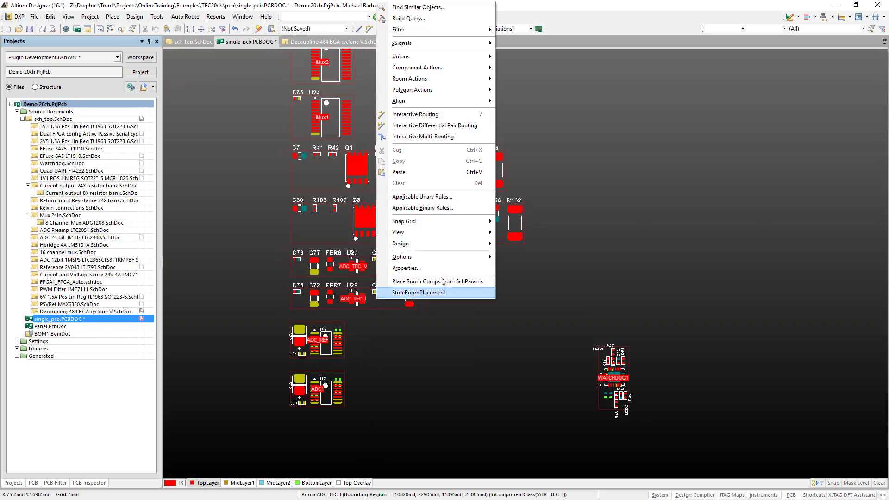
pyautogui.click(454, 281)
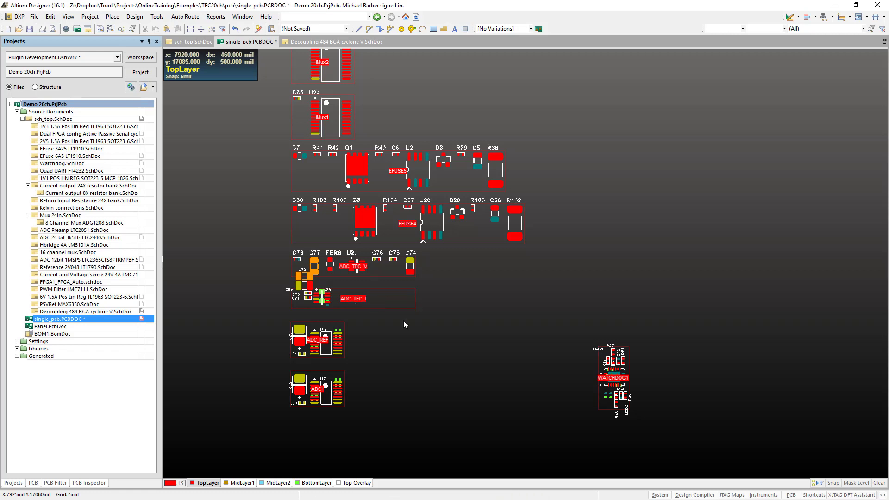
pyautogui.moveTo(370, 376); pyautogui.dragTo(412, 379, button='right')
pyautogui.press('d')
pyautogui.press('m')
pyautogui.press('w')
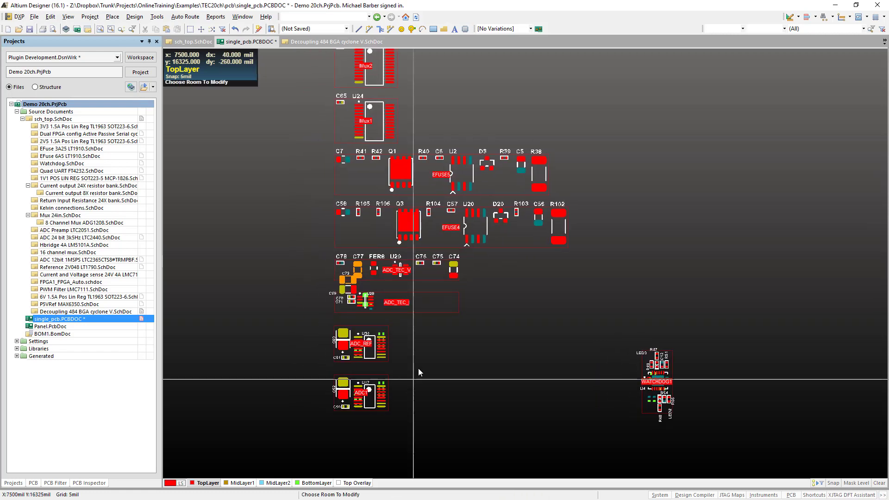
pyautogui.click(432, 301)
pyautogui.rightClick(431, 344)
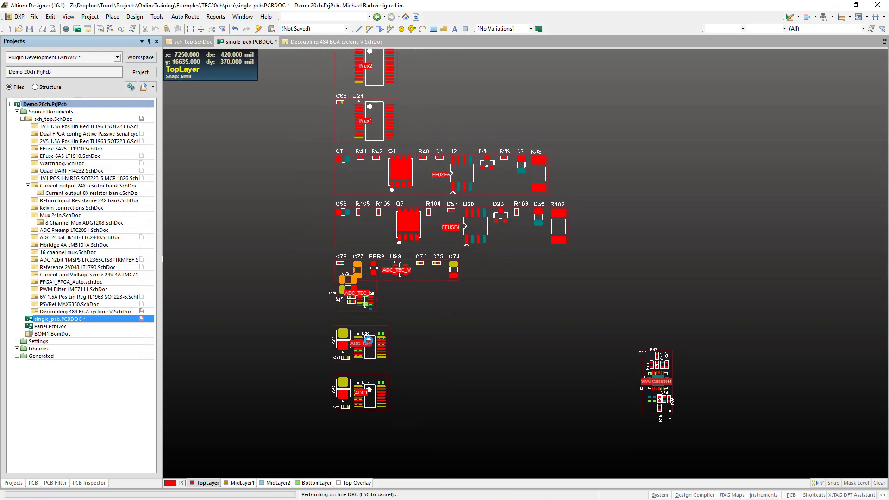
# - Move the ADC_TEC_I room away from the ADC_TEC_V components into the free space right of ADC1
pyautogui.moveTo(429, 295); pyautogui.dragTo(430, 304, button='right')
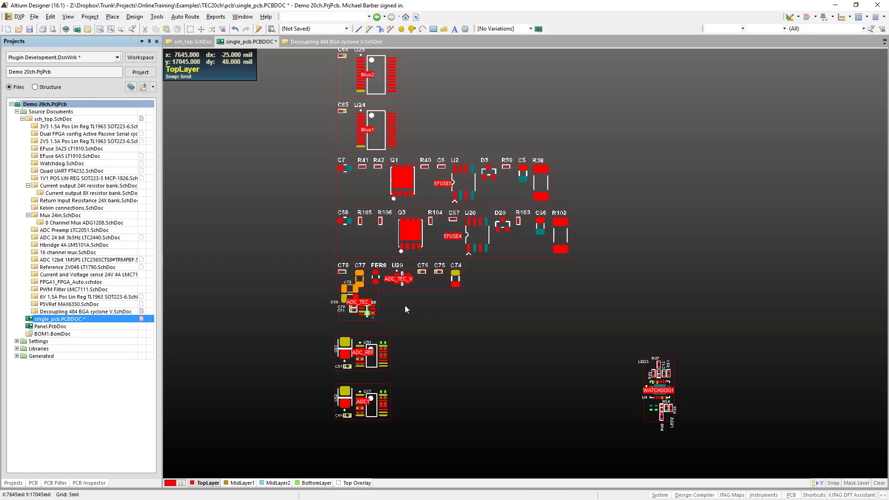
pyautogui.moveTo(346, 319); pyautogui.dragTo(431, 413)
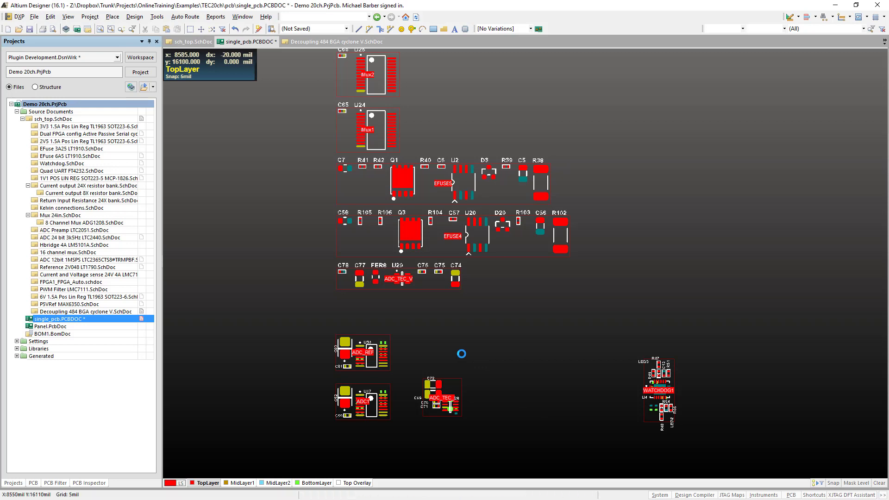
pyautogui.moveTo(444, 339); pyautogui.dragTo(403, 363, button='right')
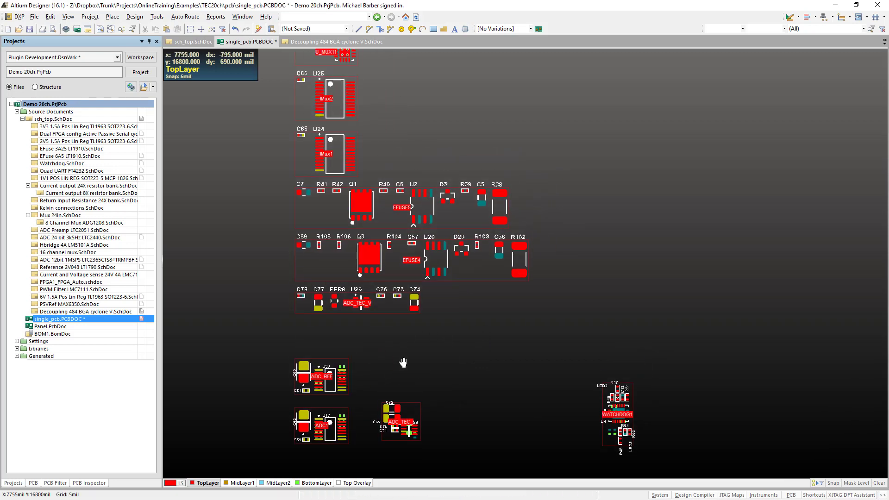
pyautogui.press('d')
pyautogui.press('m')
pyautogui.press('e')
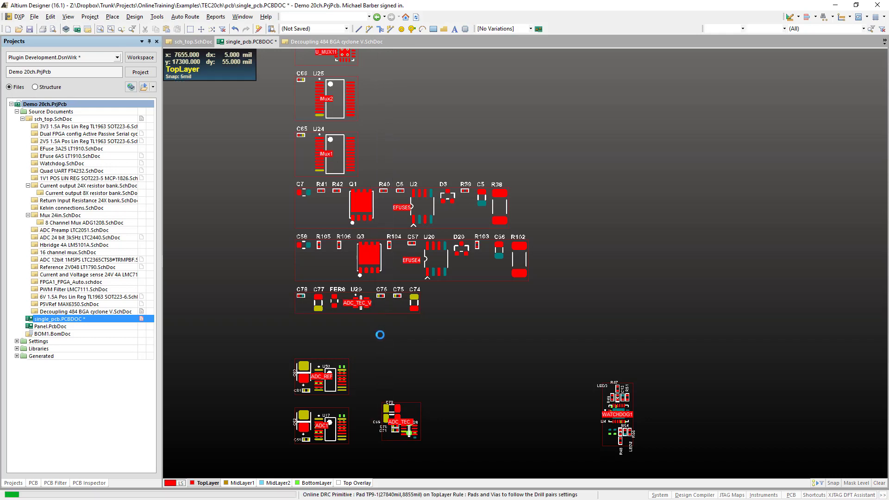
pyautogui.rightClick(380, 334)
# - Place the ADC_TEC_V room's components from their schematic parameters, and wrap the relocated room to the right of ADC_TEC_I
pyautogui.rightClick(386, 310)
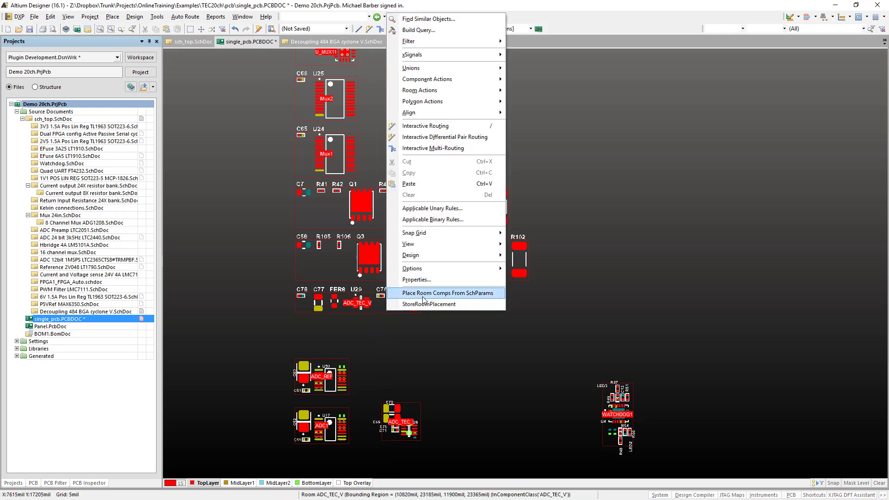
pyautogui.click(438, 296)
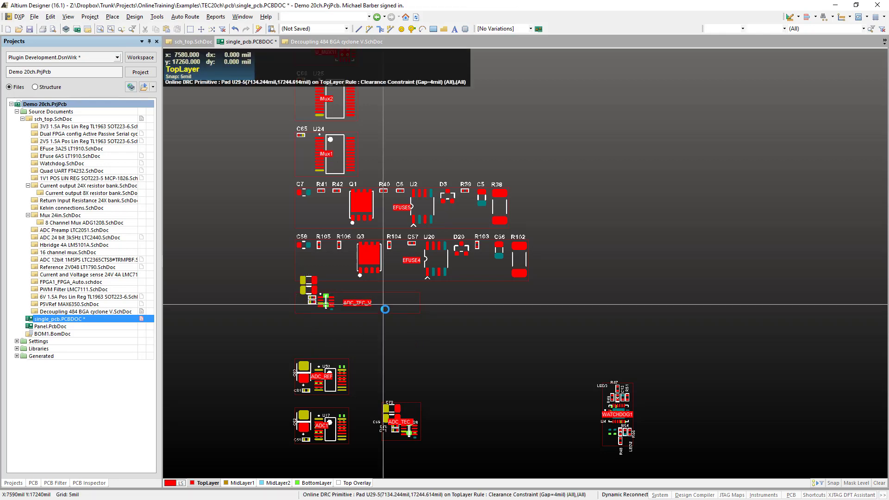
pyautogui.moveTo(385, 309); pyautogui.dragTo(535, 424)
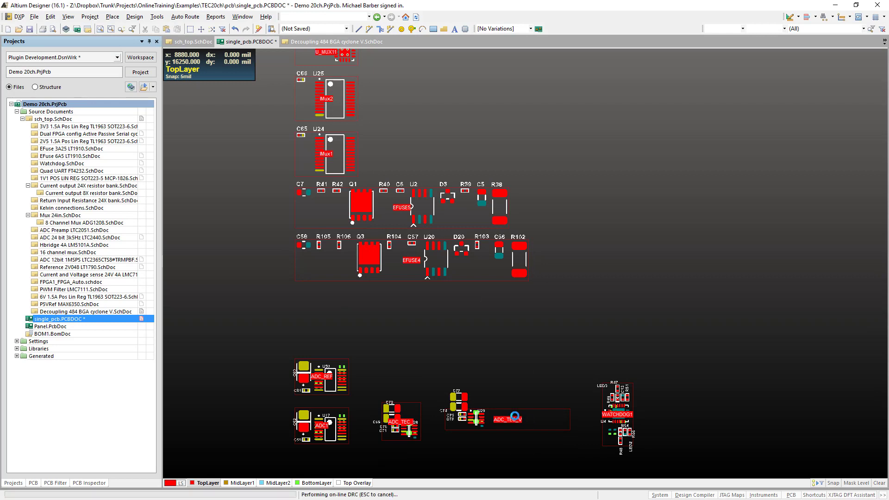
pyautogui.click(537, 422)
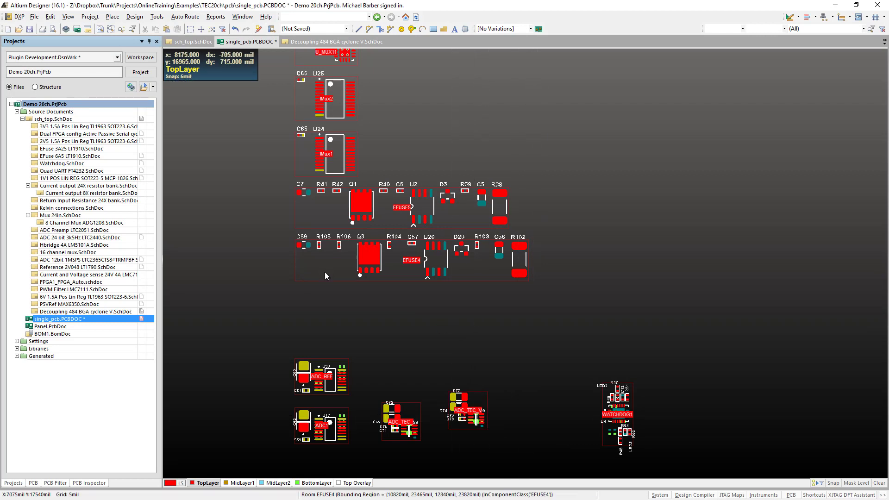
# - Move the EFUSE4 room down to just above ADC_REF and place its components from their schematic parameters
pyautogui.moveTo(333, 263); pyautogui.dragTo(334, 322)
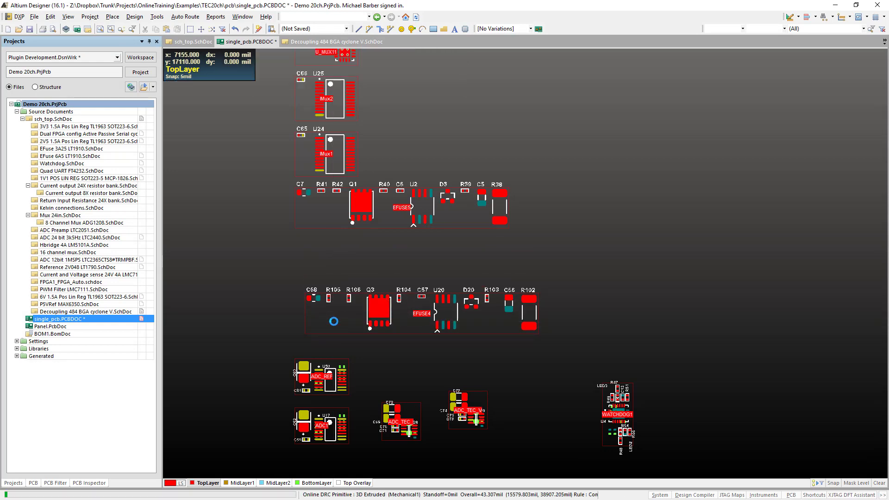
pyautogui.rightClick(334, 321)
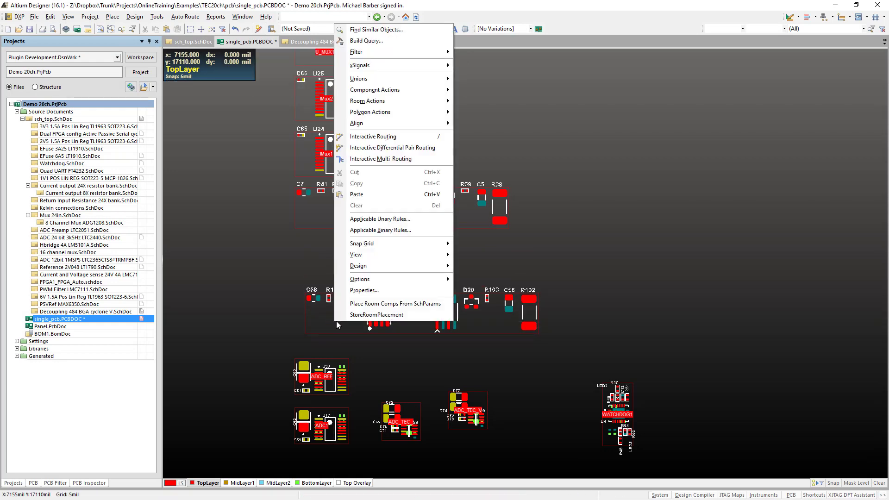
pyautogui.click(366, 314)
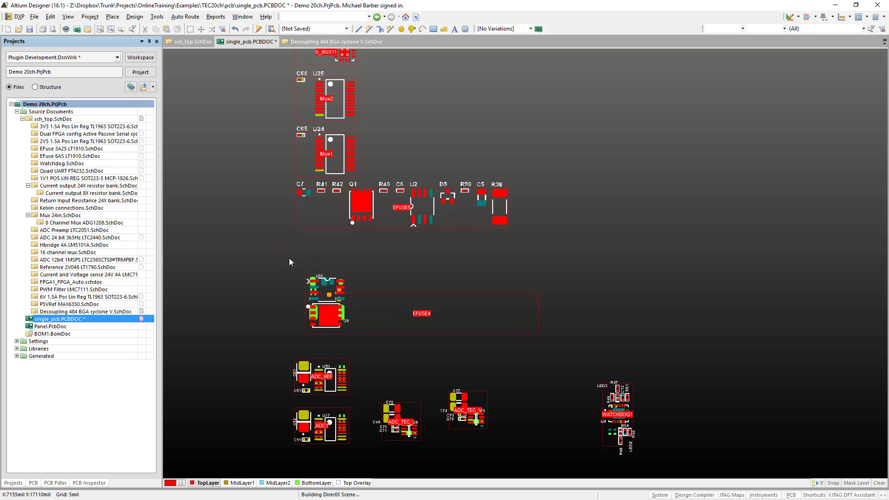
# - Place the EFUSE5 room's components from their schematic parameters and move the room into the empty area right of the stack, clear of iMux1
pyautogui.hotkey('shift', 'h')
pyautogui.moveTo(262, 266); pyautogui.dragTo(260, 293, button='right')
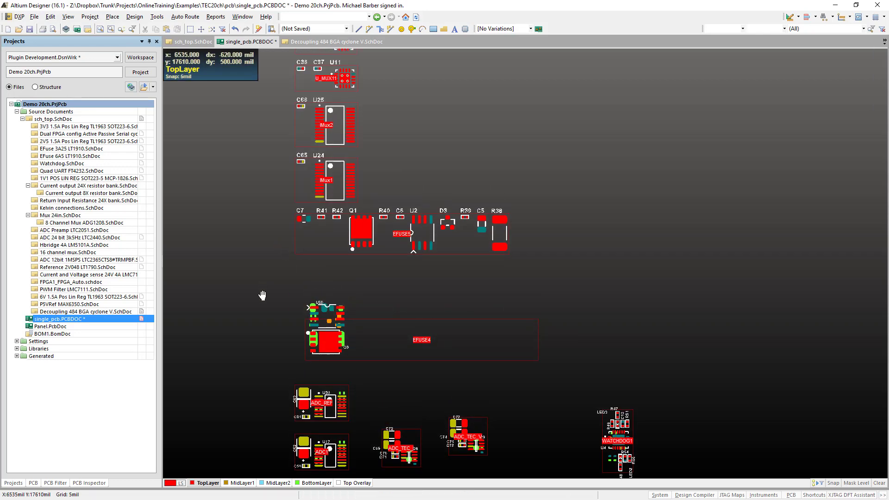
pyautogui.rightClick(318, 240)
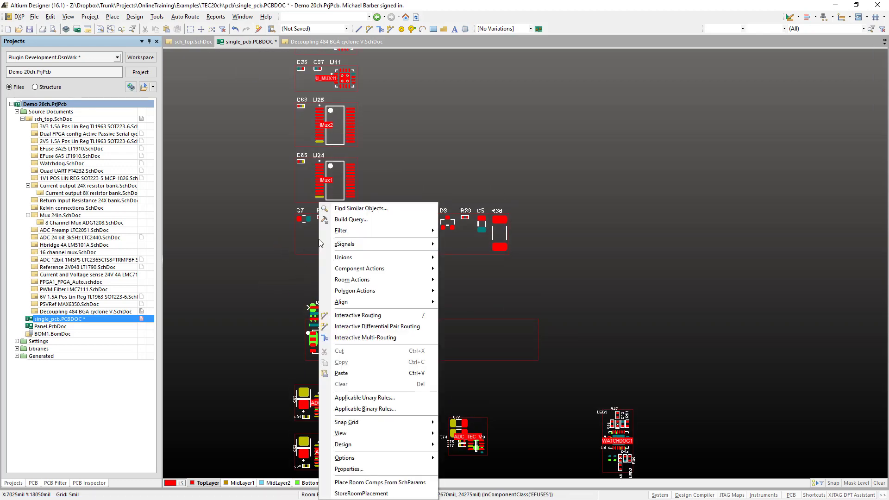
pyautogui.click(395, 483)
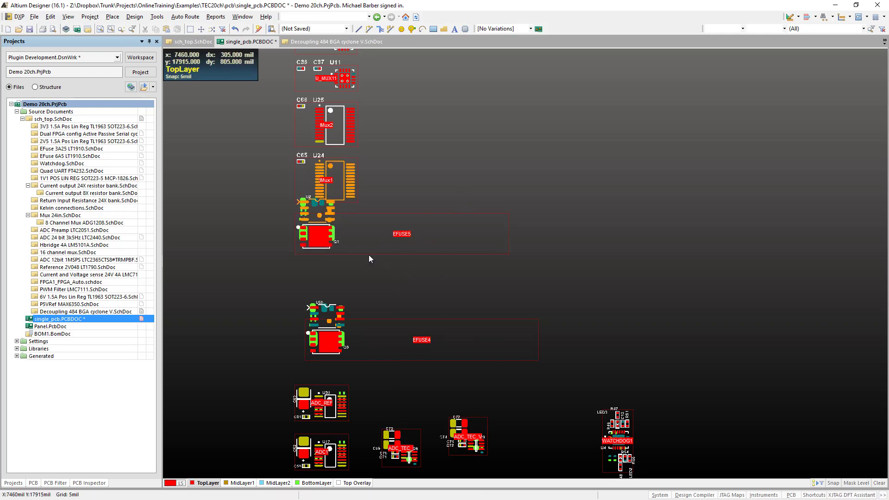
pyautogui.moveTo(359, 242); pyautogui.dragTo(551, 280)
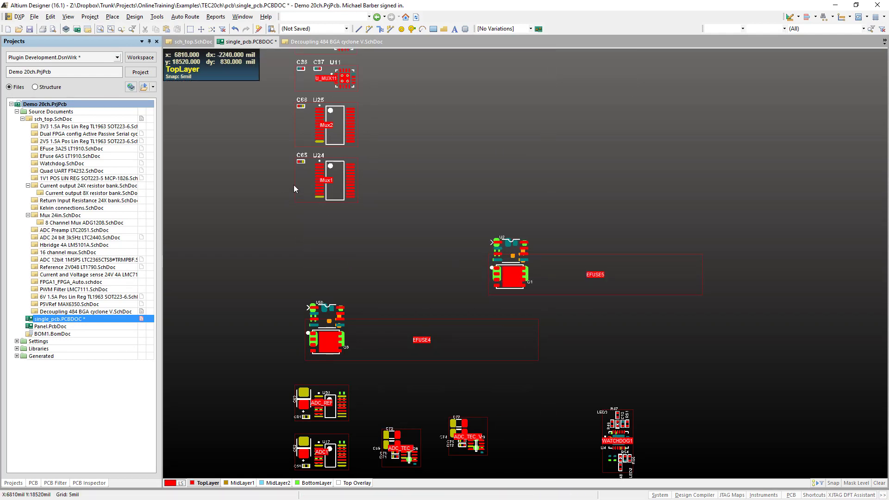
# - Place the iMux1 room's components from their schematic parameters
pyautogui.rightClick(304, 174)
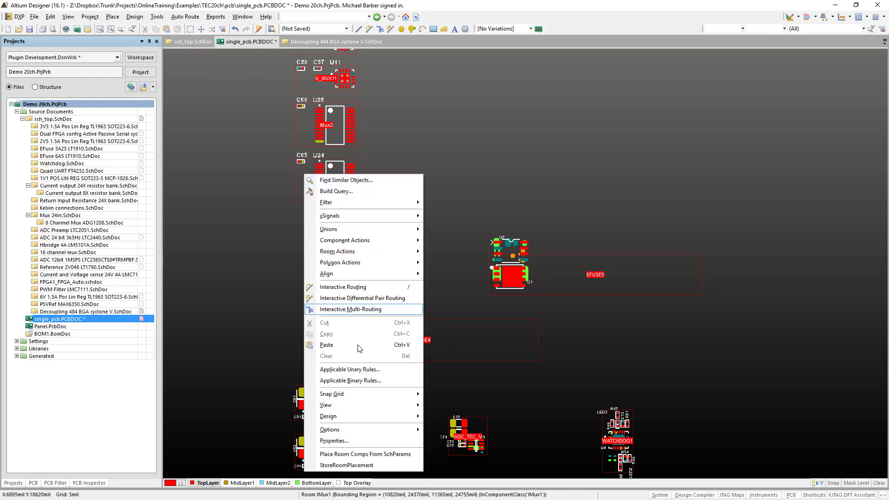
pyautogui.click(371, 455)
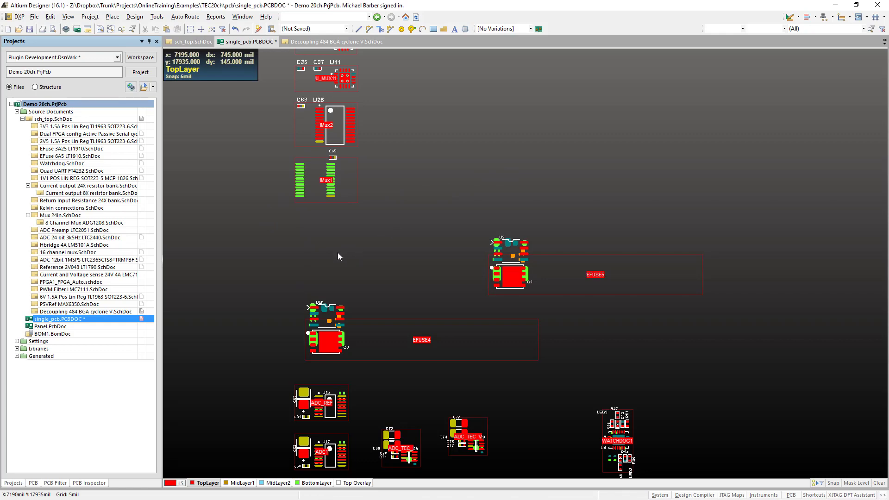
# - Show the Bottom Overlay silkscreen layer in the board's view configuration
pyautogui.moveTo(338, 252); pyautogui.dragTo(365, 108, button='right')
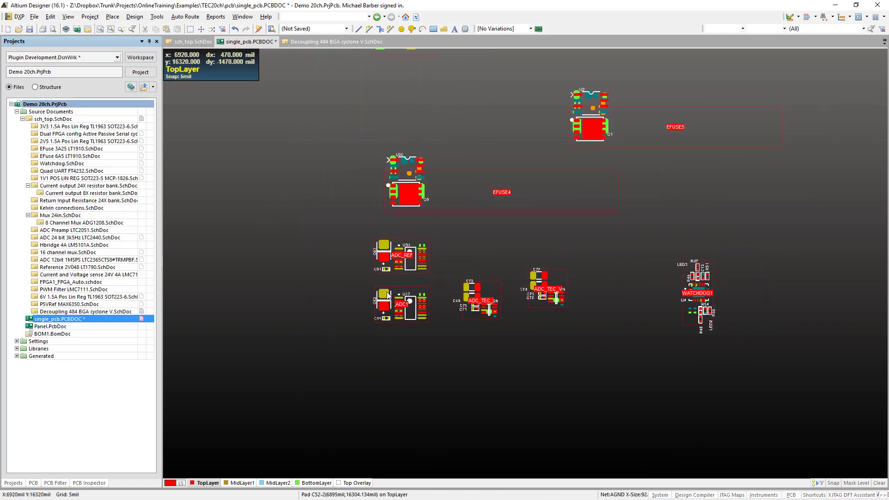
pyautogui.keyDown('ctrl'); pyautogui.scroll(3, 382, 263); pyautogui.keyUp('ctrl')
pyautogui.keyDown('ctrl'); pyautogui.scroll(1, 382, 264); pyautogui.keyUp('ctrl')
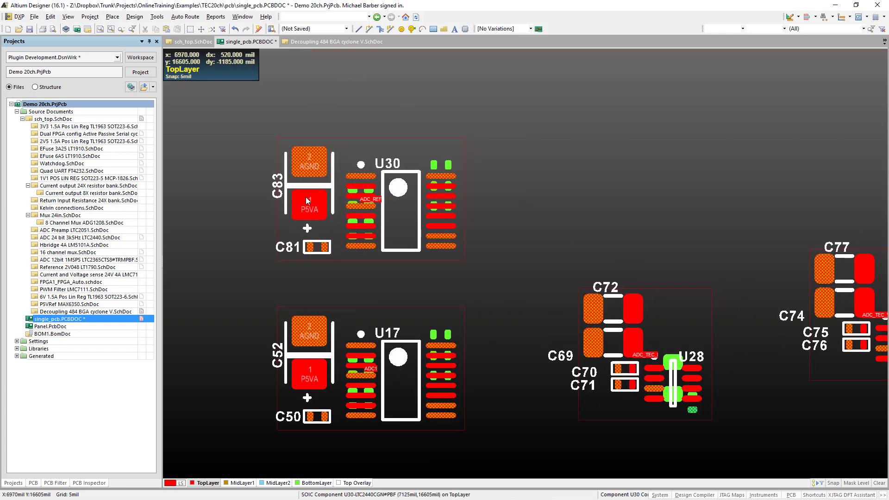
pyautogui.keyDown('ctrl'); pyautogui.scroll(1, 306, 196); pyautogui.keyUp('ctrl')
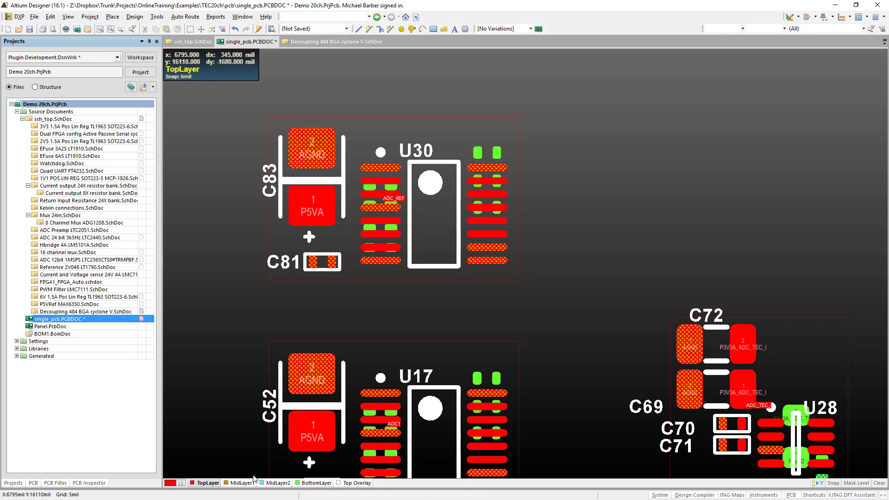
pyautogui.moveTo(268, 378); pyautogui.dragTo(283, 412, button='right')
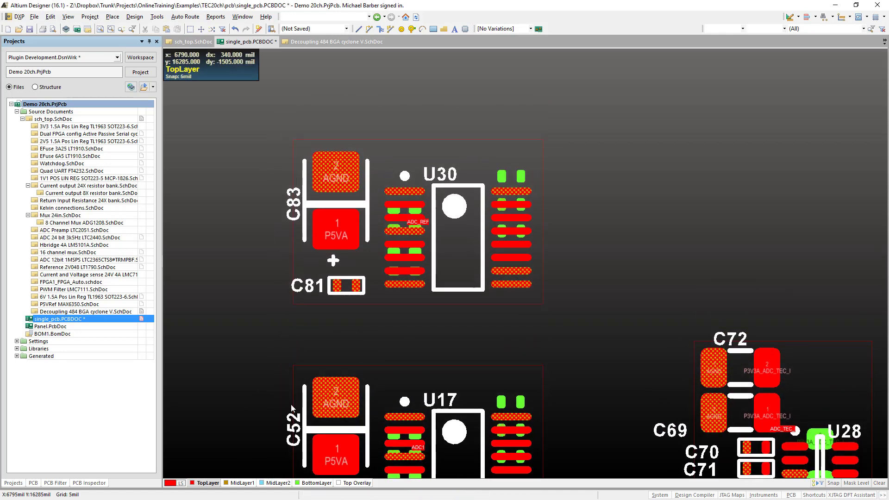
pyautogui.keyDown('ctrl'); pyautogui.scroll(-3, 293, 406); pyautogui.keyUp('ctrl')
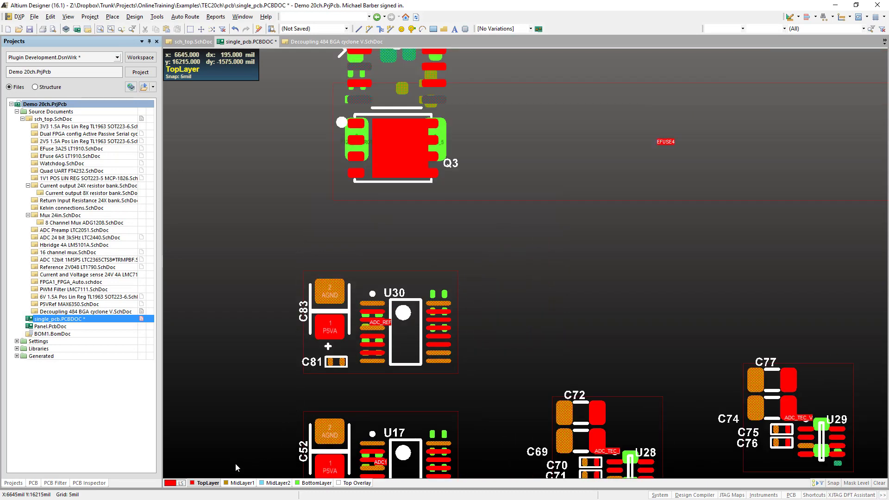
pyautogui.click(182, 481)
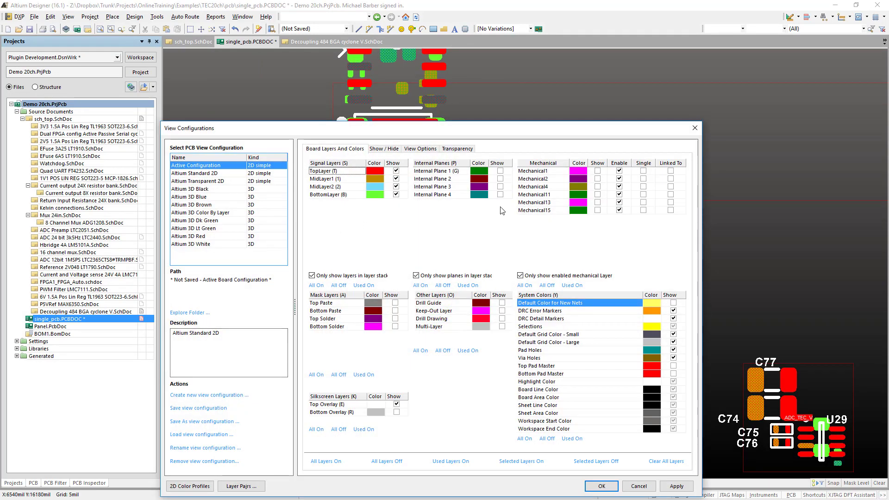
pyautogui.click(401, 413)
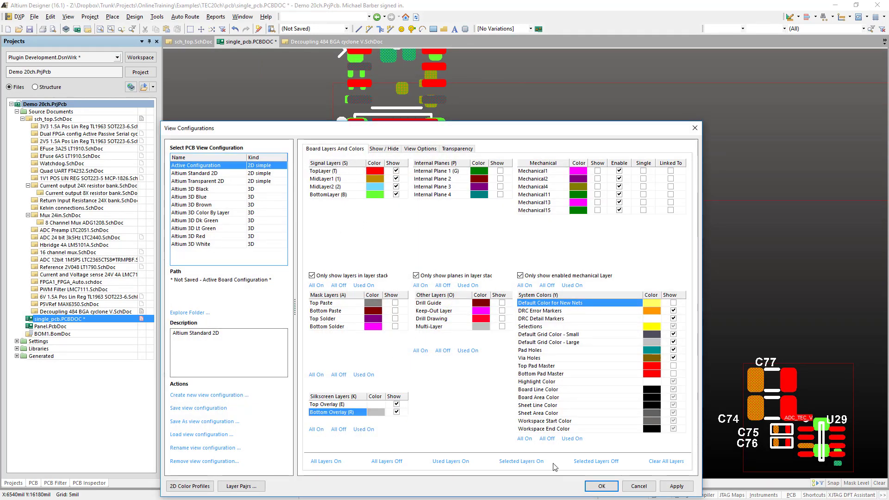
pyautogui.click(601, 487)
# - Place the EFUSE4 room's components again from their schematic parameters
pyautogui.moveTo(334, 413); pyautogui.dragTo(313, 378, button='right')
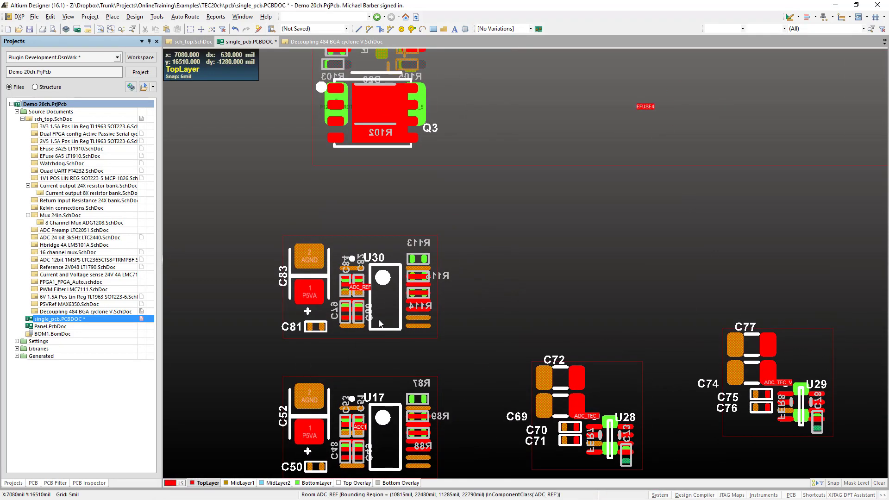
pyautogui.keyDown('ctrl'); pyautogui.scroll(-4, 406, 308); pyautogui.keyUp('ctrl')
pyautogui.moveTo(420, 212); pyautogui.dragTo(417, 293, button='right')
pyautogui.keyDown('ctrl'); pyautogui.scroll(3, 418, 294); pyautogui.keyUp('ctrl')
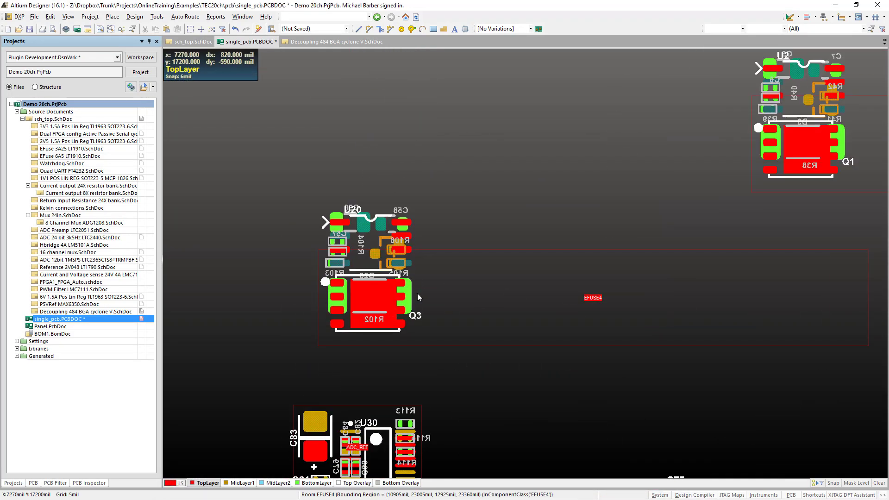
pyautogui.rightClick(415, 285)
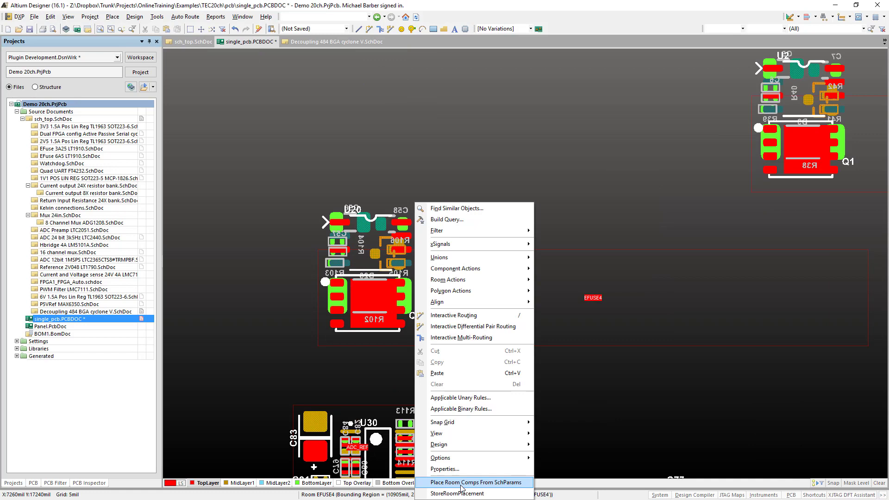
pyautogui.click(480, 484)
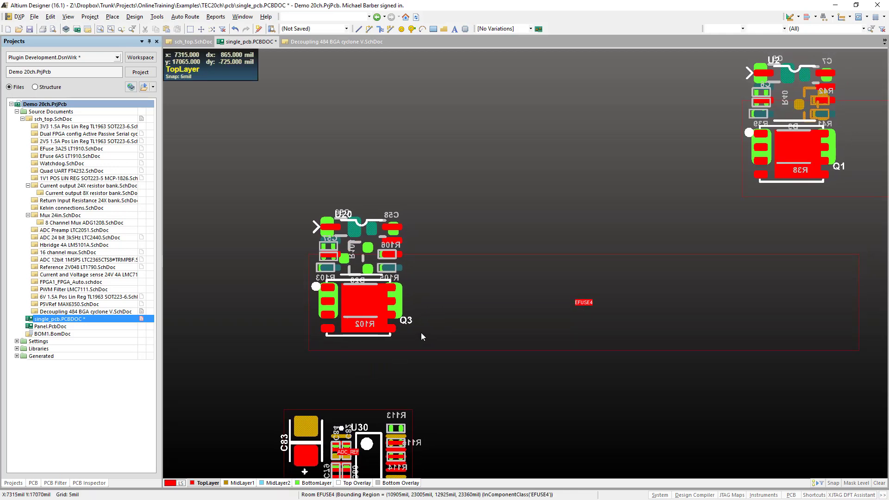
# - Wrap the EFUSE4 room outline around its placed components
pyautogui.press('d')
pyautogui.press('m')
pyautogui.press('w')
pyautogui.click(463, 305)
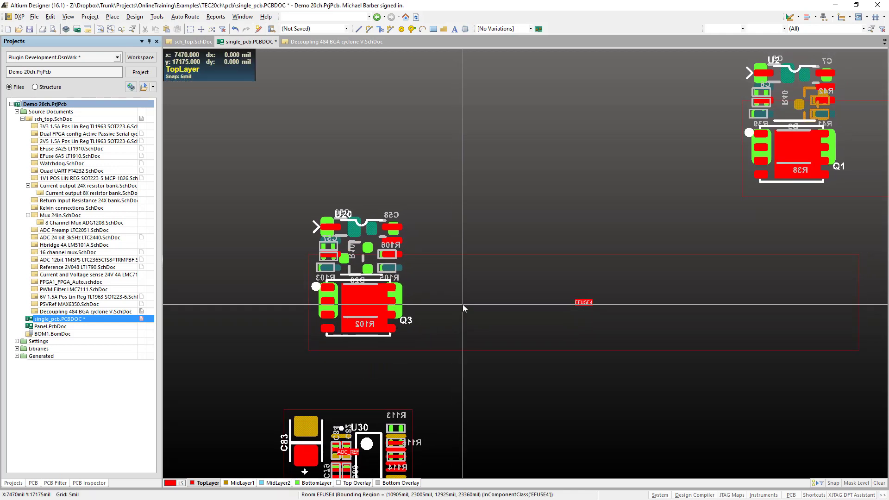
pyautogui.rightClick(463, 305)
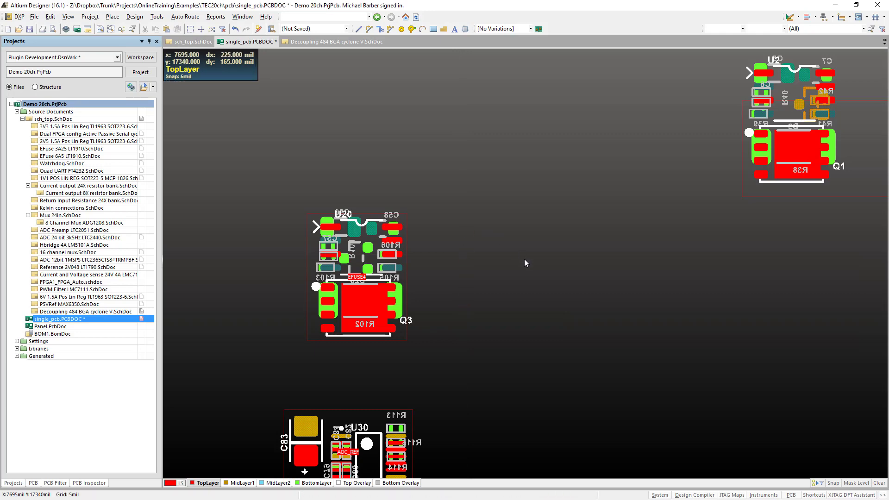
# - Wrap the EFUSE5 room outline around its placed components
pyautogui.moveTo(525, 259); pyautogui.dragTo(426, 371, button='right')
pyautogui.keyDown('ctrl'); pyautogui.scroll(-2, 486, 313); pyautogui.keyUp('ctrl')
pyautogui.press('d')
pyautogui.press('m')
pyautogui.press('w')
pyautogui.click(709, 302)
pyautogui.rightClick(697, 302)
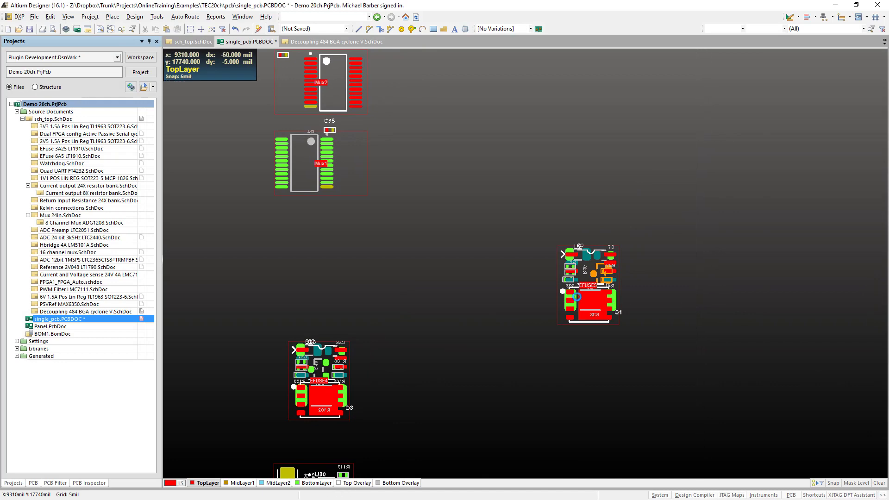
# - Place the U_MUX11 room's components from their schematic parameters
pyautogui.moveTo(366, 283); pyautogui.dragTo(399, 477, button='right')
pyautogui.keyDown('ctrl'); pyautogui.scroll(-4, 425, 391); pyautogui.keyUp('ctrl')
pyautogui.keyDown('ctrl'); pyautogui.scroll(3, 429, 285); pyautogui.keyUp('ctrl')
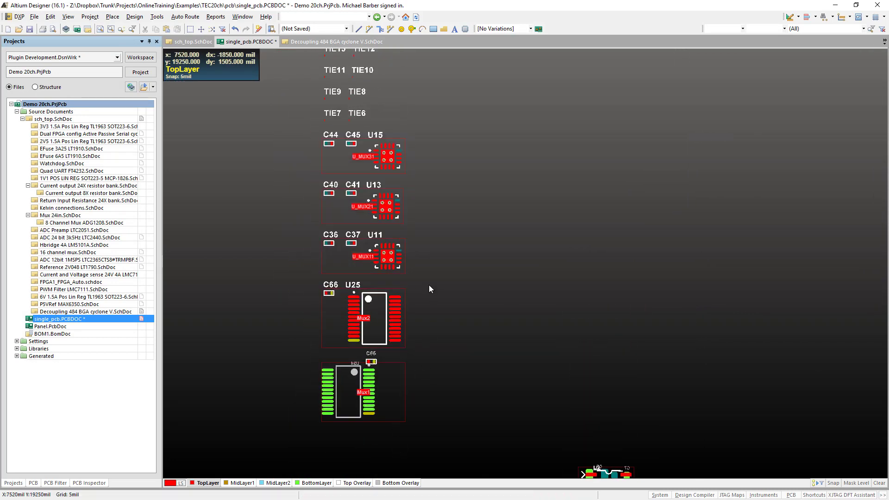
pyautogui.moveTo(428, 286); pyautogui.dragTo(411, 412, button='right')
pyautogui.keyDown('ctrl'); pyautogui.scroll(2, 369, 412); pyautogui.keyUp('ctrl')
pyautogui.rightClick(307, 366)
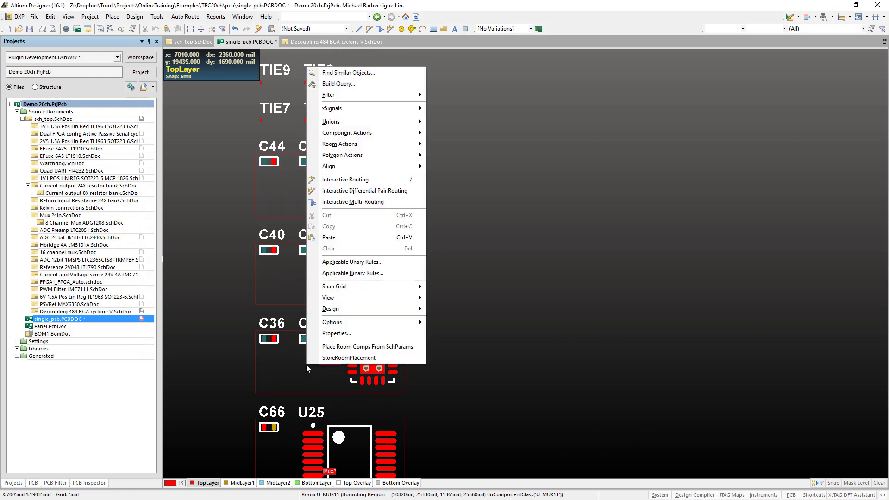
pyautogui.click(397, 346)
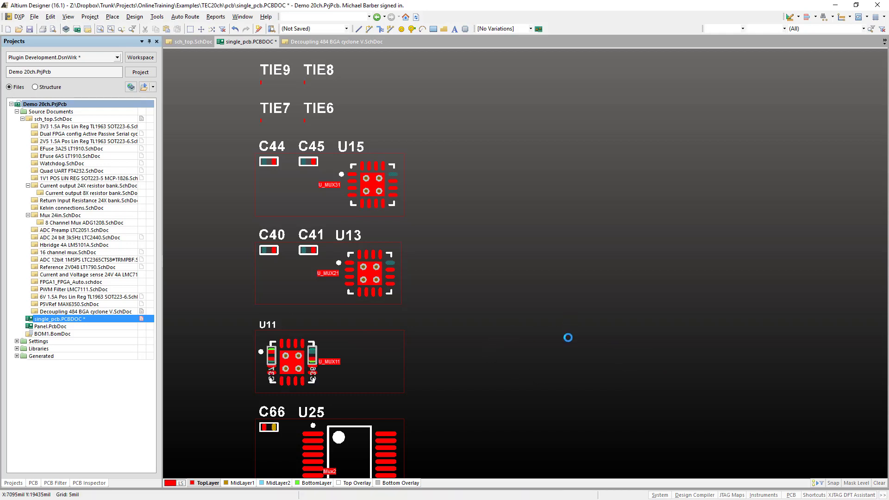
# - Place the components of the SENSE20 room, just below TEC1, from their schematic parameters
pyautogui.keyDown('ctrl'); pyautogui.scroll(-5, 559, 343); pyautogui.keyUp('ctrl')
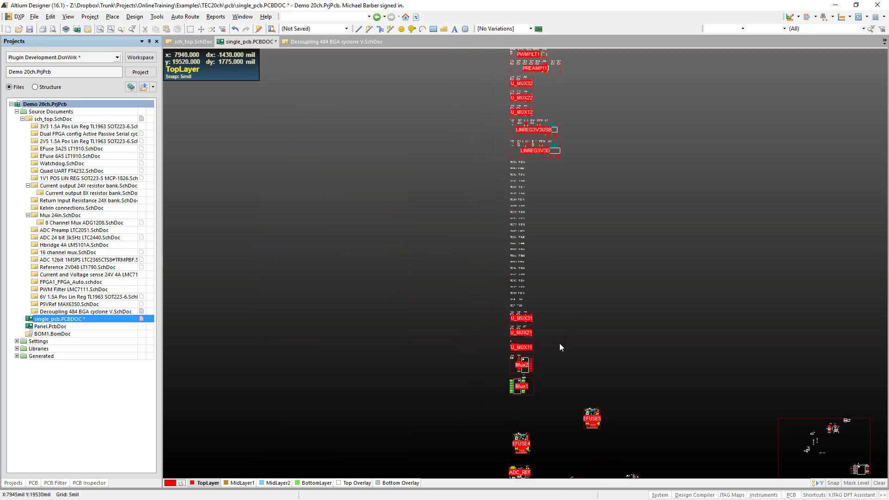
pyautogui.moveTo(585, 171); pyautogui.dragTo(516, 473, button='right')
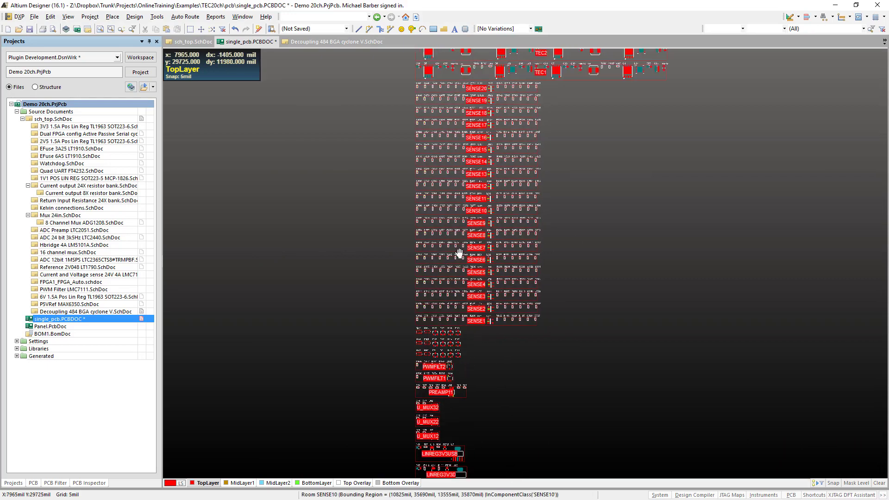
pyautogui.keyDown('ctrl'); pyautogui.scroll(2, 373, 220); pyautogui.keyUp('ctrl')
pyautogui.keyDown('ctrl'); pyautogui.scroll(4, 420, 232); pyautogui.keyUp('ctrl')
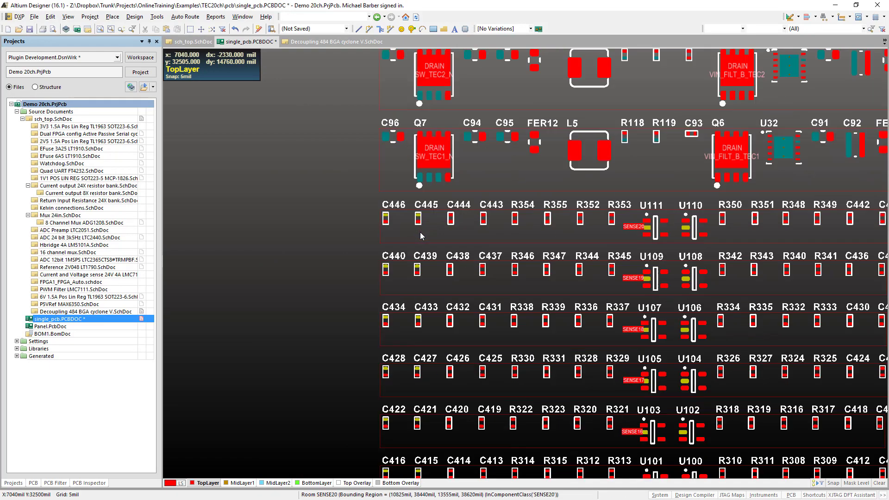
pyautogui.keyDown('ctrl'); pyautogui.scroll(1, 421, 232); pyautogui.keyUp('ctrl')
pyautogui.rightClick(420, 232)
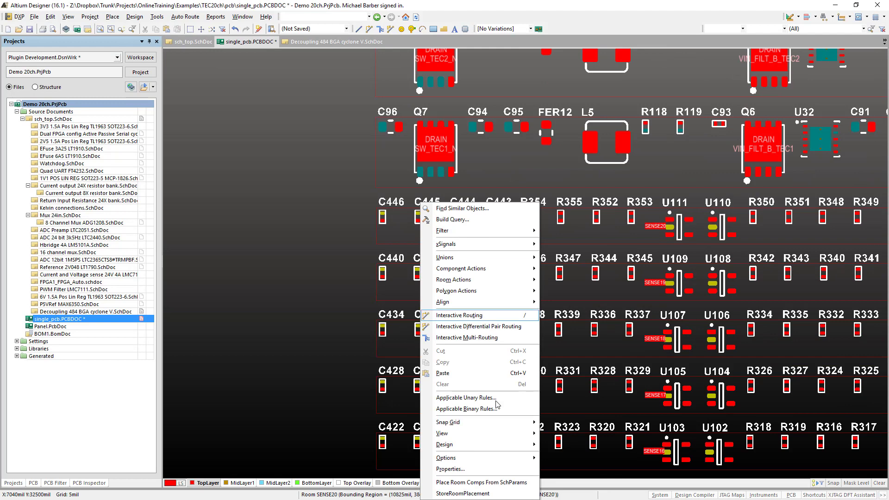
pyautogui.click(503, 484)
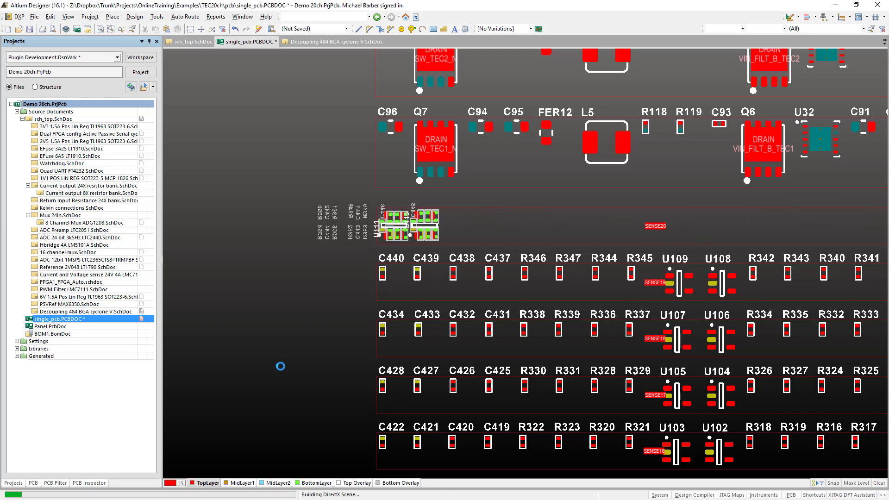
# - Wrap the SENSE20 room outline around its placed components
pyautogui.moveTo(309, 348); pyautogui.dragTo(358, 364, button='right')
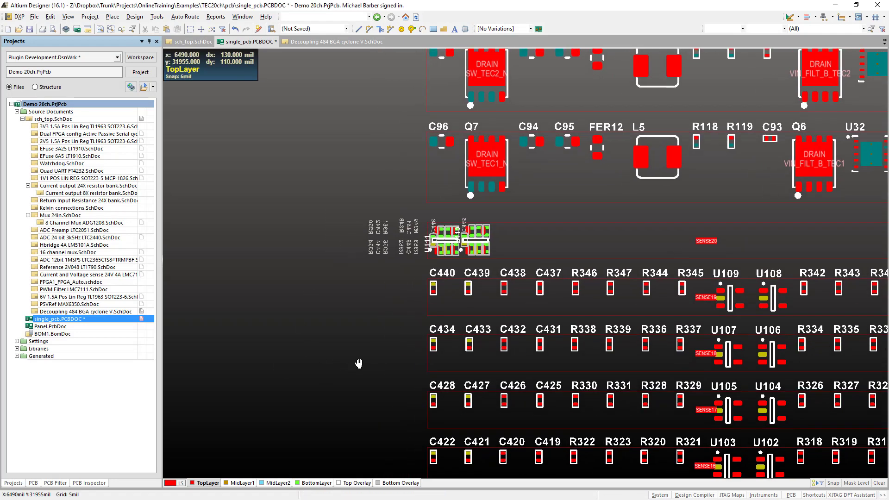
pyautogui.press('d')
pyautogui.press('m')
pyautogui.press('w')
pyautogui.click(526, 243)
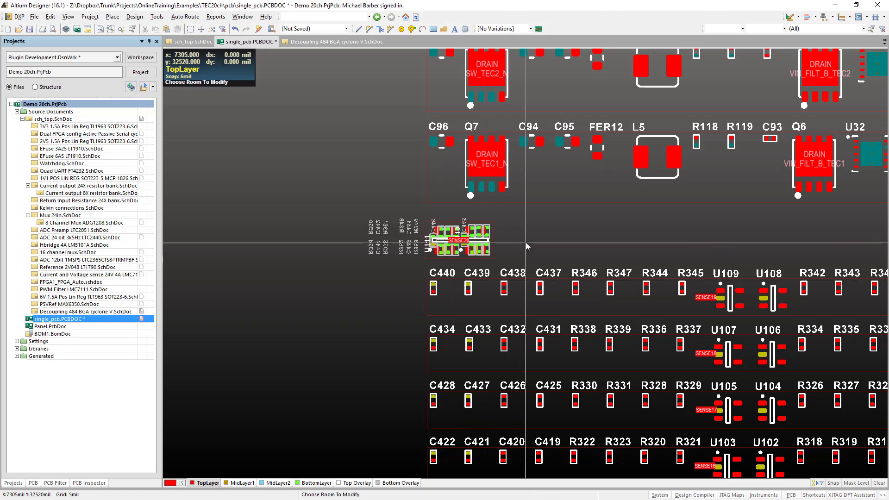
pyautogui.rightClick(526, 243)
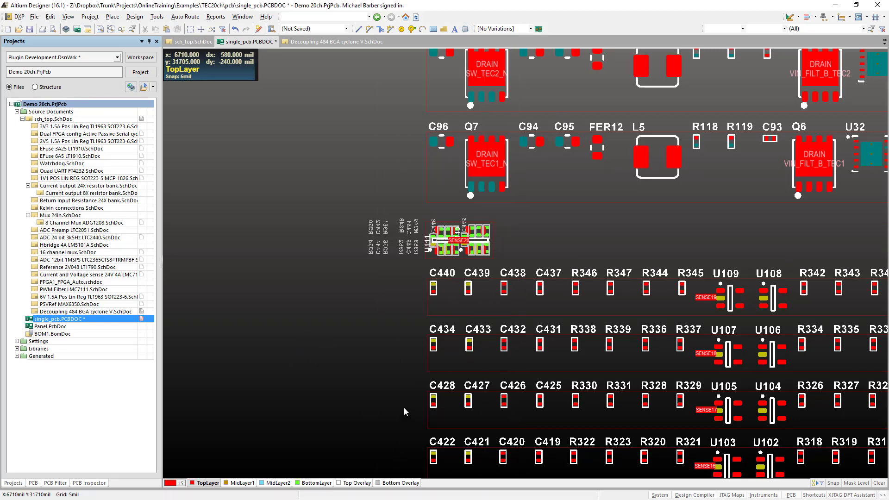
# - Copy the SENSE20 room format to the SENSE19 room, keeping component matching by channel offsets
pyautogui.keyDown('ctrl'); pyautogui.scroll(1, 405, 400); pyautogui.keyUp('ctrl')
pyautogui.moveTo(372, 282); pyautogui.dragTo(307, 371, button='right')
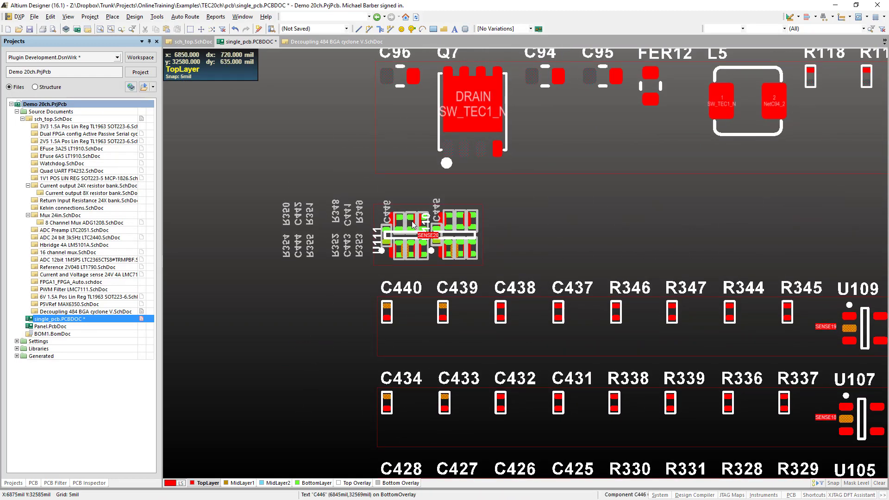
pyautogui.keyDown('ctrl'); pyautogui.scroll(1, 426, 261); pyautogui.keyUp('ctrl')
pyautogui.keyDown('ctrl'); pyautogui.scroll(1, 426, 264); pyautogui.keyUp('ctrl')
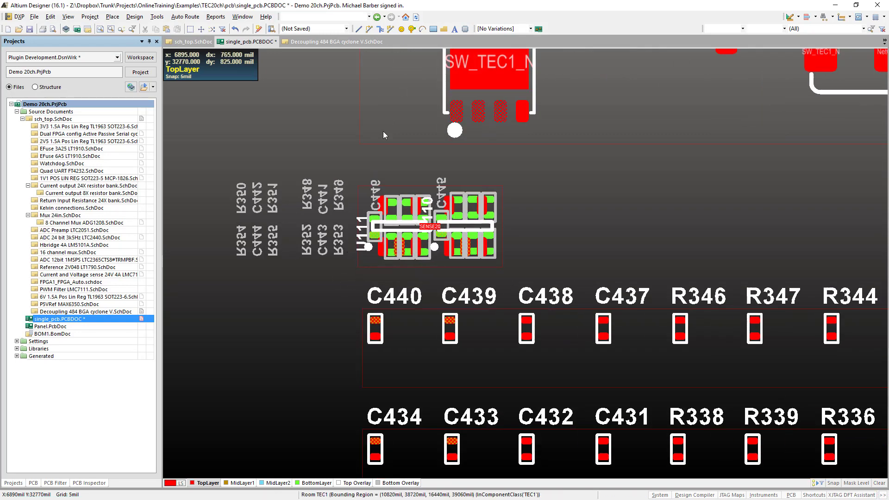
pyautogui.keyDown('ctrl'); pyautogui.scroll(-3, 296, 232); pyautogui.keyUp('ctrl')
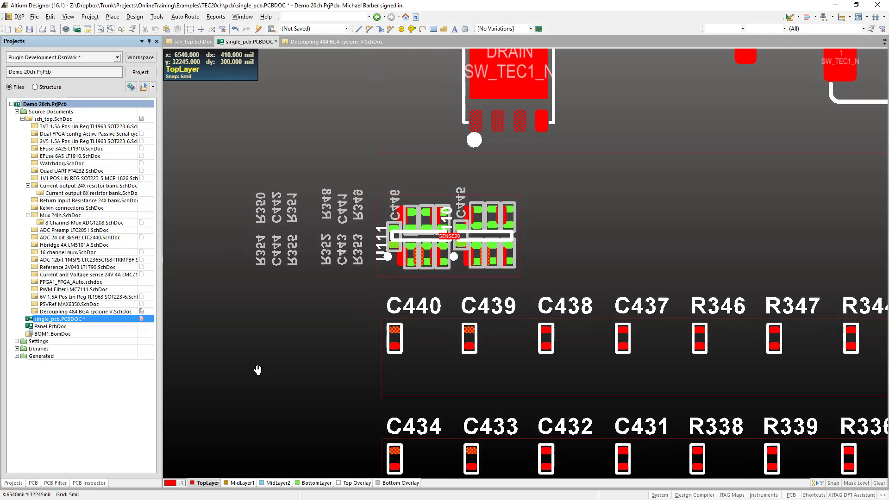
pyautogui.click(134, 16)
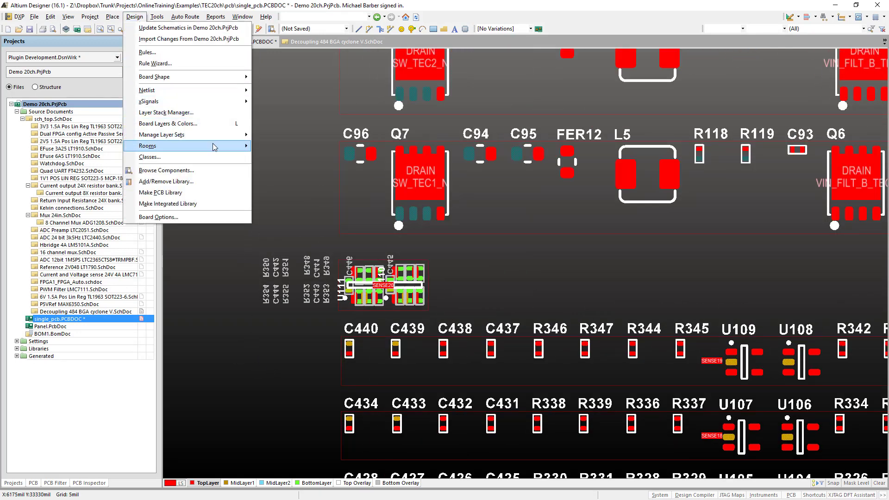
pyautogui.moveTo(215, 147)
pyautogui.click(301, 193)
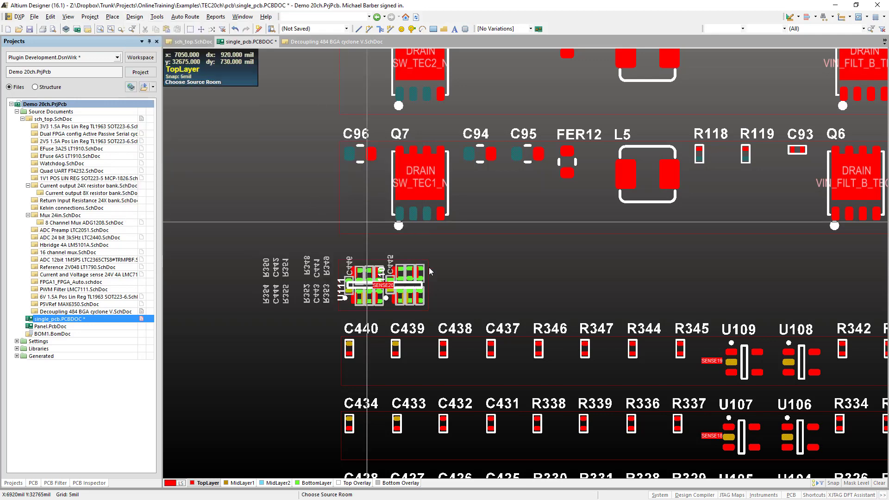
pyautogui.click(431, 367)
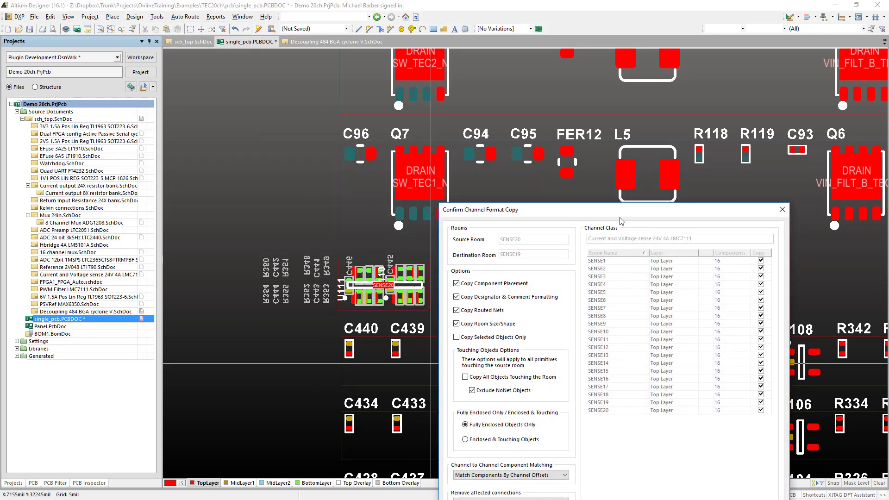
pyautogui.moveTo(619, 214); pyautogui.dragTo(605, 74)
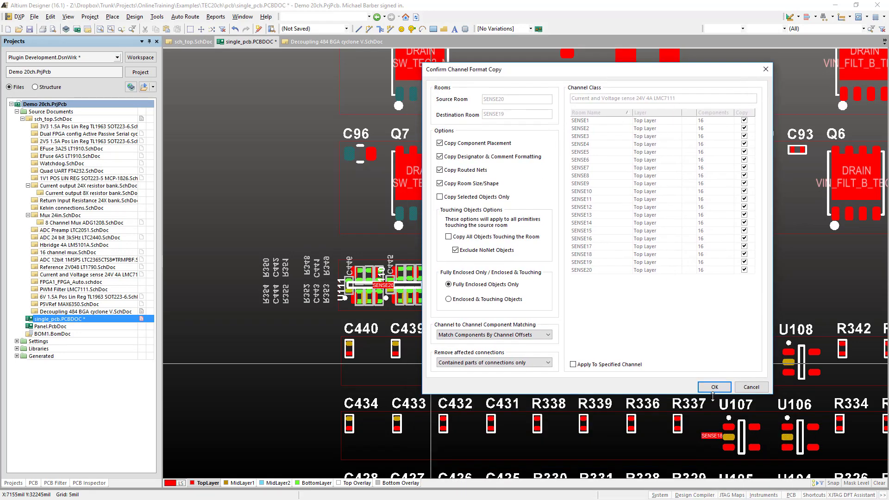
pyautogui.moveTo(713, 392); pyautogui.dragTo(711, 390)
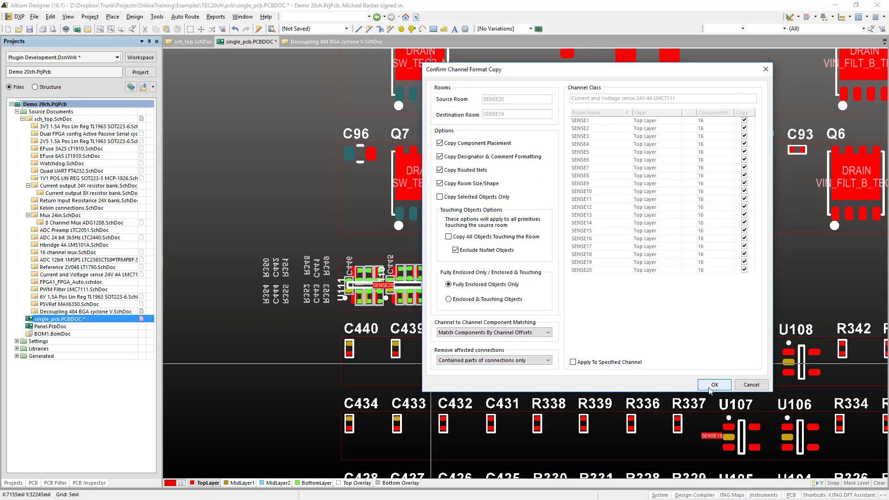
pyautogui.click(713, 384)
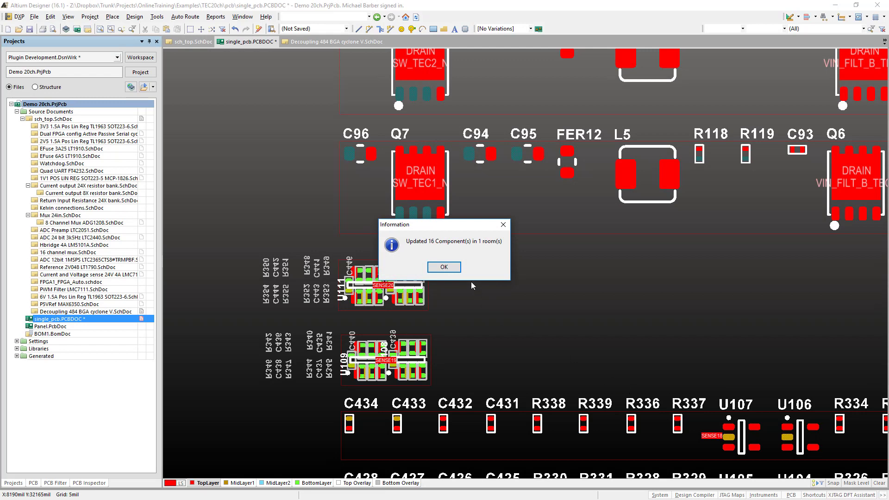
pyautogui.click(444, 267)
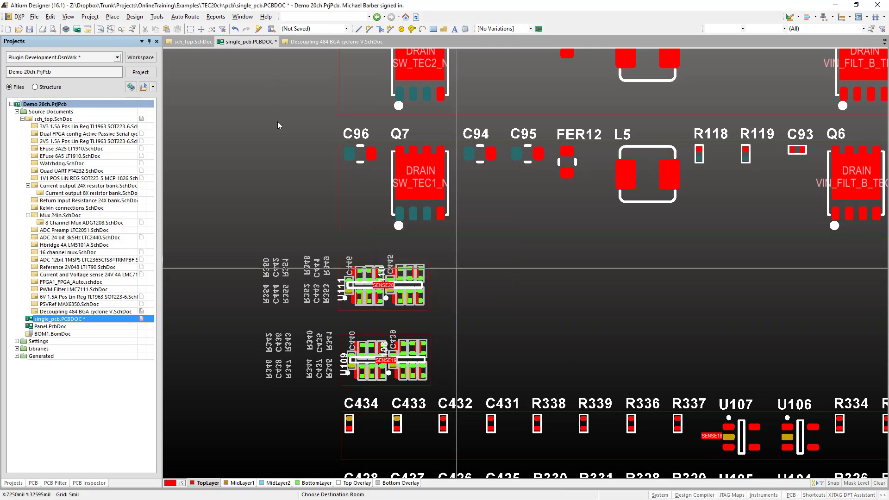
# - Copy the SENSE19 room format to SENSE18 and every other SENSE room by enabling Apply To Specified Channel
pyautogui.click(134, 16)
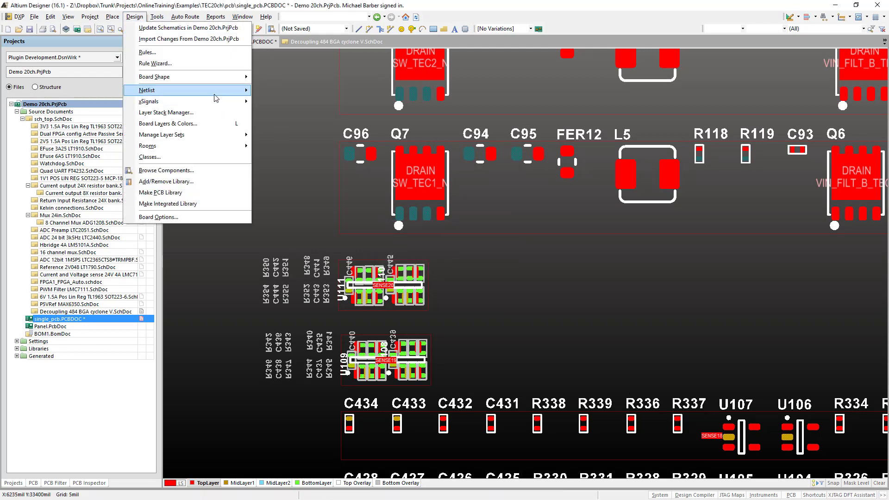
pyautogui.moveTo(222, 147)
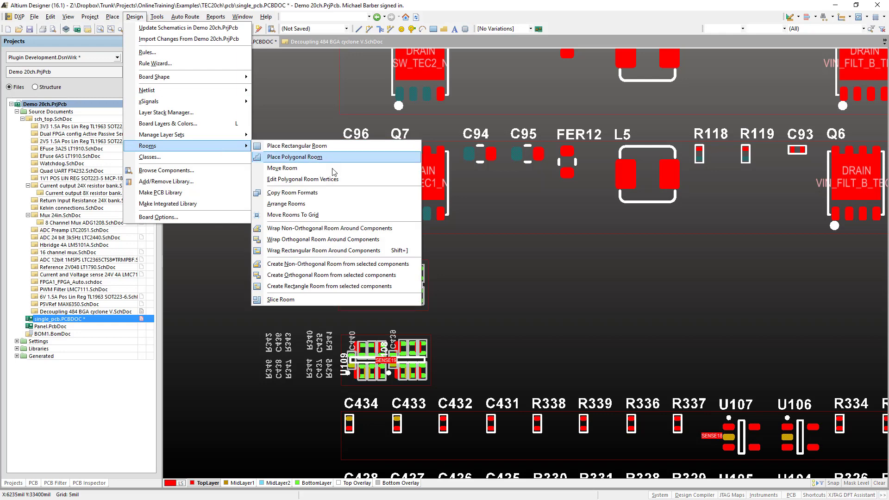
pyautogui.click(333, 193)
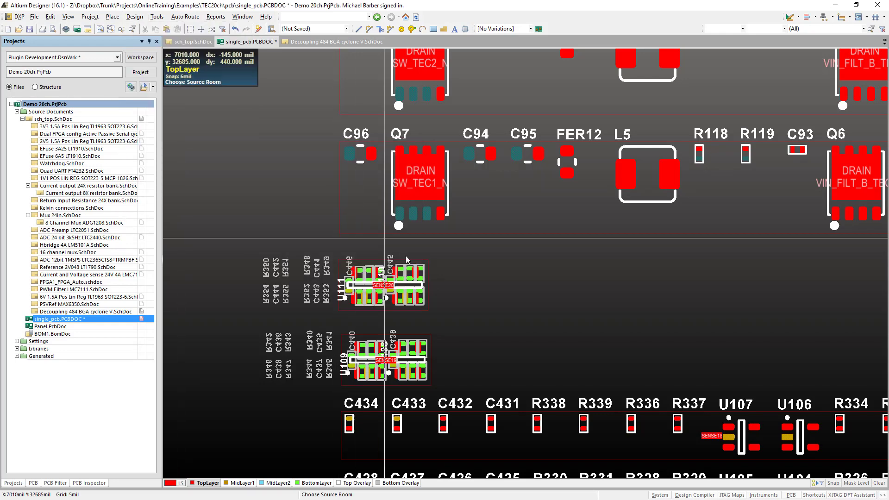
pyautogui.click(442, 436)
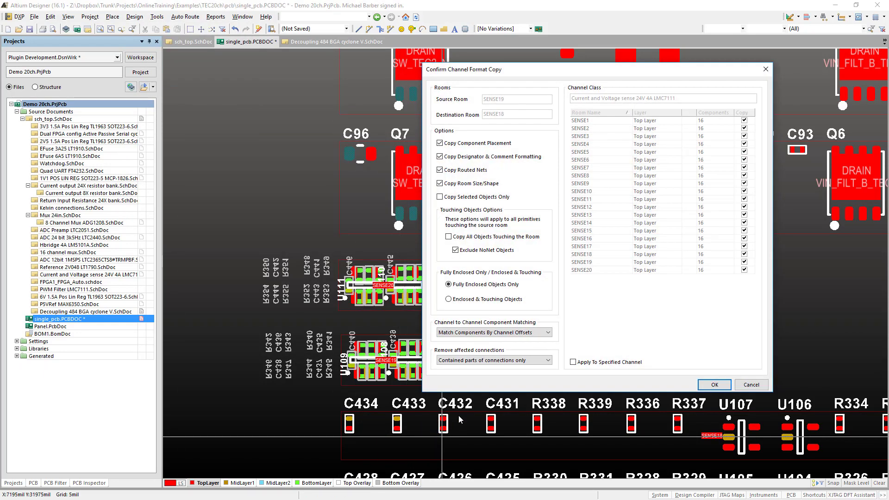
pyautogui.click(592, 362)
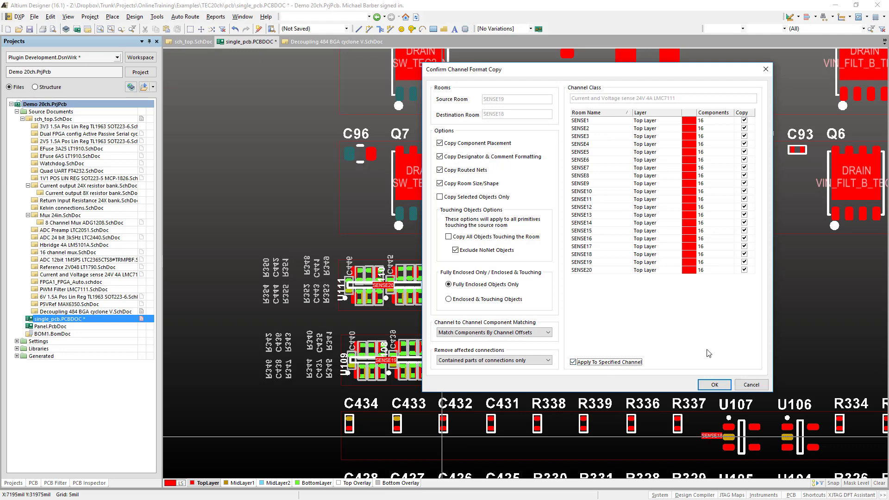
pyautogui.click(713, 383)
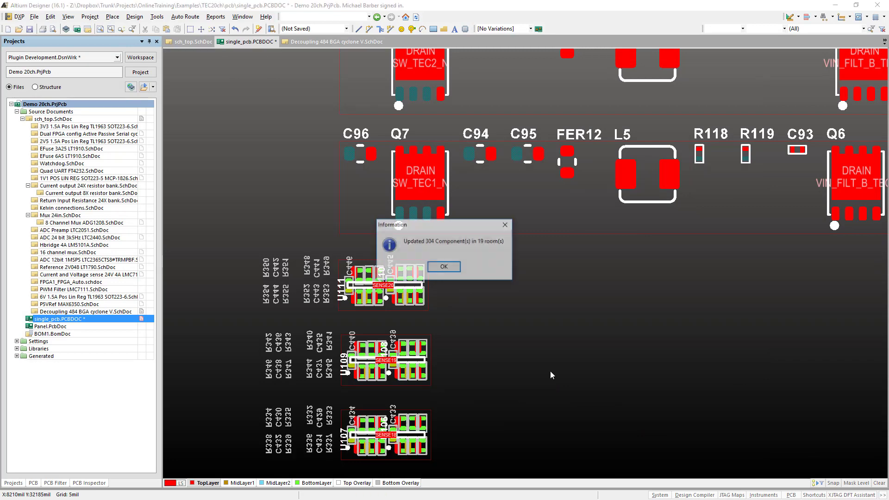
pyautogui.click(443, 267)
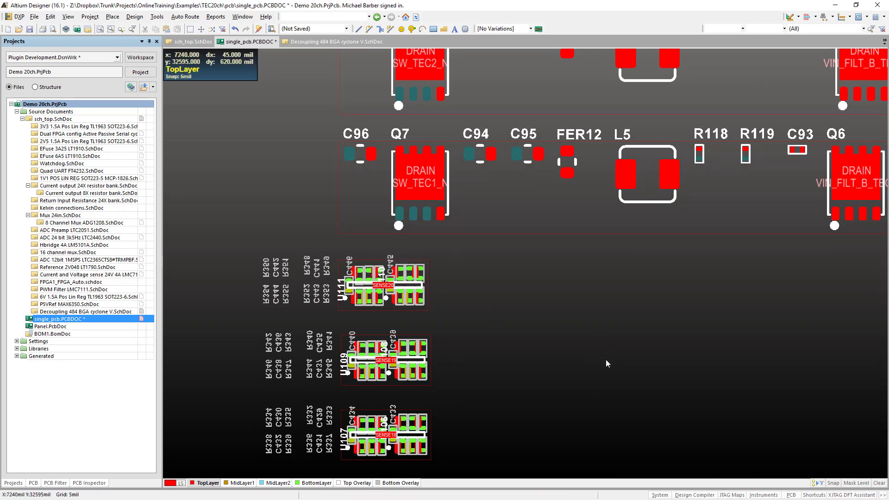
# - Examine the component placement copied across the column of SENSE rooms below TEC1
pyautogui.moveTo(616, 330); pyautogui.dragTo(623, 163, button='right')
pyautogui.keyDown('ctrl'); pyautogui.scroll(-9, 600, 203); pyautogui.keyUp('ctrl')
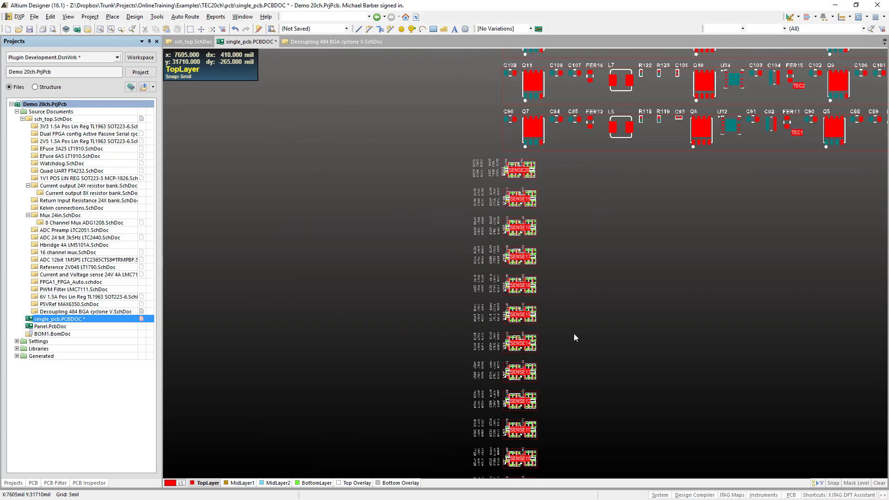
pyautogui.keyDown('ctrl'); pyautogui.scroll(-1, 572, 337); pyautogui.keyUp('ctrl')
pyautogui.moveTo(568, 354); pyautogui.dragTo(473, 146, button='right')
pyautogui.moveTo(468, 101); pyautogui.dragTo(526, 252, button='right')
pyautogui.moveTo(515, 371); pyautogui.dragTo(446, 478, button='right')
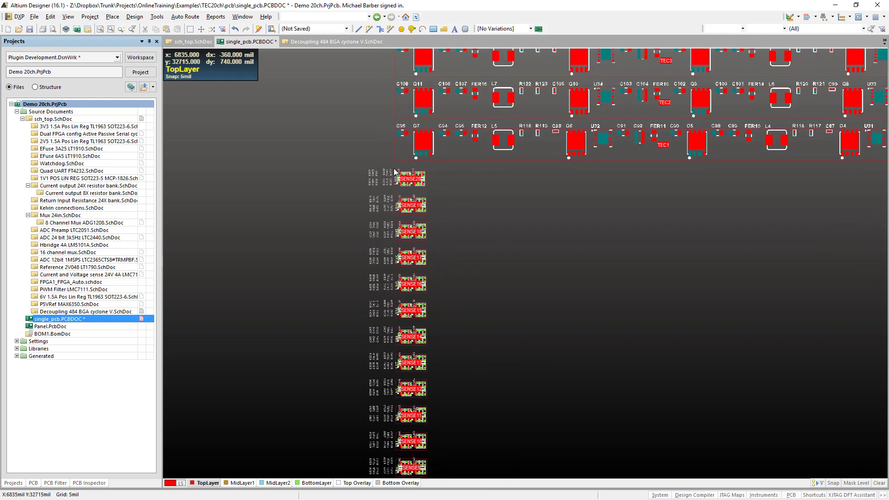
pyautogui.keyDown('ctrl'); pyautogui.scroll(2, 394, 187); pyautogui.keyUp('ctrl')
pyautogui.keyDown('ctrl'); pyautogui.scroll(3, 456, 189); pyautogui.keyUp('ctrl')
pyautogui.scroll(3, 459, 166)
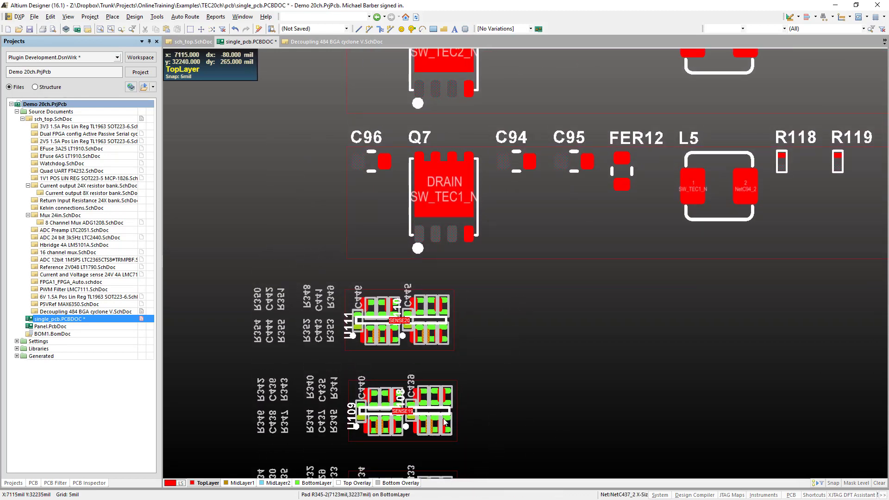
pyautogui.moveTo(520, 398); pyautogui.dragTo(467, 470, button='right')
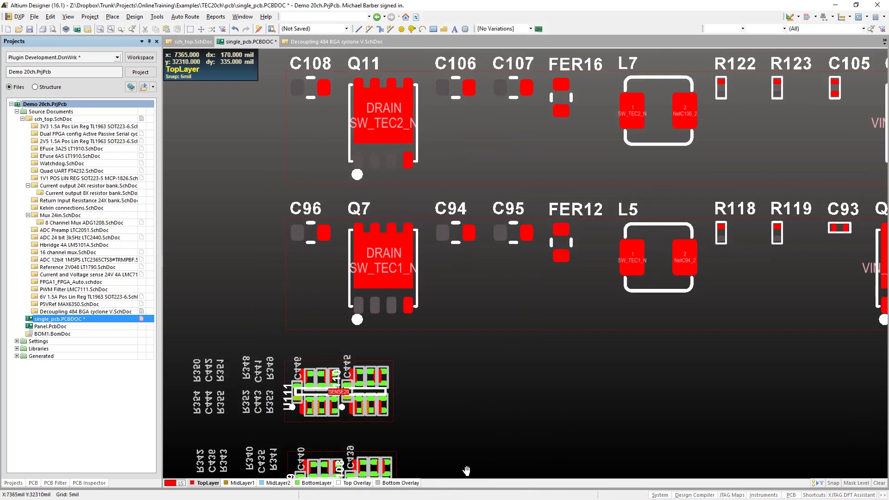
pyautogui.keyDown('ctrl'); pyautogui.scroll(-6, 403, 367); pyautogui.keyUp('ctrl')
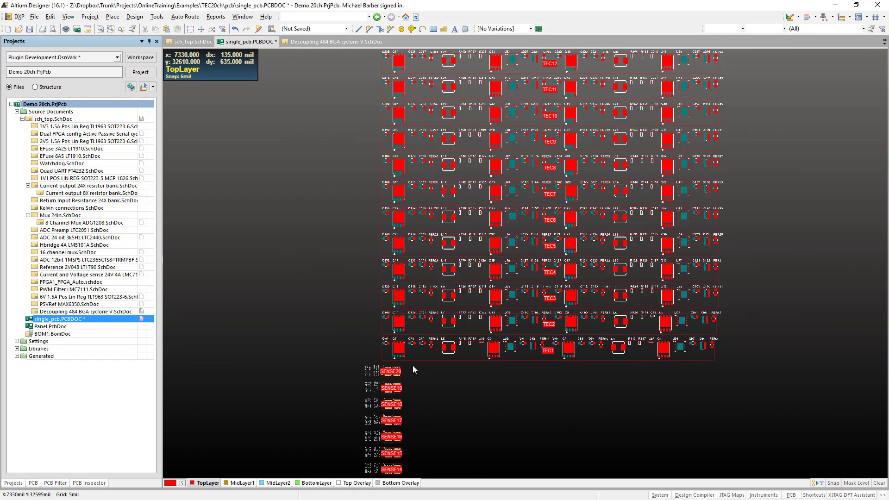
# - Place the TEC1 room's components from their schematic parameters
pyautogui.keyDown('ctrl'); pyautogui.scroll(4, 413, 367); pyautogui.keyUp('ctrl')
pyautogui.rightClick(430, 308)
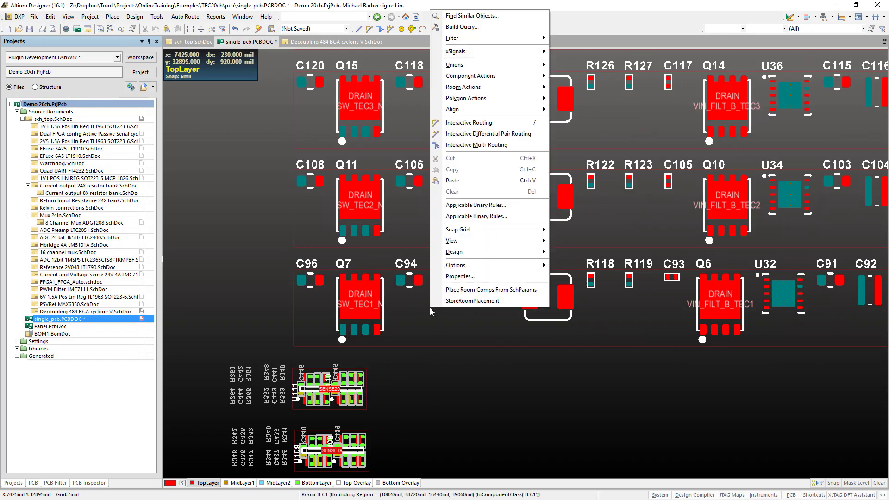
pyautogui.click(508, 290)
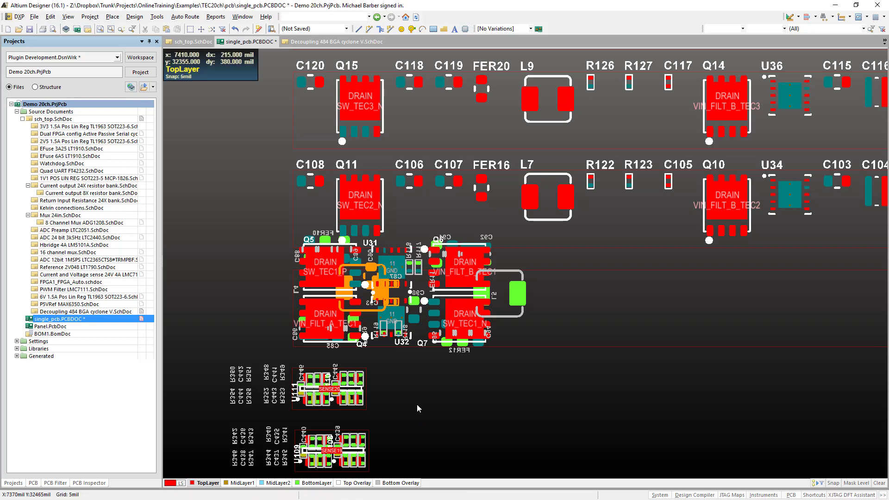
# - Wrap the TEC1 room outline around its placed components and move the room clear of TEC2, beside the SENSE20 room
pyautogui.keyDown('ctrl'); pyautogui.scroll(-3, 417, 404); pyautogui.keyUp('ctrl')
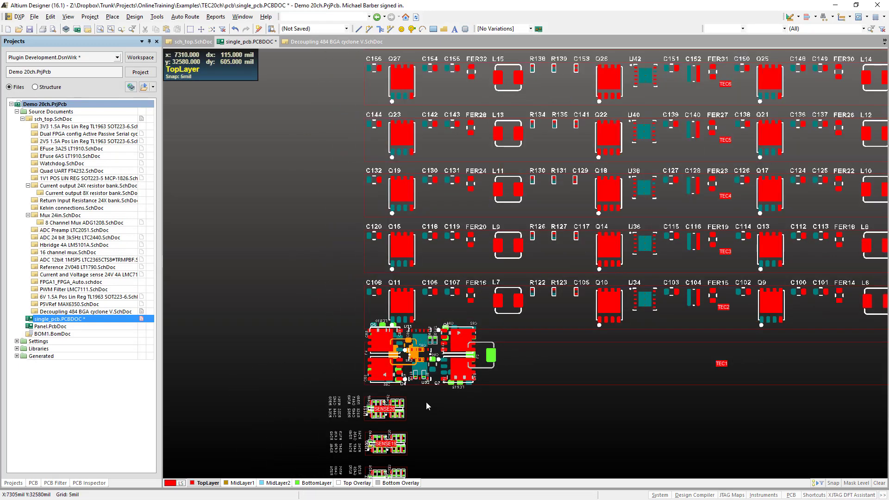
pyautogui.press('d')
pyautogui.press('m')
pyautogui.press('a')
pyautogui.click(536, 363)
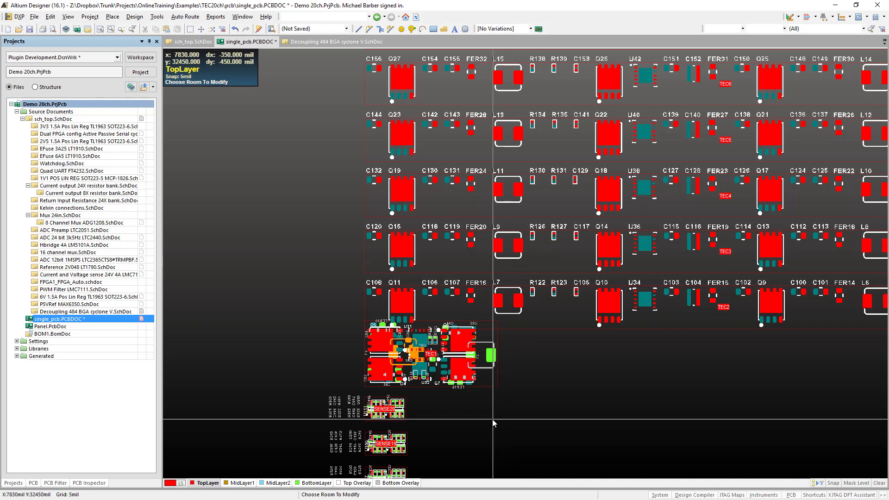
pyautogui.rightClick(465, 408)
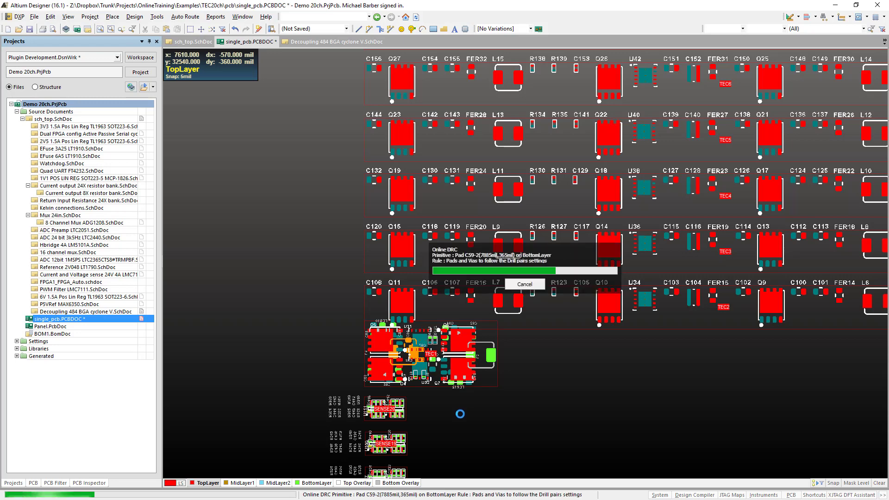
pyautogui.moveTo(460, 409); pyautogui.dragTo(413, 309, button='right')
pyautogui.moveTo(443, 281); pyautogui.dragTo(530, 349)
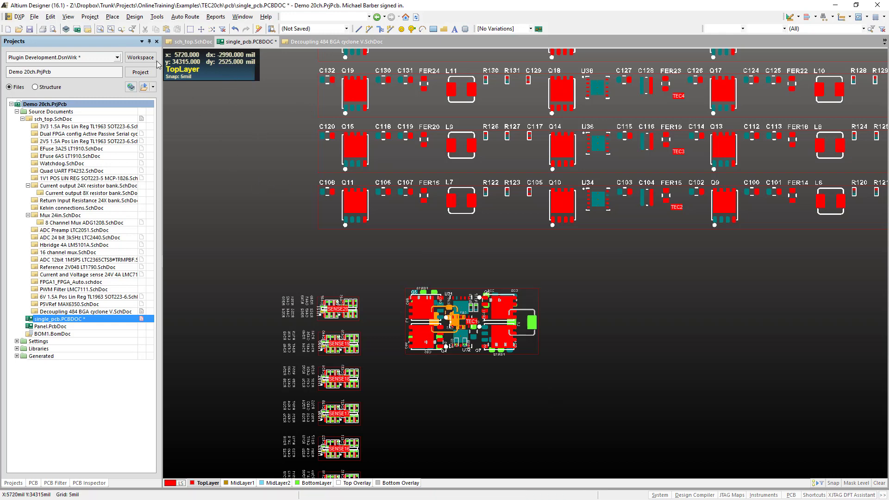
# - Try to copy the TEC1 room format to TEC2 and all other TEC rooms, matching components by channel offsets
pyautogui.click(134, 17)
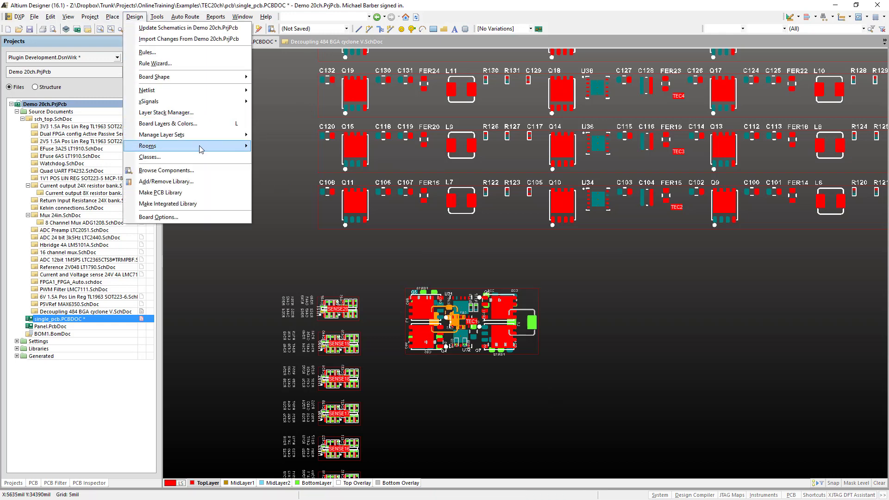
pyautogui.moveTo(222, 145)
pyautogui.click(297, 193)
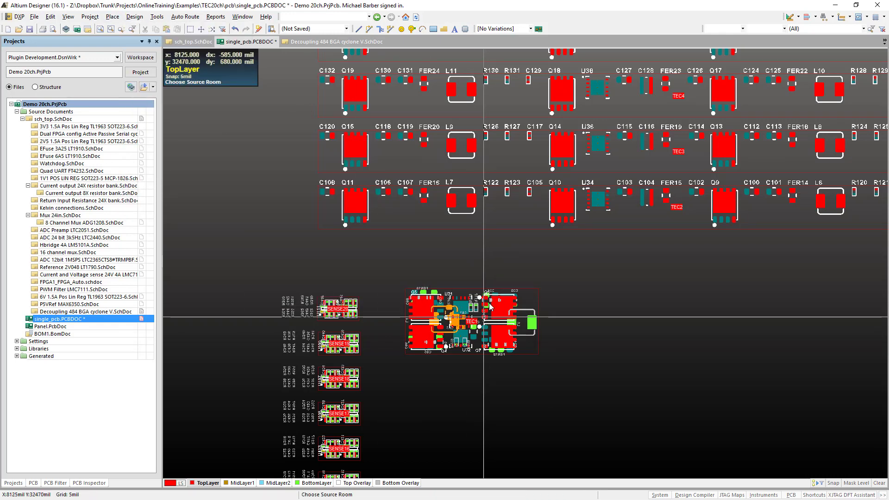
pyautogui.click(499, 215)
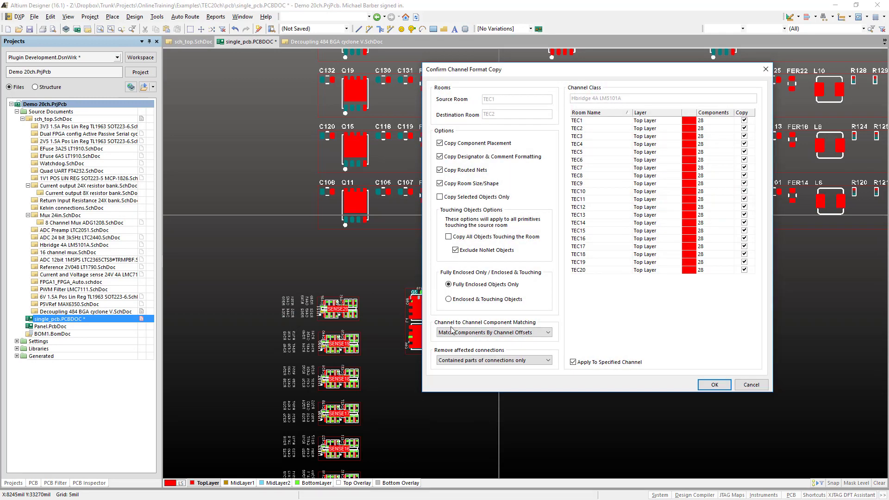
pyautogui.click(714, 385)
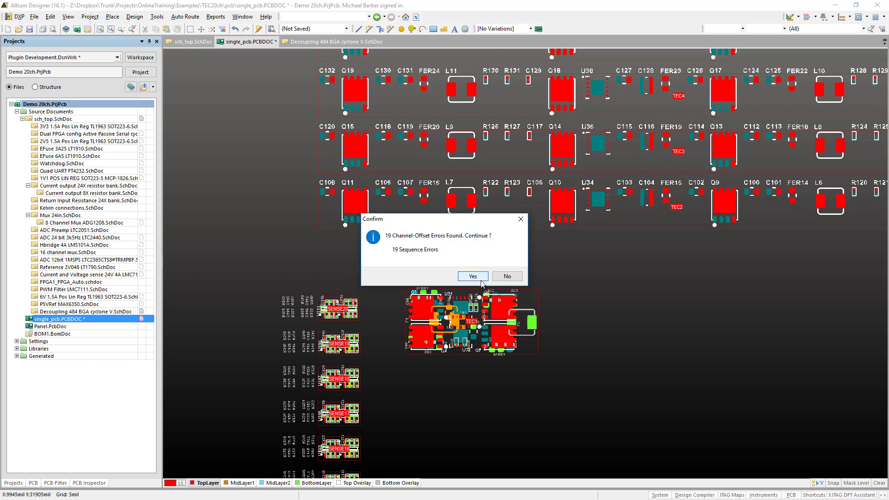
pyautogui.click(507, 276)
pyautogui.click(445, 268)
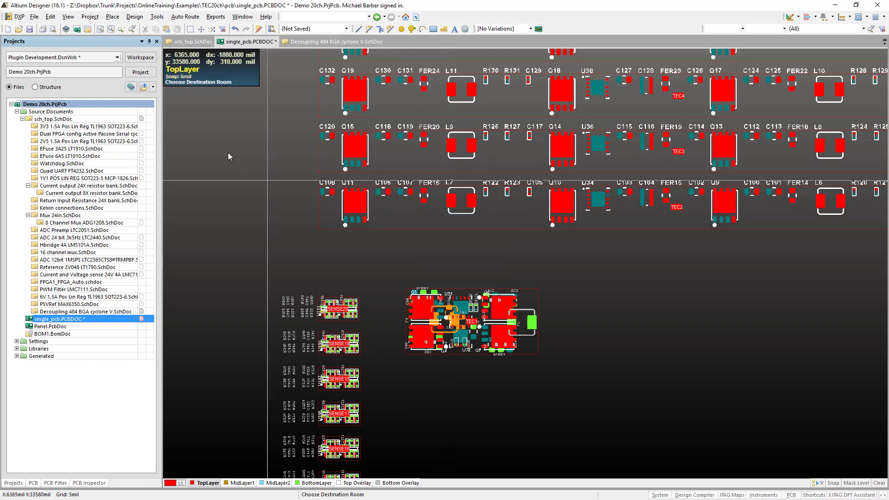
# - Copy the TEC1 room format to TEC2 and all other TEC rooms, matching components by source designator
pyautogui.click(135, 17)
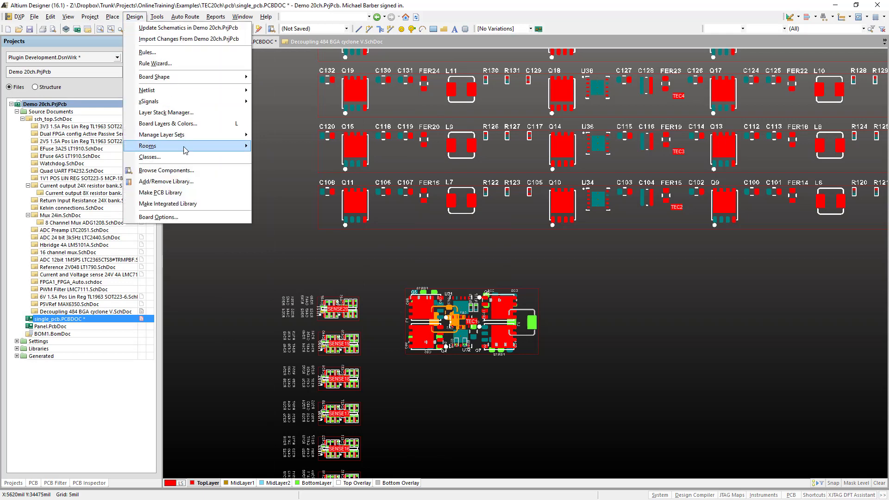
pyautogui.moveTo(185, 147)
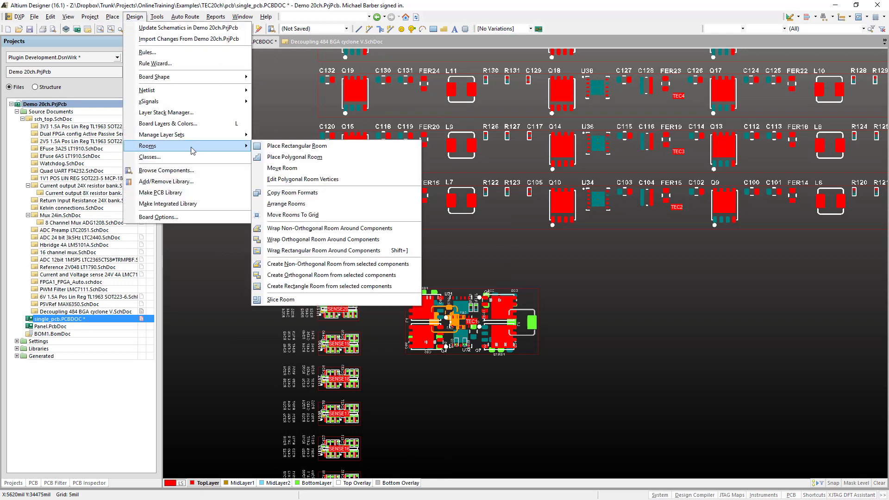
pyautogui.click(324, 193)
pyautogui.click(503, 332)
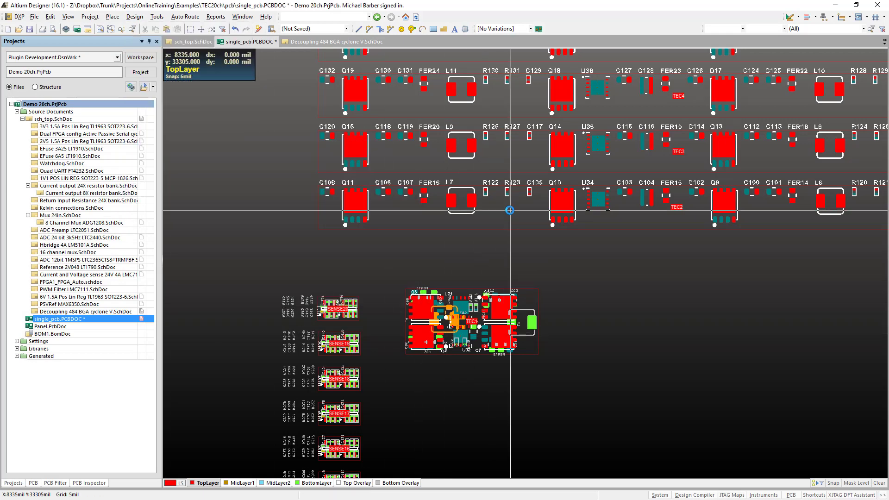
pyautogui.click(510, 214)
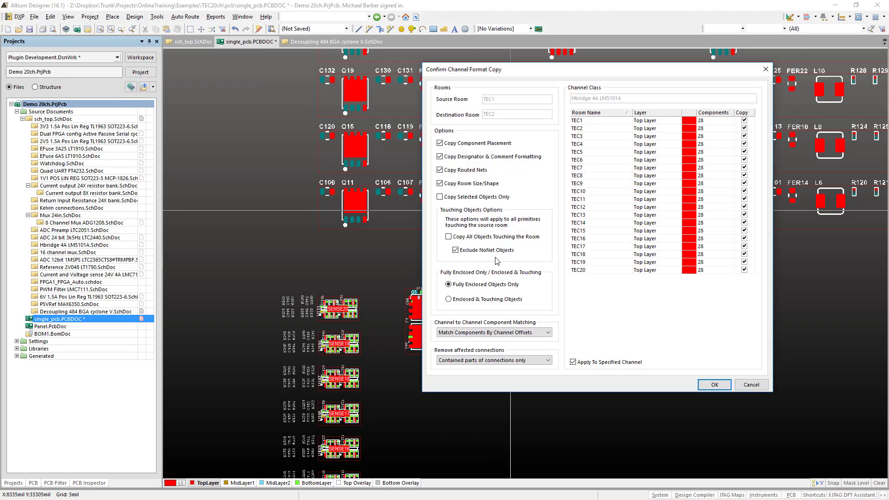
pyautogui.click(512, 333)
pyautogui.click(513, 348)
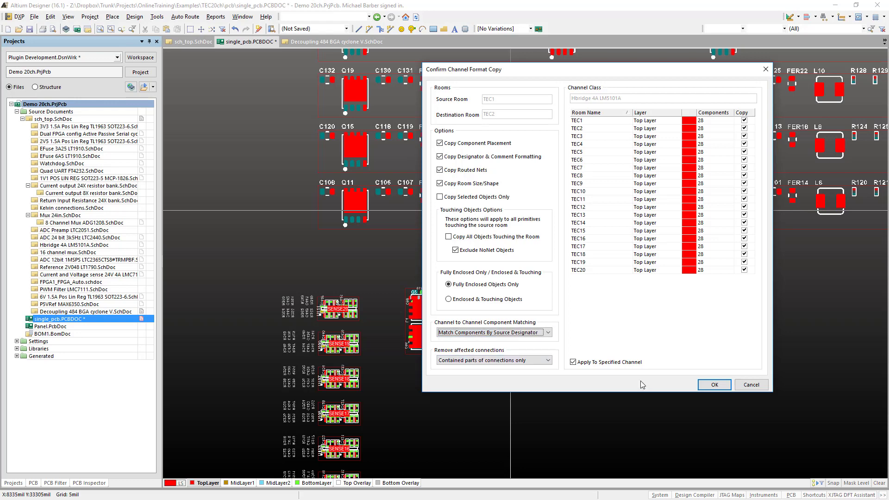
pyautogui.click(713, 384)
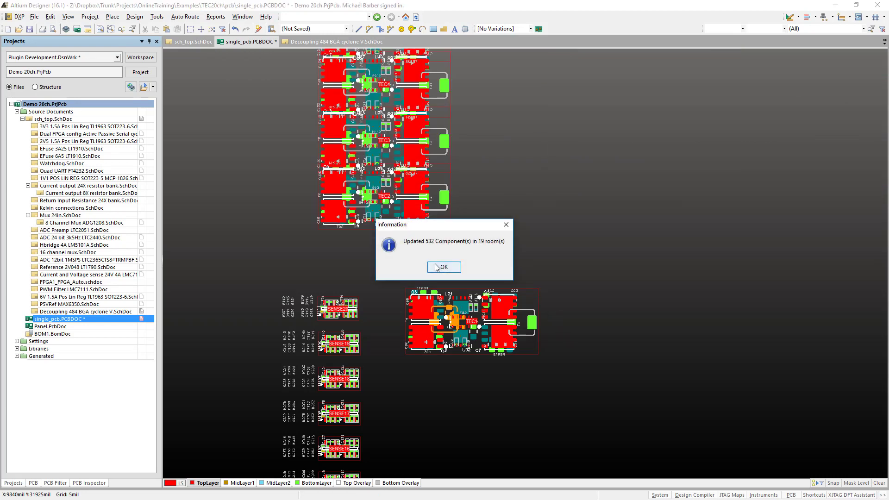
pyautogui.click(442, 267)
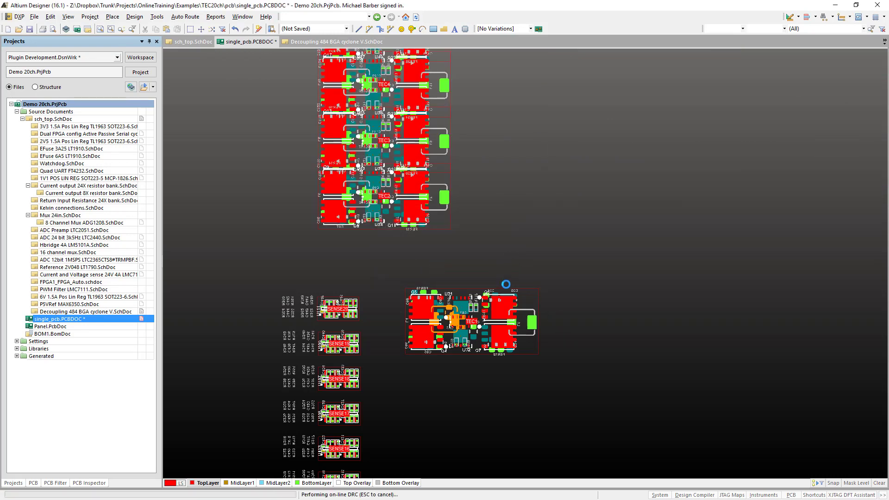
# - Move the TEC2 room out of the TEC column and place it beside the TEC1 room
pyautogui.click(524, 285)
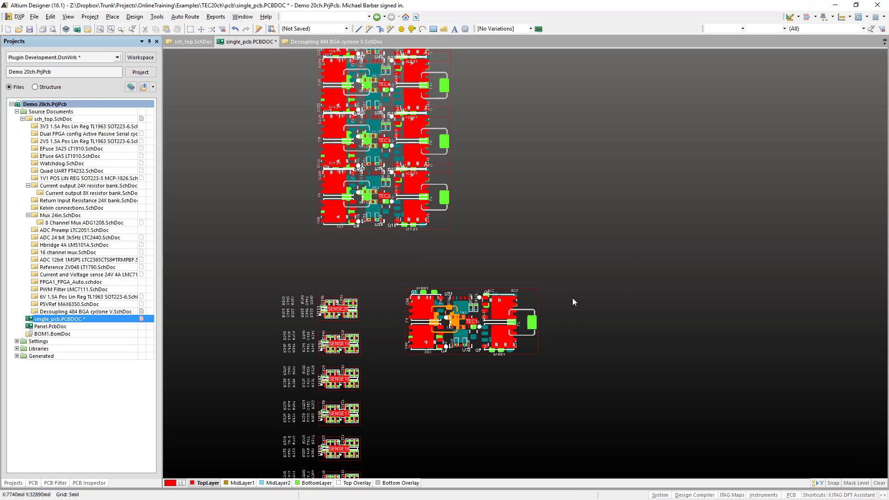
pyautogui.keyDown('ctrl'); pyautogui.scroll(-3, 471, 240); pyautogui.keyUp('ctrl')
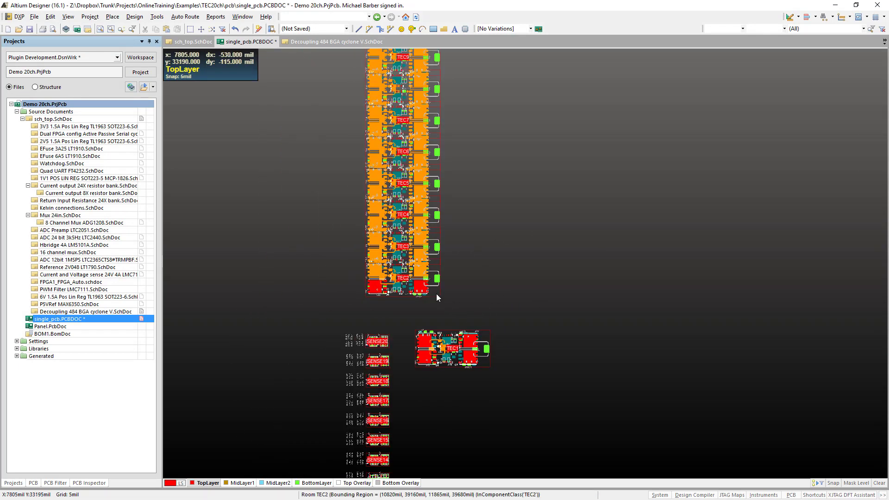
pyautogui.moveTo(436, 294); pyautogui.dragTo(569, 366)
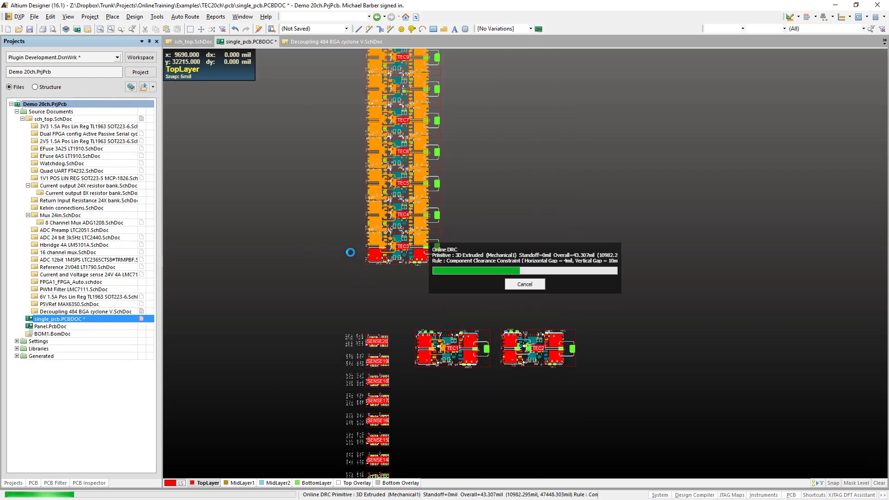
# - Disable online design rule checking for Clearance, Component Clearance, Layer Pairs, Parallel Segment and SMD To Corner
pyautogui.click(158, 17)
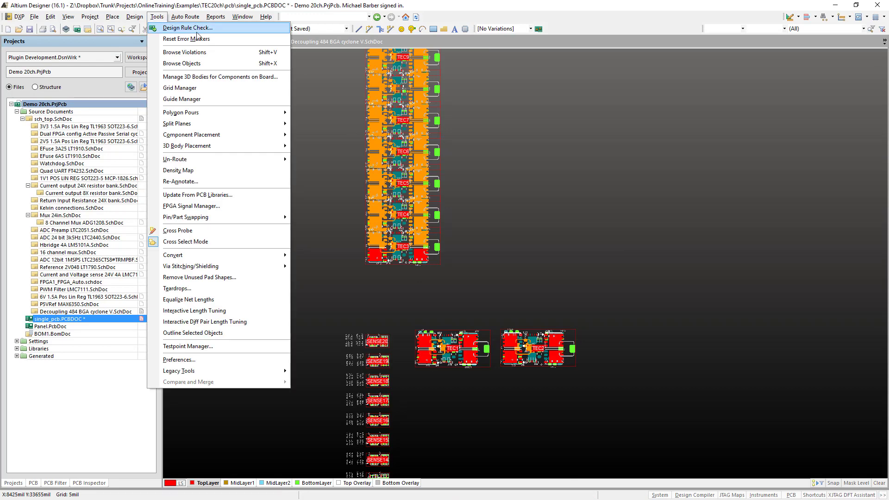
pyautogui.click(135, 17)
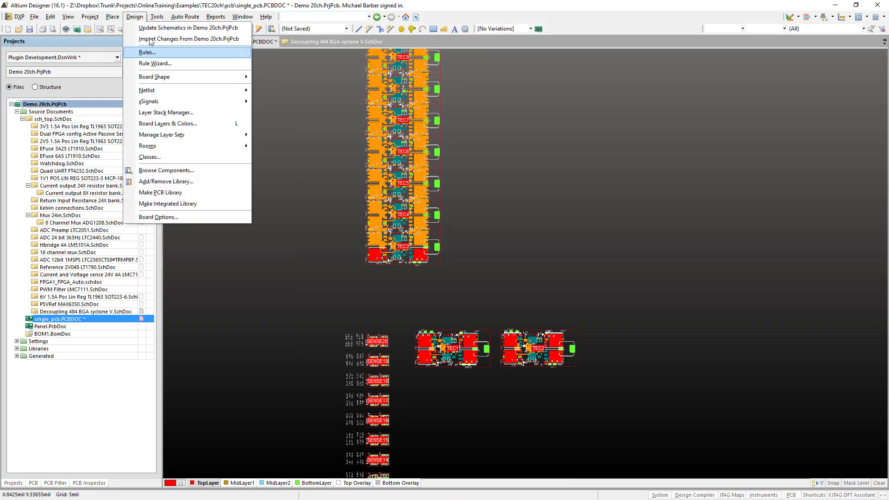
pyautogui.click(157, 17)
pyautogui.click(170, 29)
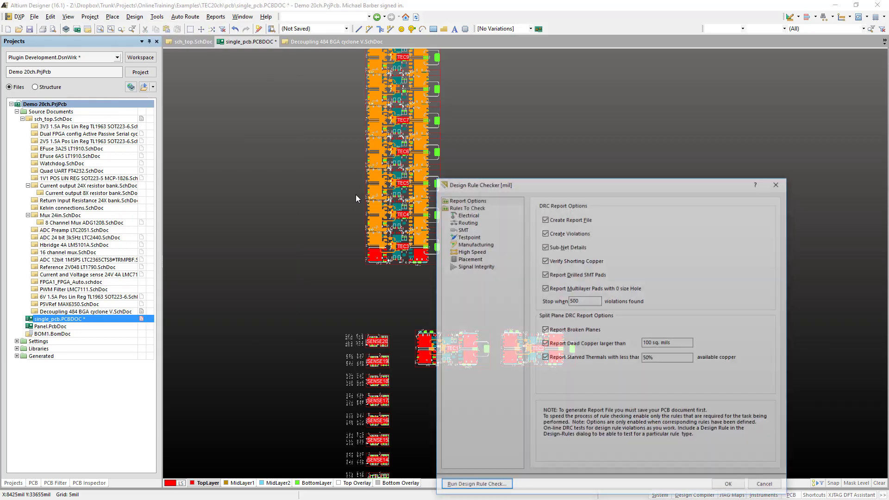
pyautogui.click(469, 207)
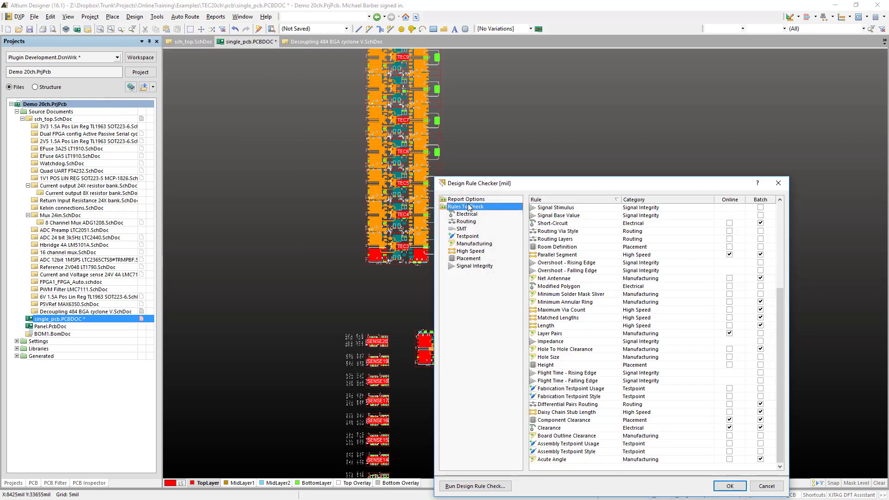
pyautogui.click(732, 201)
pyautogui.click(732, 200)
pyautogui.scroll(6, 716, 243)
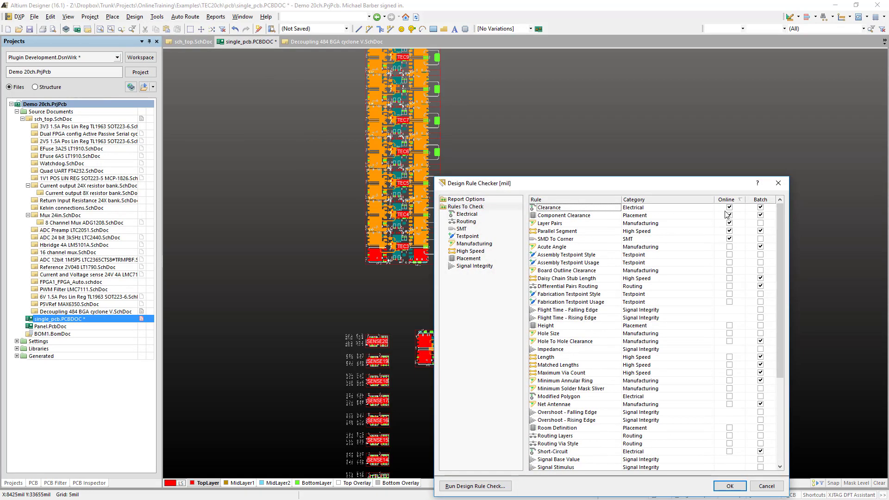
pyautogui.click(730, 208)
pyautogui.click(730, 215)
pyautogui.click(731, 224)
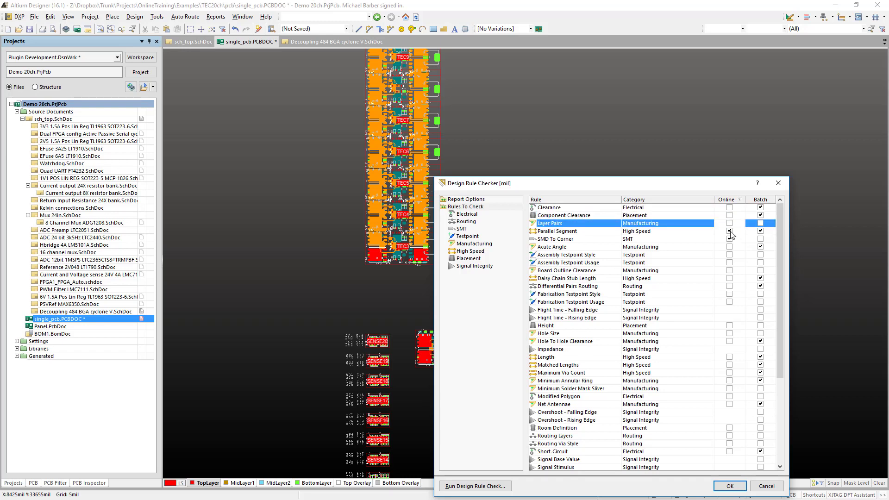
pyautogui.click(730, 231)
pyautogui.click(730, 239)
pyautogui.click(736, 486)
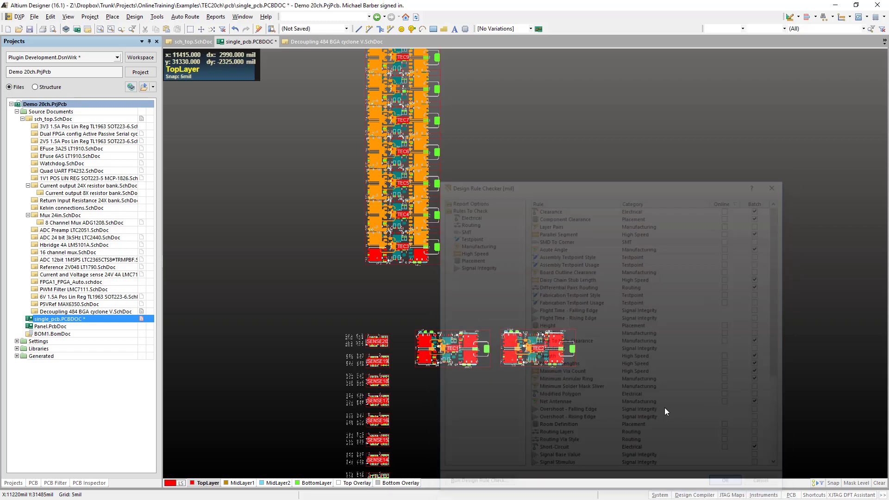
# - Move the TEC3 room beside TEC2 and the TEC4 room directly above TEC1
pyautogui.moveTo(440, 267); pyautogui.dragTo(657, 365)
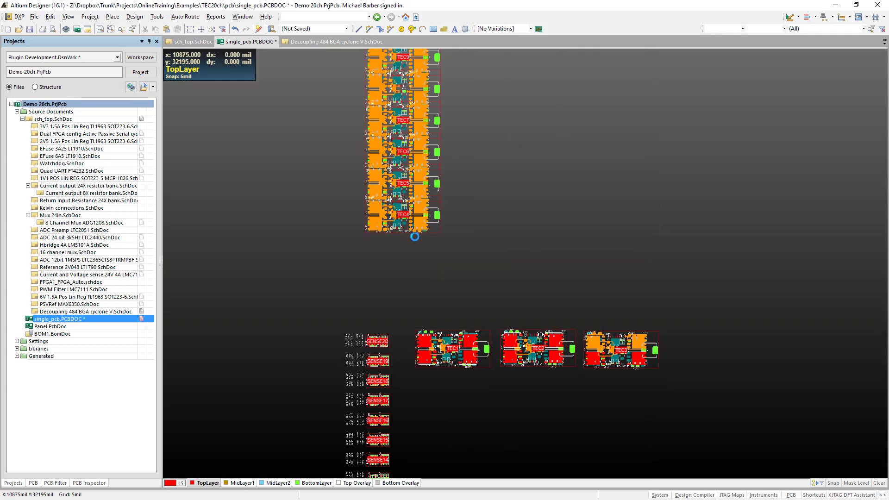
pyautogui.click(405, 232)
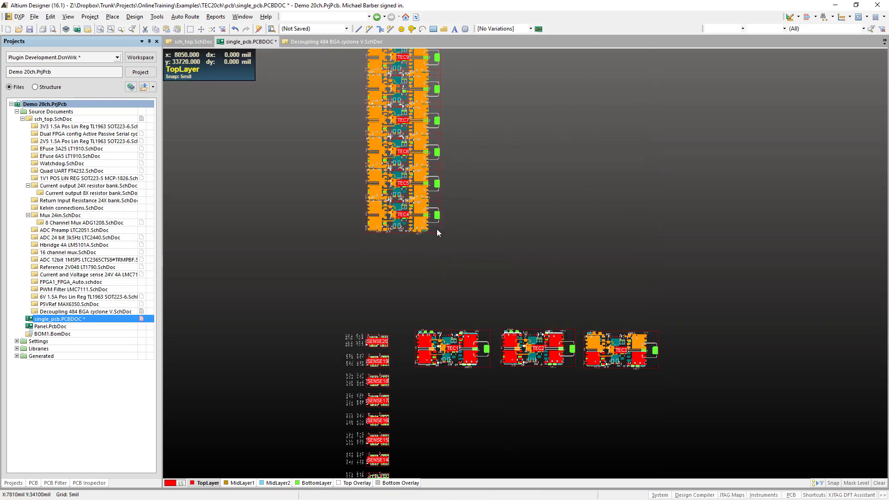
pyautogui.moveTo(437, 229); pyautogui.dragTo(488, 319)
# - Move the VMuxADC1 and VMuxADC2 rooms off the TEC20 end of the column, placing them side by side
pyautogui.keyDown('ctrl'); pyautogui.scroll(-5, 468, 238); pyautogui.keyUp('ctrl')
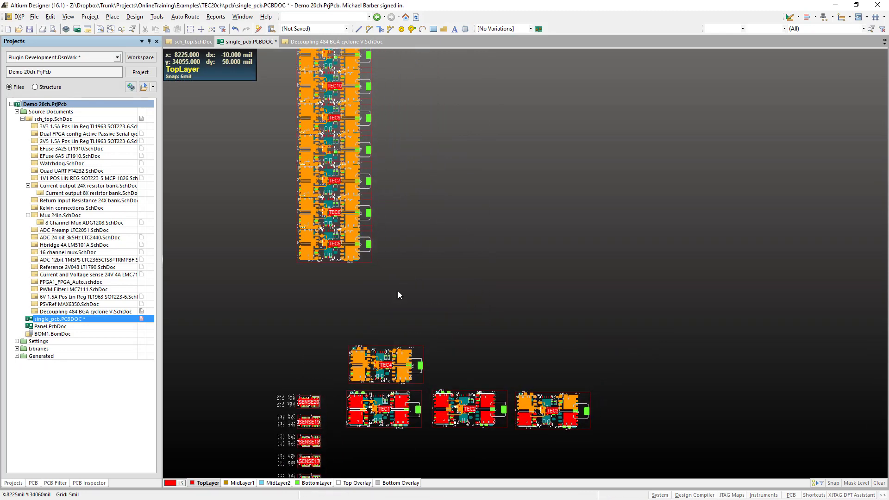
pyautogui.keyDown('ctrl'); pyautogui.scroll(5, 383, 134); pyautogui.keyUp('ctrl')
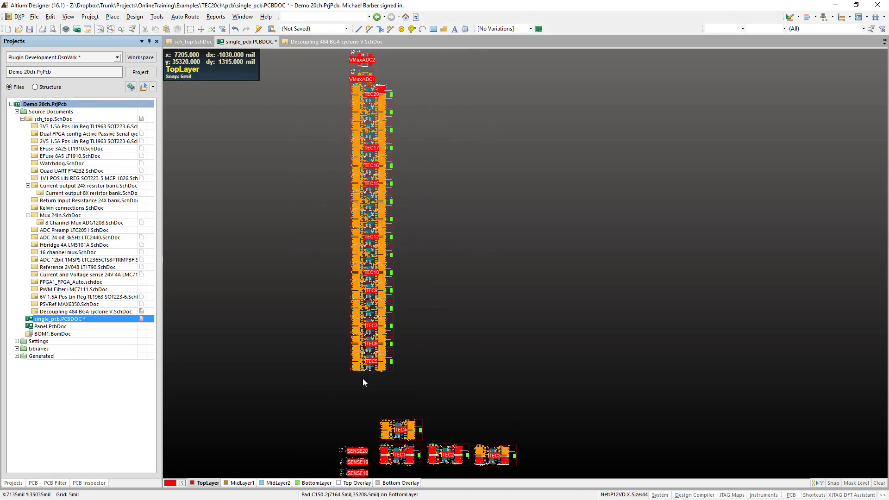
pyautogui.moveTo(377, 127); pyautogui.dragTo(399, 303, button='right')
pyautogui.keyDown('ctrl'); pyautogui.scroll(3, 386, 258); pyautogui.keyUp('ctrl')
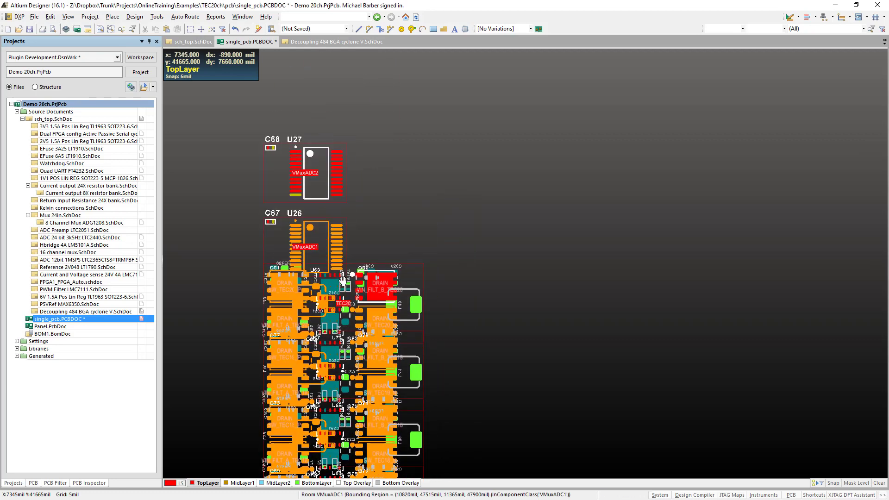
pyautogui.click(546, 248)
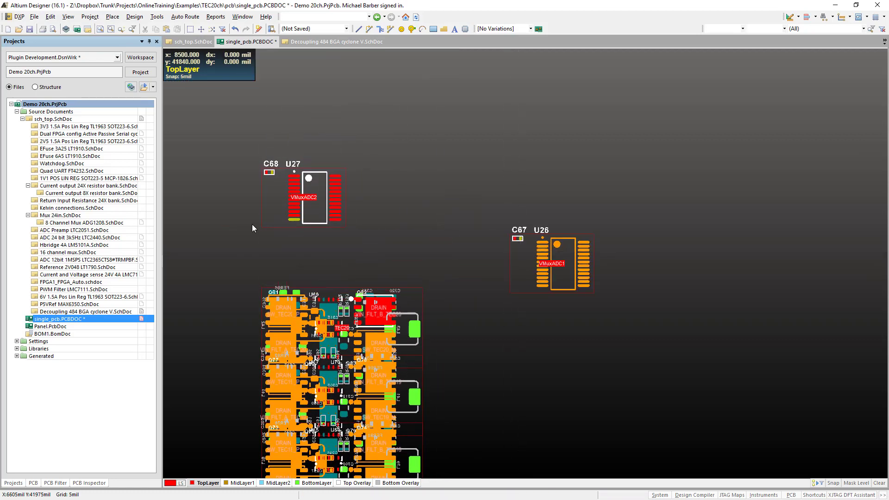
pyautogui.moveTo(295, 218); pyautogui.dragTo(649, 284)
# - Examine the remaining rooms from the TEC column through the SENSE, mux and U_CONFIG rooms to the unplaced components
pyautogui.moveTo(570, 348); pyautogui.dragTo(574, 176, button='right')
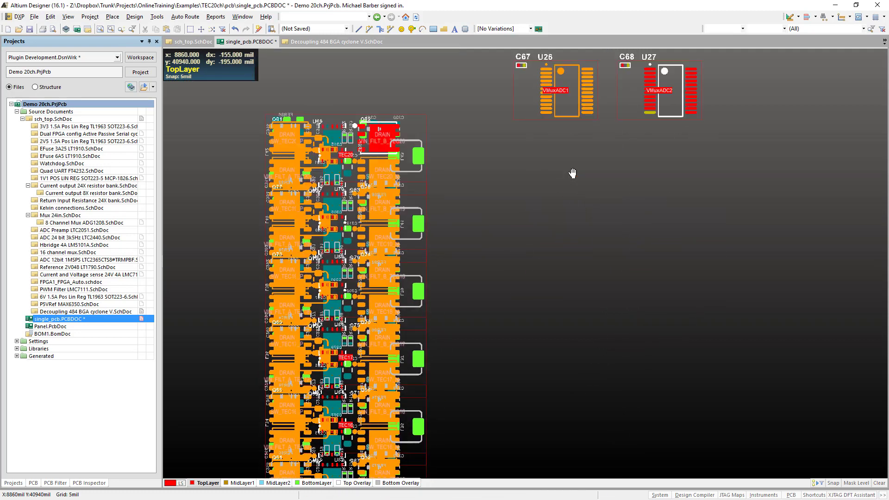
pyautogui.keyDown('ctrl'); pyautogui.scroll(-6, 580, 171); pyautogui.keyUp('ctrl')
pyautogui.moveTo(596, 252); pyautogui.dragTo(598, 193, button='right')
pyautogui.moveTo(633, 345); pyautogui.dragTo(646, 197, button='right')
pyautogui.keyDown('ctrl'); pyautogui.scroll(-3, 666, 213); pyautogui.keyUp('ctrl')
pyautogui.moveTo(481, 373); pyautogui.dragTo(479, 366, button='right')
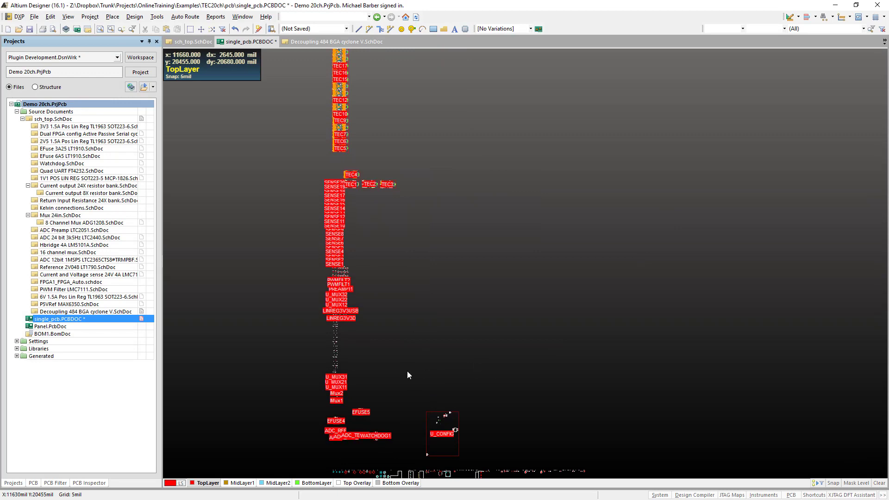
pyautogui.scroll(-3, 481, 330)
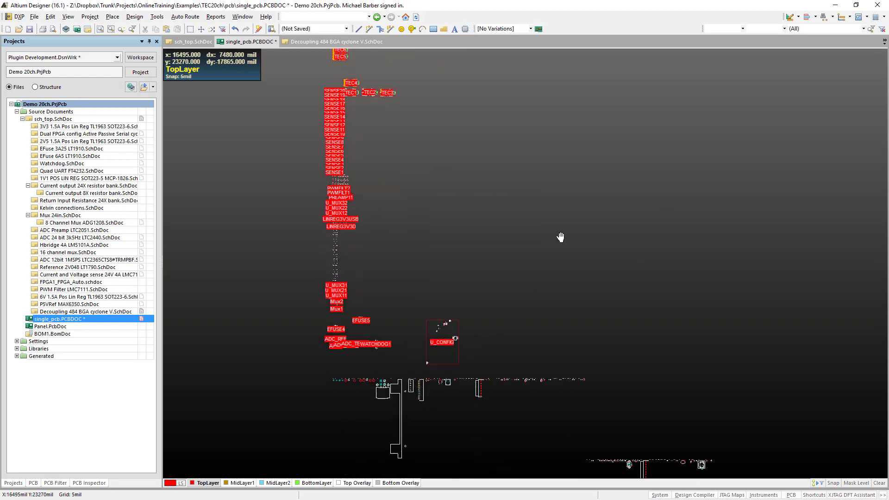
pyautogui.keyDown('ctrl'); pyautogui.scroll(2, 360, 451); pyautogui.keyUp('ctrl')
pyautogui.moveTo(334, 378); pyautogui.dragTo(357, 302, button='right')
pyautogui.keyDown('ctrl'); pyautogui.scroll(1, 439, 315); pyautogui.keyUp('ctrl')
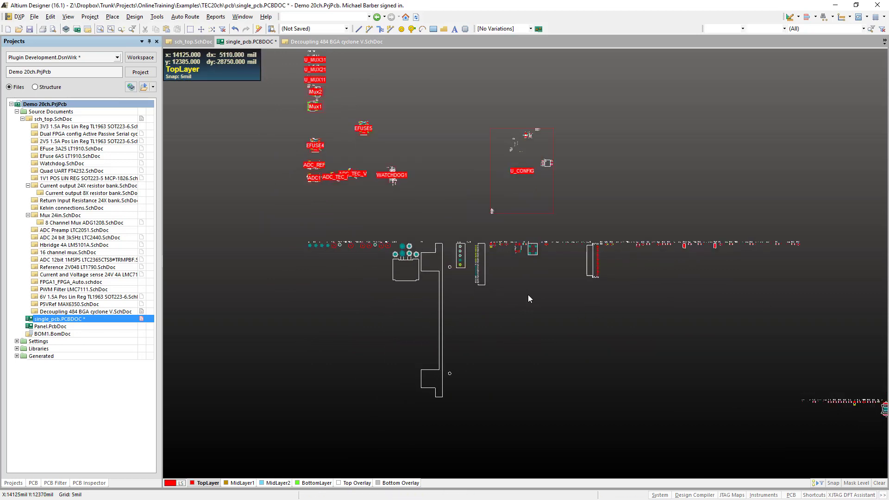
pyautogui.moveTo(592, 318); pyautogui.dragTo(722, 361, button='right')
pyautogui.keyDown('ctrl'); pyautogui.scroll(-2, 722, 361); pyautogui.keyUp('ctrl')
pyautogui.moveTo(625, 386); pyautogui.dragTo(622, 308, button='right')
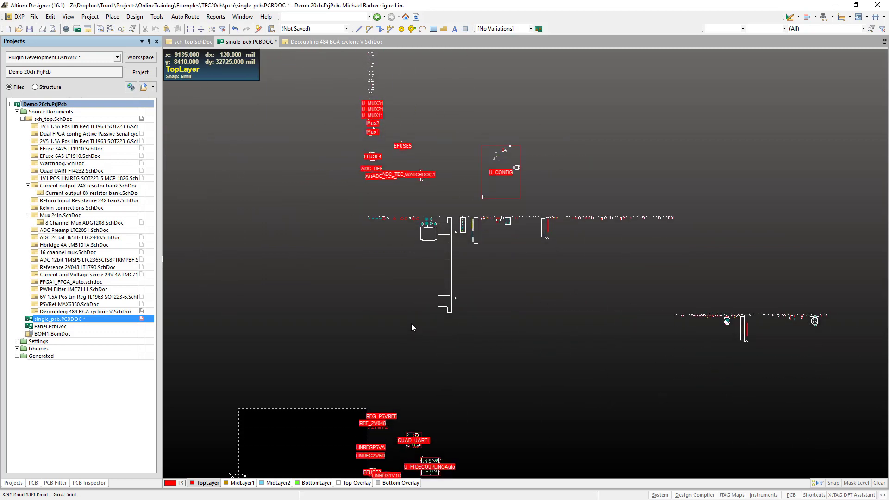
# - Examine the regulator, UART and decoupling rooms beside the board outline, and the overall room layout
pyautogui.keyDown('ctrl'); pyautogui.scroll(-3, 411, 320); pyautogui.keyUp('ctrl')
pyautogui.moveTo(410, 335); pyautogui.dragTo(522, 290, button='right')
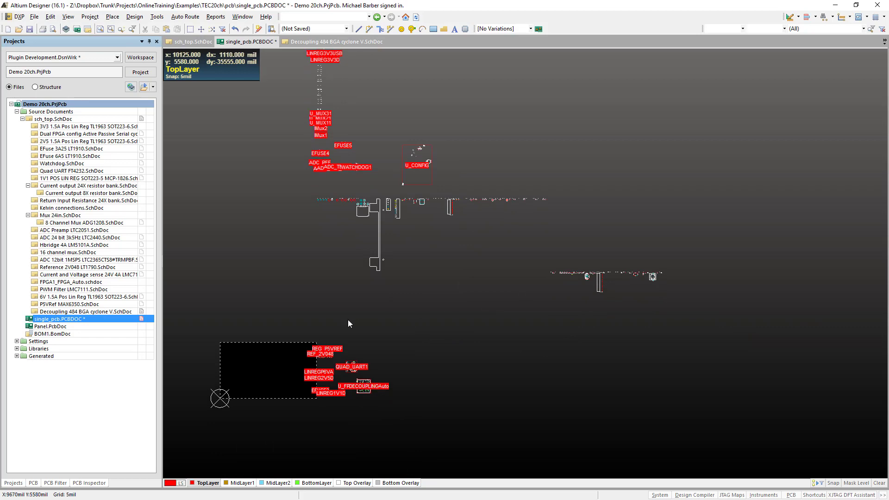
pyautogui.keyDown('ctrl'); pyautogui.scroll(2, 339, 457); pyautogui.keyUp('ctrl')
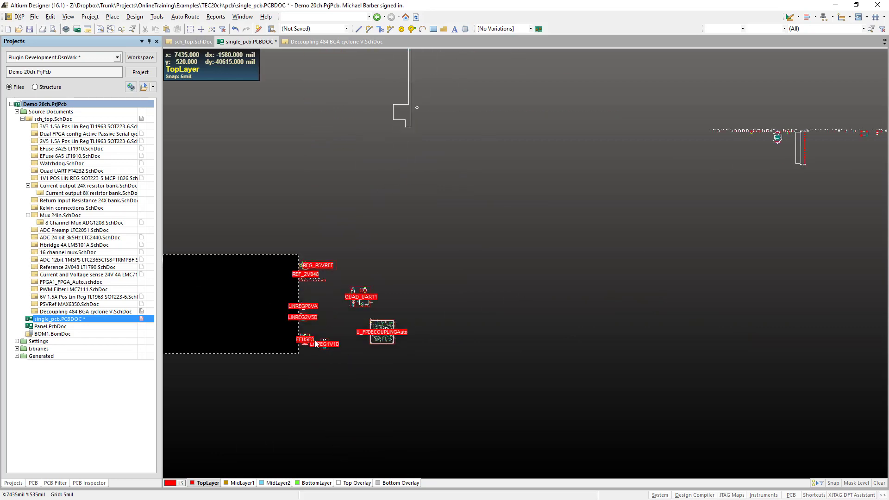
pyautogui.keyDown('ctrl'); pyautogui.scroll(2, 315, 340); pyautogui.keyUp('ctrl')
pyautogui.keyDown('ctrl'); pyautogui.scroll(-4, 335, 302); pyautogui.keyUp('ctrl')
pyautogui.moveTo(438, 237); pyautogui.dragTo(514, 383, button='right')
pyautogui.keyDown('ctrl'); pyautogui.scroll(-2, 517, 351); pyautogui.keyUp('ctrl')
pyautogui.moveTo(489, 127); pyautogui.dragTo(522, 358, button='right')
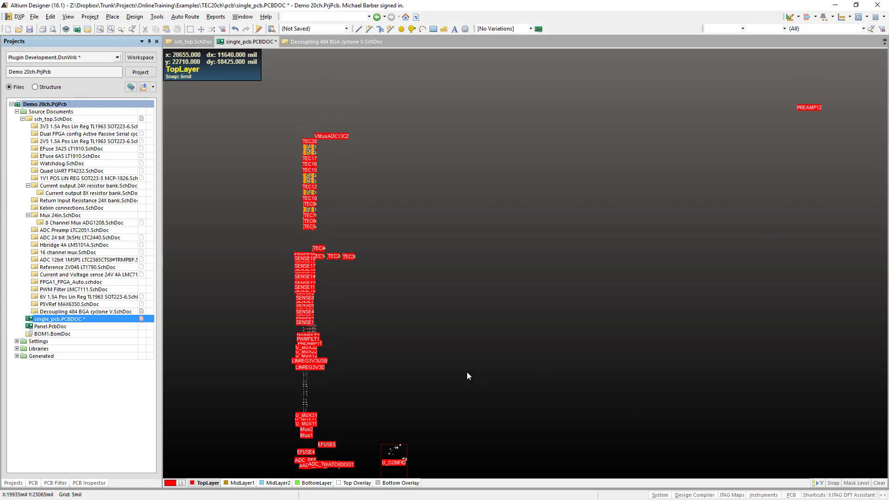
# - Move the outlying PREAMP12 room with its components to just below the start of the unplaced component row, above the board outline
pyautogui.moveTo(468, 370); pyautogui.dragTo(371, 366, button='right')
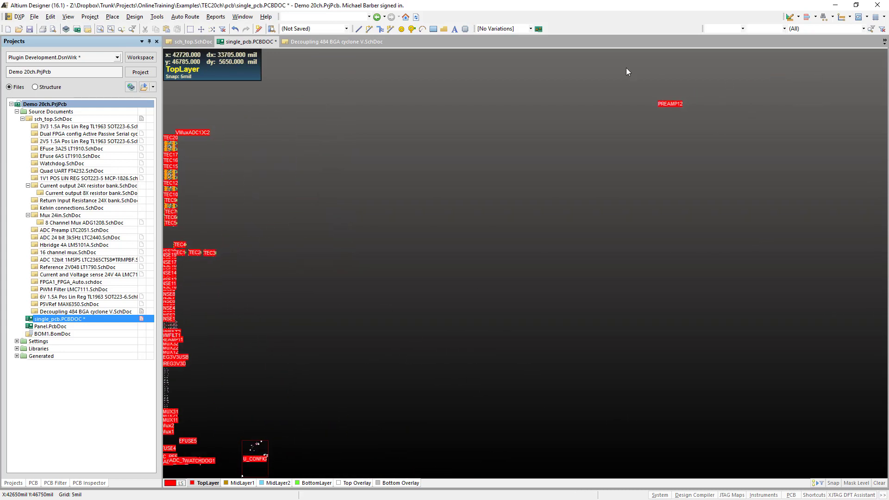
pyautogui.keyDown('ctrl'); pyautogui.scroll(4, 626, 69); pyautogui.keyUp('ctrl')
pyautogui.moveTo(739, 199); pyautogui.dragTo(832, 256)
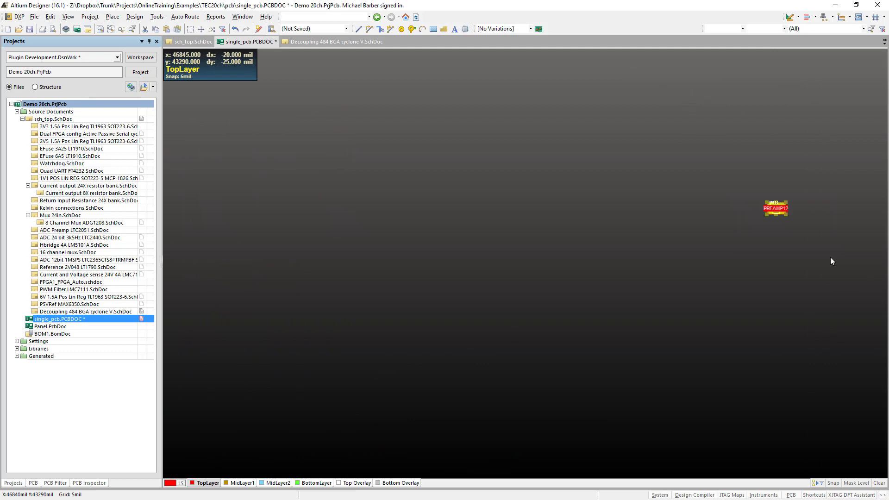
pyautogui.keyDown('ctrl'); pyautogui.scroll(-2, 830, 258); pyautogui.keyUp('ctrl')
pyautogui.press('m')
pyautogui.press('s')
pyautogui.click(789, 226)
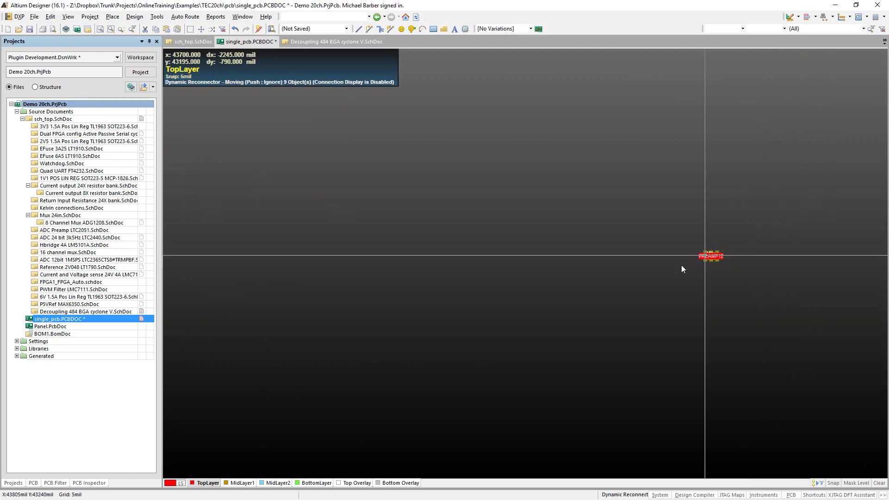
pyautogui.keyDown('ctrl'); pyautogui.scroll(-3, 679, 267); pyautogui.keyUp('ctrl')
pyautogui.moveTo(412, 308); pyautogui.dragTo(509, 109, button='right')
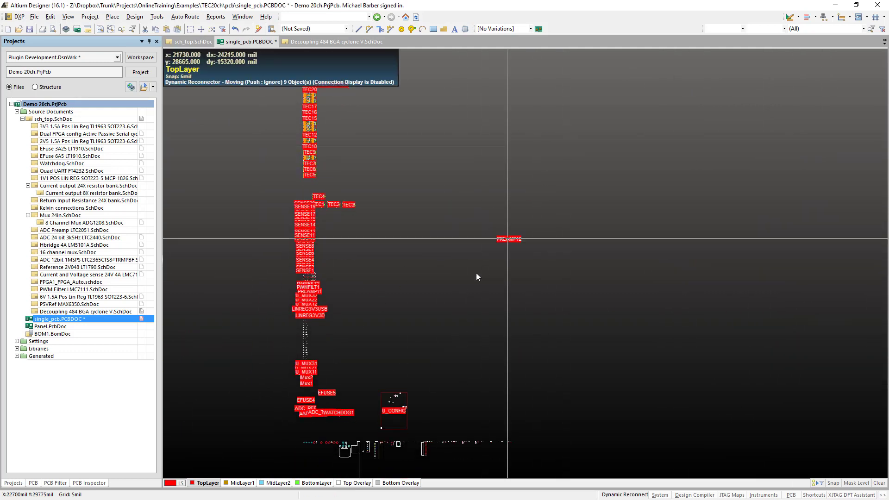
pyautogui.moveTo(331, 363); pyautogui.dragTo(484, 163, button='right')
pyautogui.moveTo(332, 446); pyautogui.dragTo(414, 143, button='right')
pyautogui.click(307, 242)
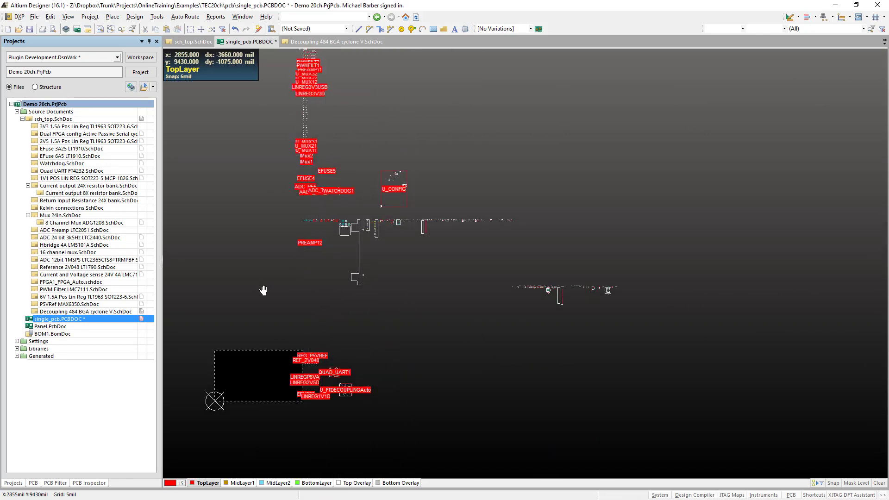
# - Examine the area around PREAMP12, the ADC, EFUSE, watchdog and mux rooms, and the unplaced components down to the board outline
pyautogui.keyDown('ctrl'); pyautogui.scroll(3, 286, 334); pyautogui.keyUp('ctrl')
pyautogui.moveTo(290, 328); pyautogui.dragTo(369, 280, button='right')
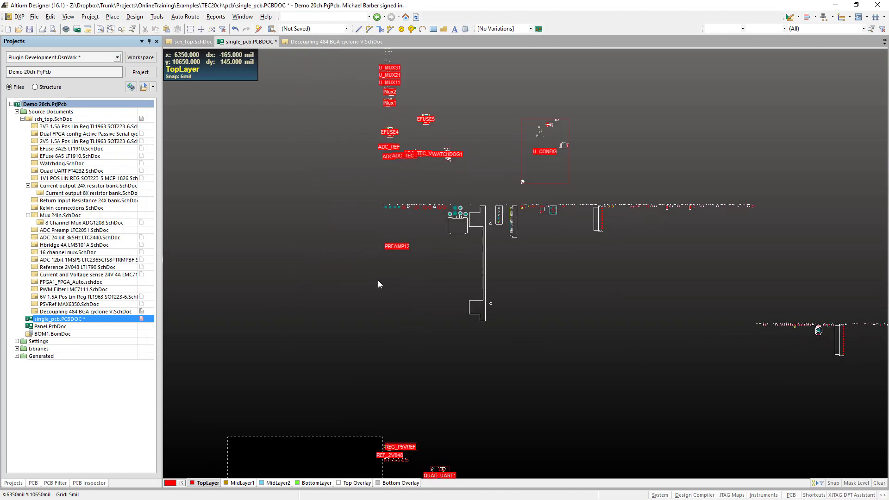
pyautogui.keyDown('ctrl'); pyautogui.scroll(2, 395, 267); pyautogui.keyUp('ctrl')
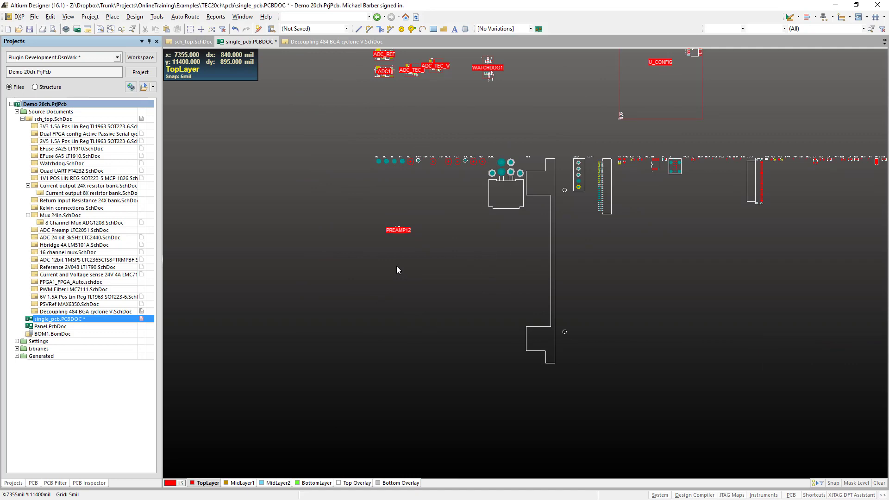
pyautogui.moveTo(342, 244); pyautogui.dragTo(391, 369, button='right')
pyautogui.keyDown('ctrl'); pyautogui.scroll(2, 393, 374); pyautogui.keyUp('ctrl')
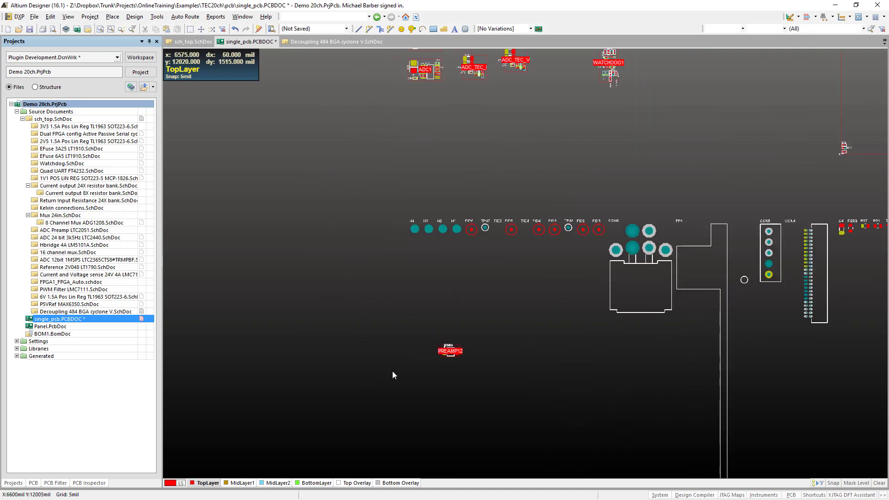
pyautogui.moveTo(362, 269); pyautogui.dragTo(338, 355, button='right')
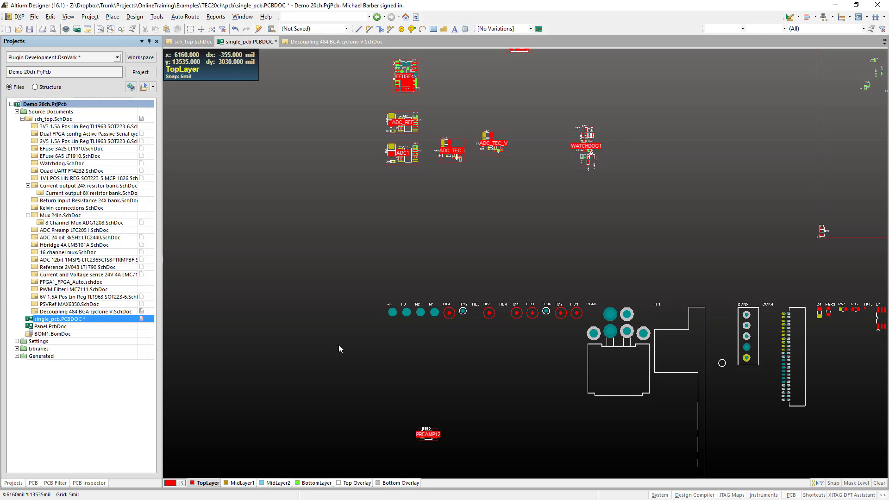
pyautogui.moveTo(346, 247); pyautogui.dragTo(261, 473, button='right')
pyautogui.keyDown('ctrl'); pyautogui.scroll(-3, 284, 350); pyautogui.keyUp('ctrl')
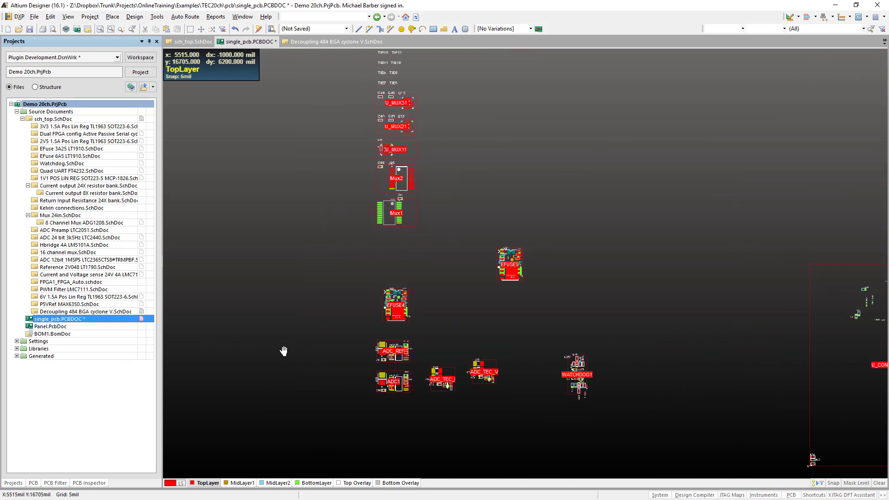
pyautogui.moveTo(289, 361); pyautogui.dragTo(301, 455, button='right')
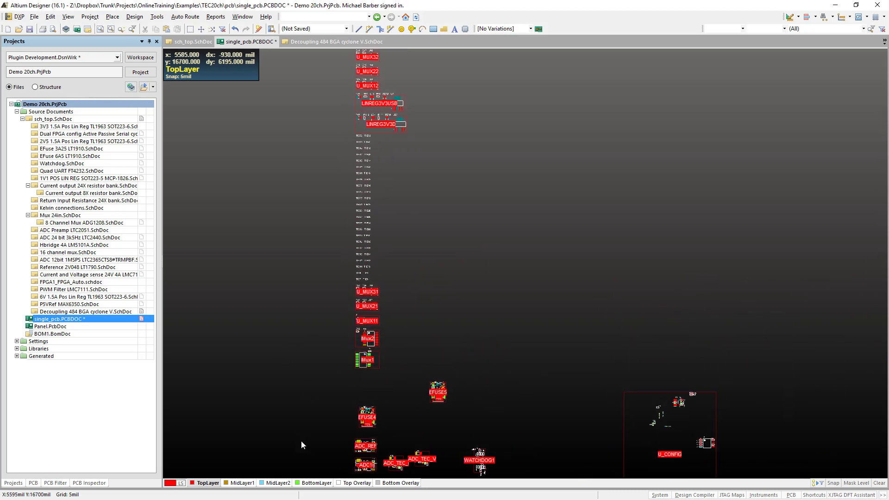
pyautogui.keyDown('ctrl'); pyautogui.scroll(-2, 308, 424); pyautogui.keyUp('ctrl')
pyautogui.moveTo(332, 348); pyautogui.dragTo(437, 209, button='right')
pyautogui.keyDown('ctrl'); pyautogui.scroll(-2, 449, 165); pyautogui.keyUp('ctrl')
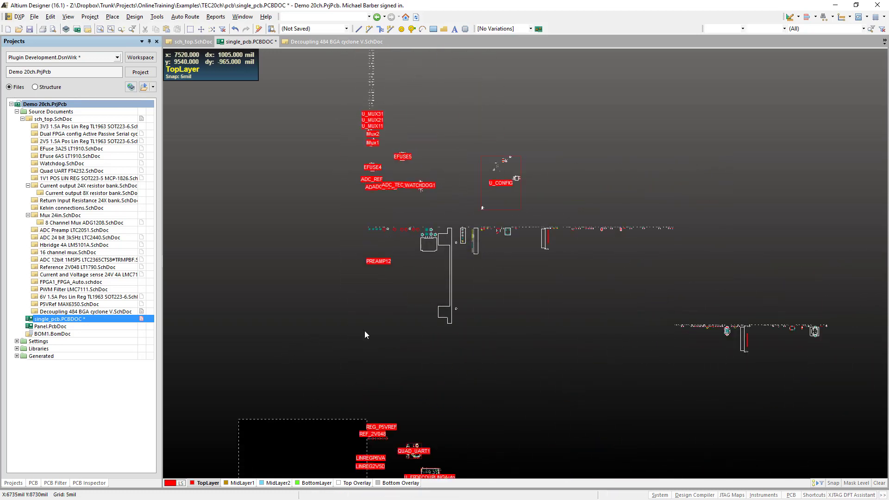
pyautogui.moveTo(365, 331); pyautogui.dragTo(497, 146, button='right')
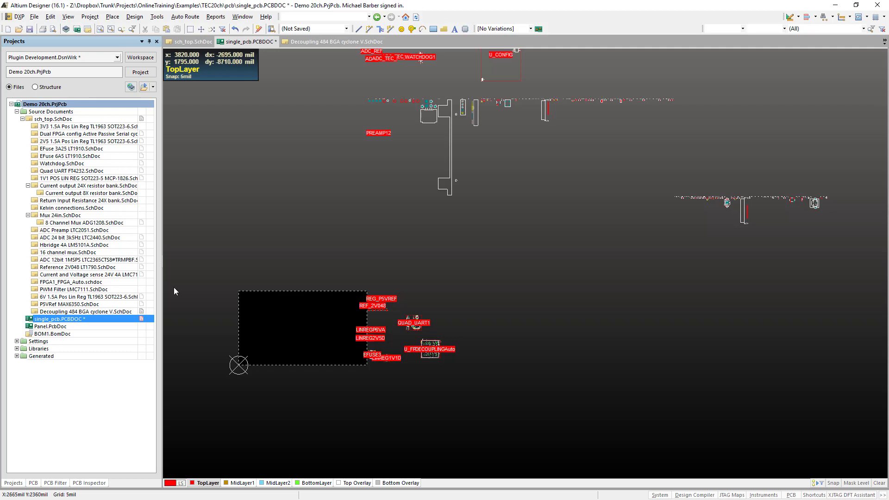